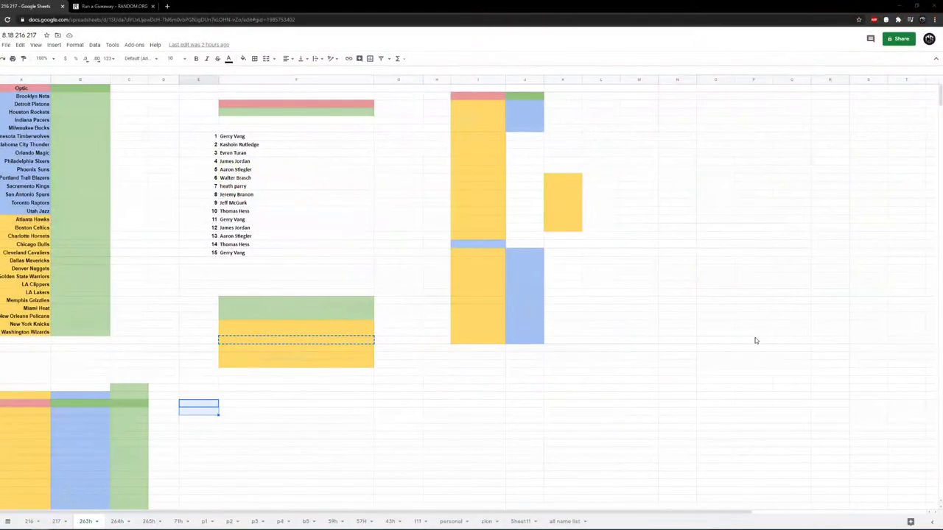
Zoom the sheet to 150% and enter the heading 263H in B1 beside Optic.
click(754, 337)
click(51, 65)
click(44, 139)
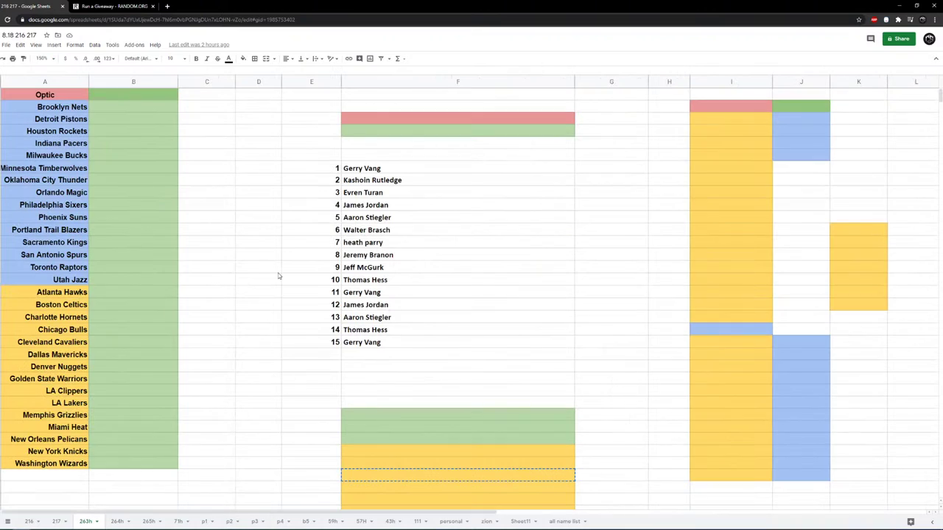
click(456, 378)
click(134, 95)
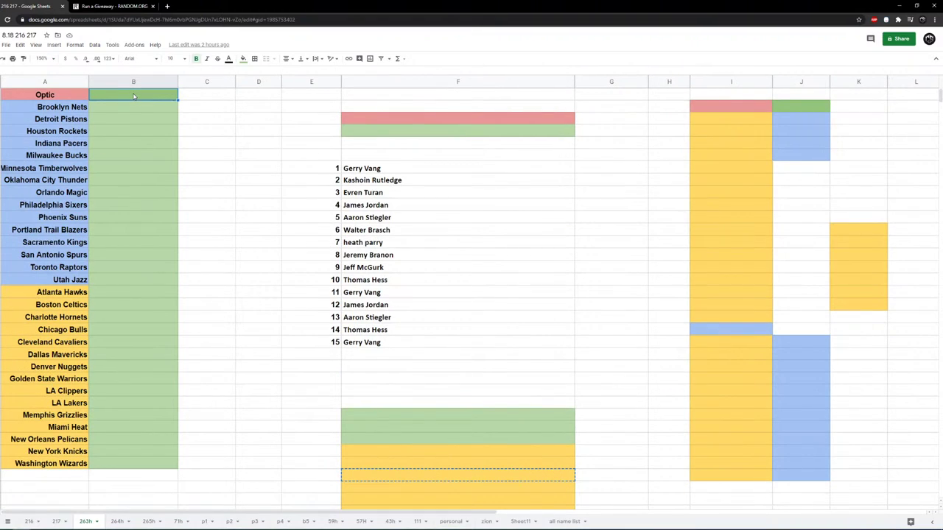
text(263H)
click(611, 402)
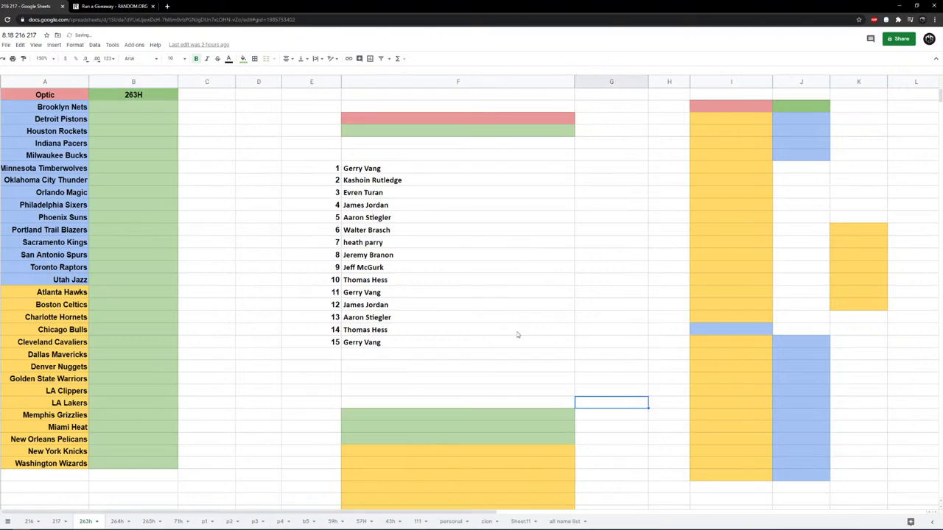
Copy the 15 numbered entrant names in F1:F15.
drag(416, 192, 416, 203)
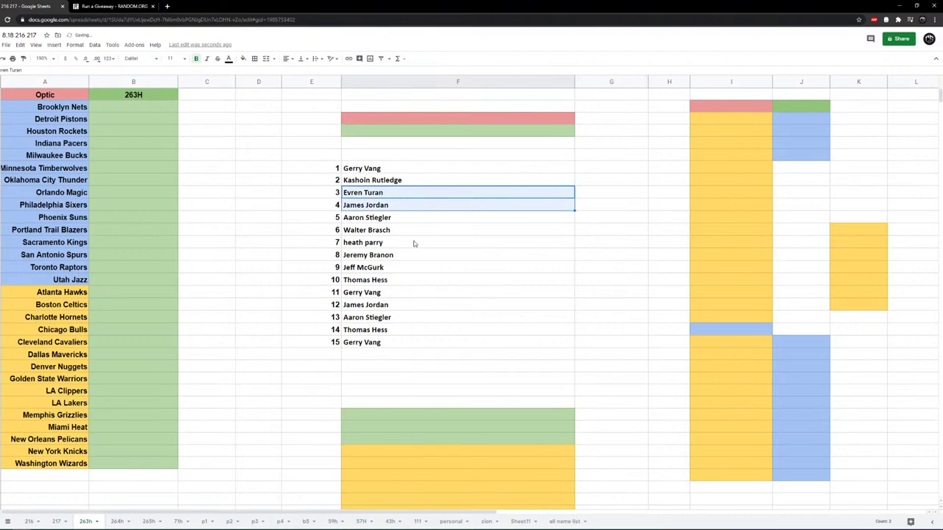
key(ctrl+Down)
drag(380, 171, 515, 343)
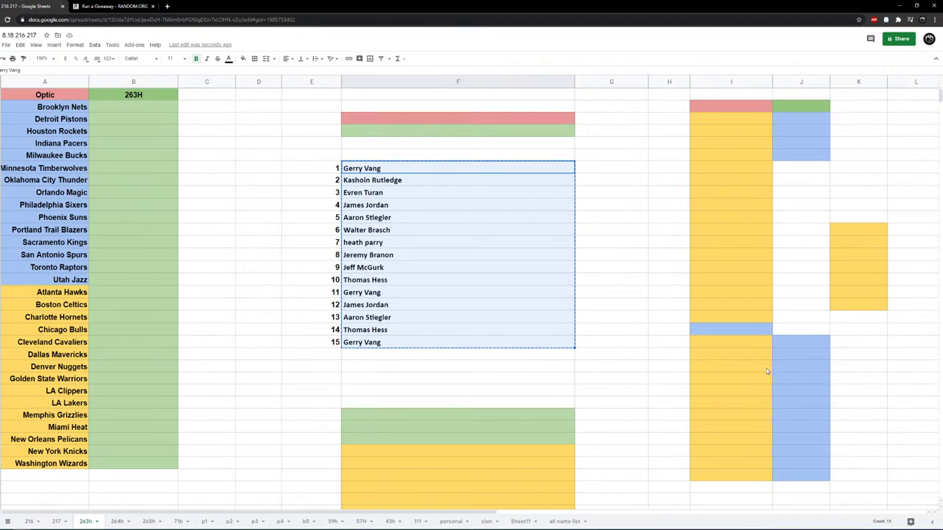
key(ctrl+c)
Select the blue teams (Brooklyn Nets to Utah Jazz), then the gold teams (Atlanta Hawks to Washington Wizards).
click(800, 378)
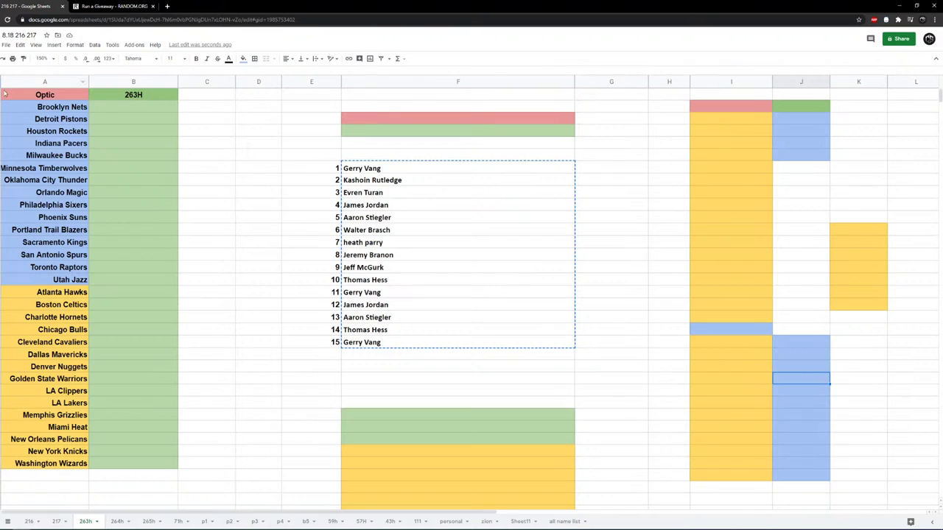
drag(65, 107, 66, 464)
click(187, 379)
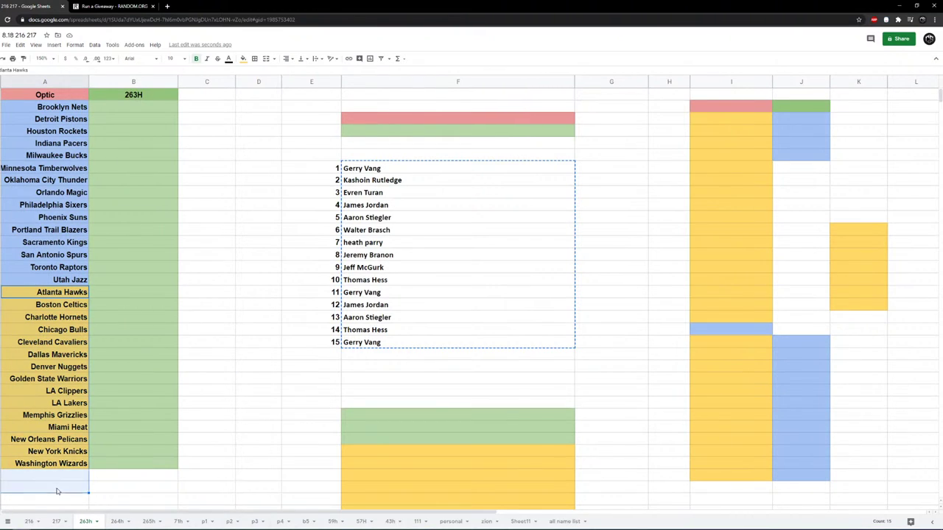
click(209, 439)
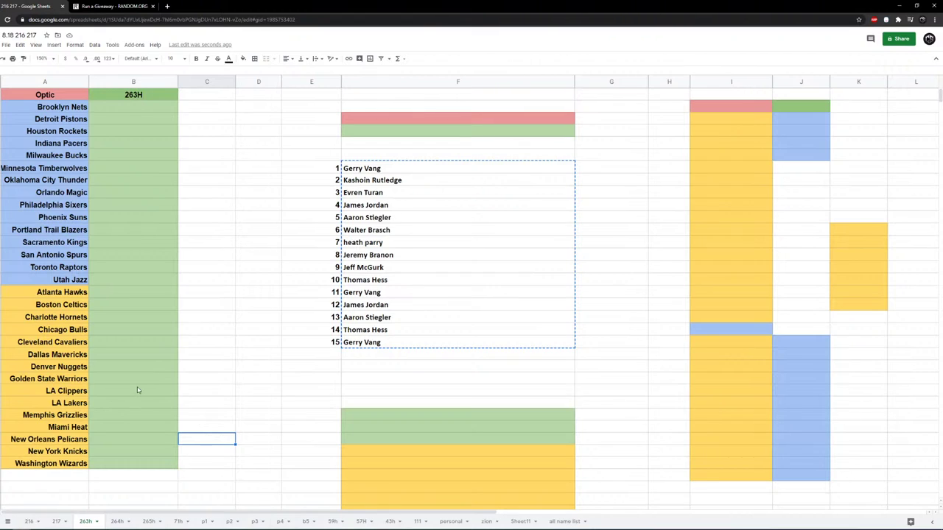
Paste the 15 names into the RANDOM.ORG giveaway and describe it as 'optic mega box 263h blue teams'.
click(117, 5)
click(326, 305)
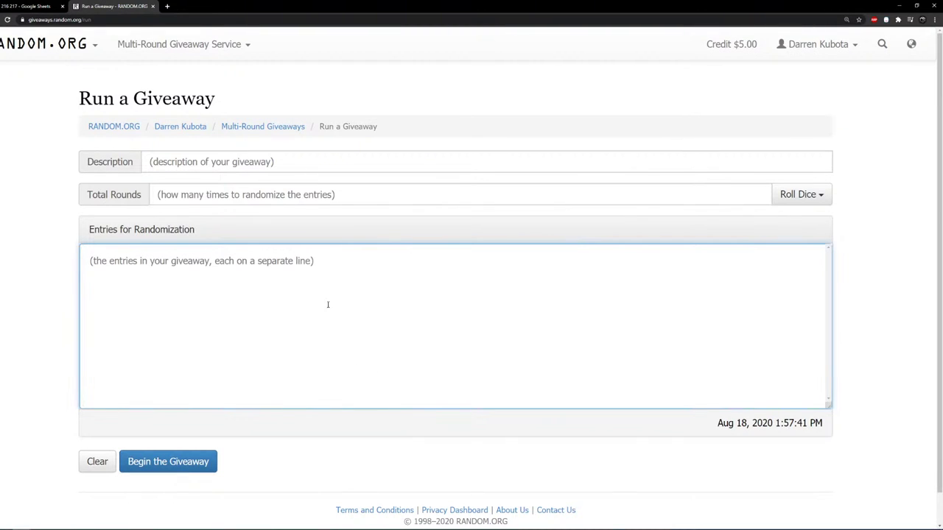
key(ctrl+v)
scroll(275, 312, up, 3)
scroll(263, 311, down, 3)
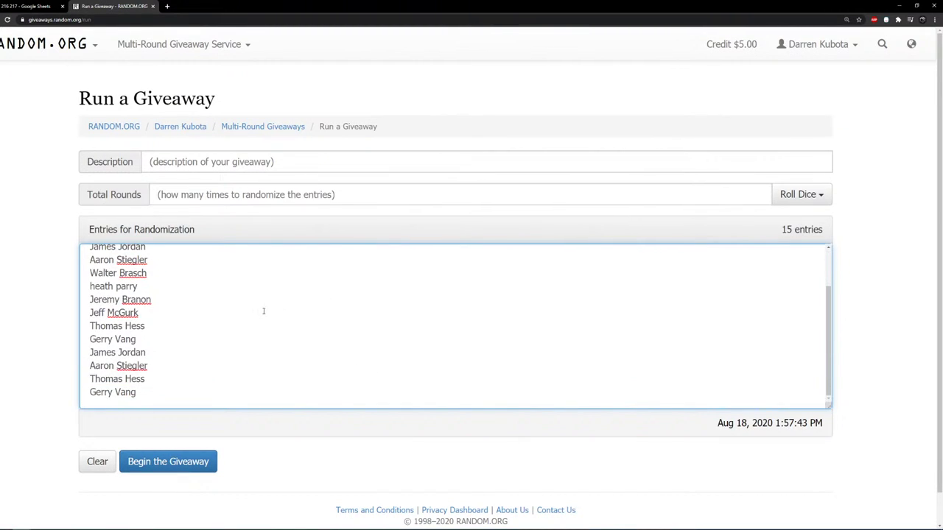
scroll(263, 312, up, 3)
click(208, 162)
text(optic )
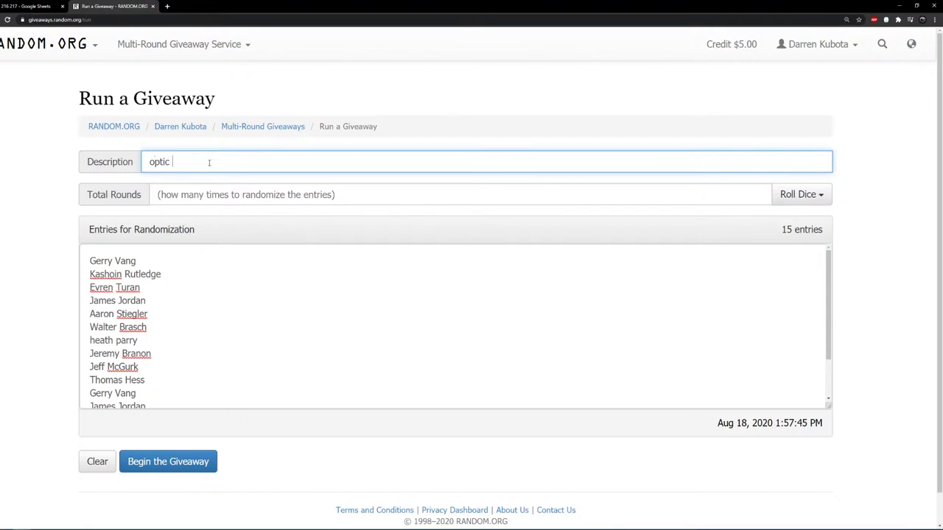
text(mega box 263h blue teams)
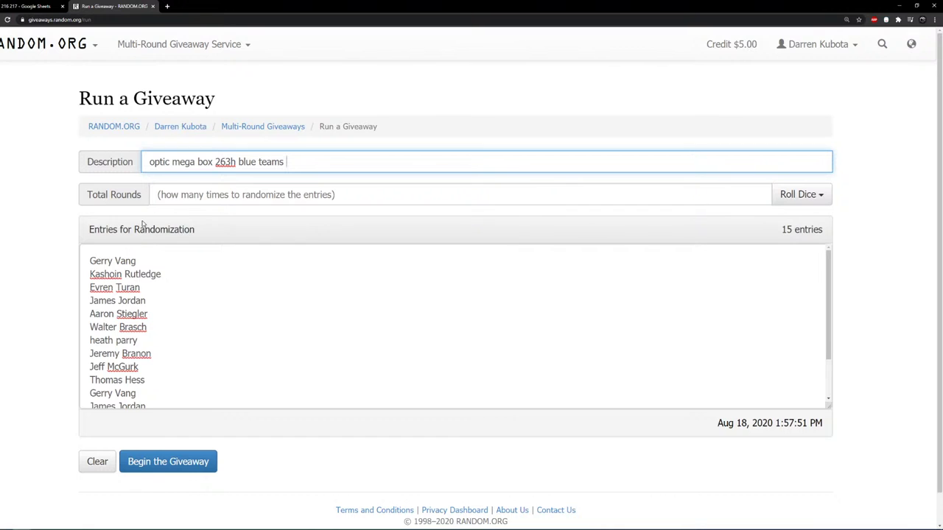
Roll 2d6 to set the giveaway to 6 rounds.
click(792, 202)
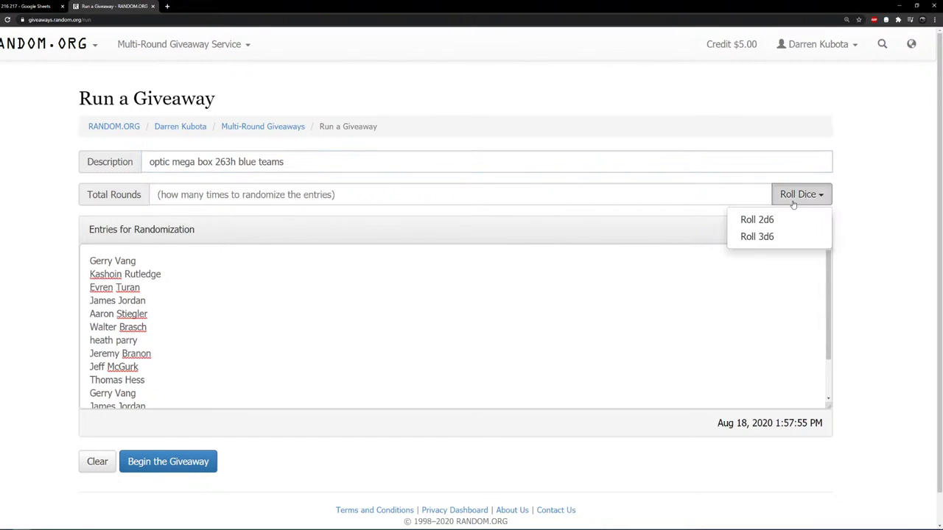
click(782, 215)
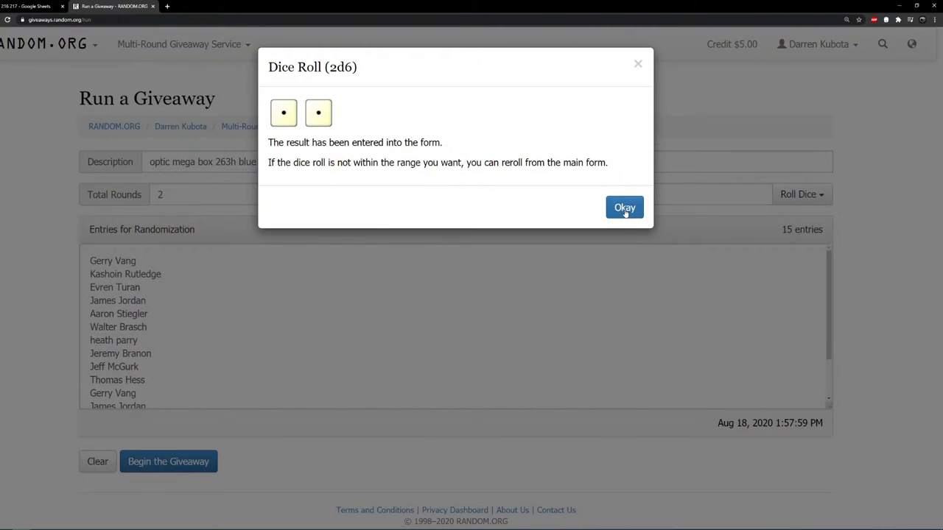
click(625, 208)
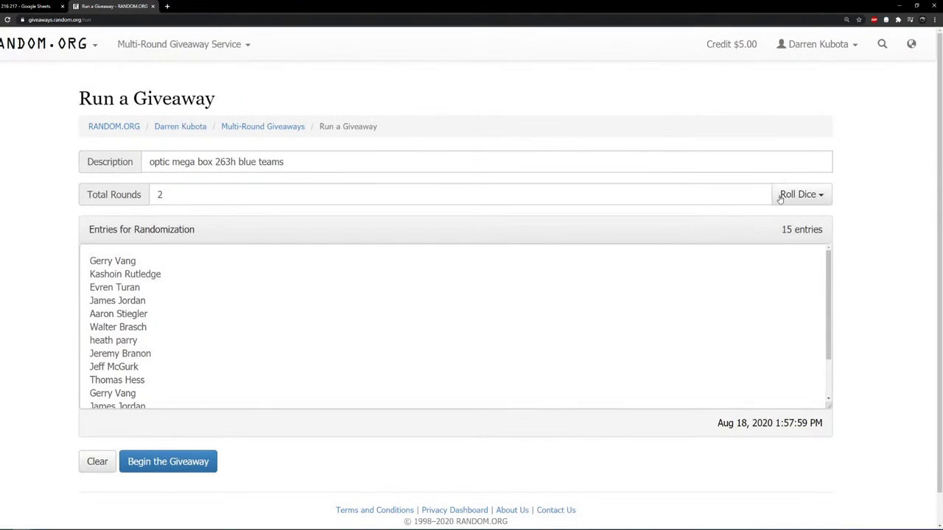
click(799, 194)
click(781, 233)
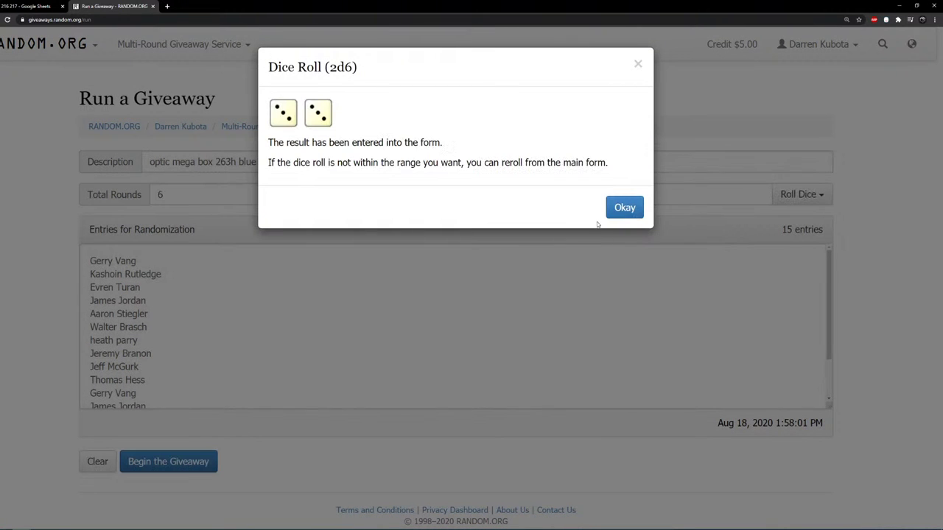
click(625, 208)
Begin the giveaway and run all six randomization rounds.
click(168, 461)
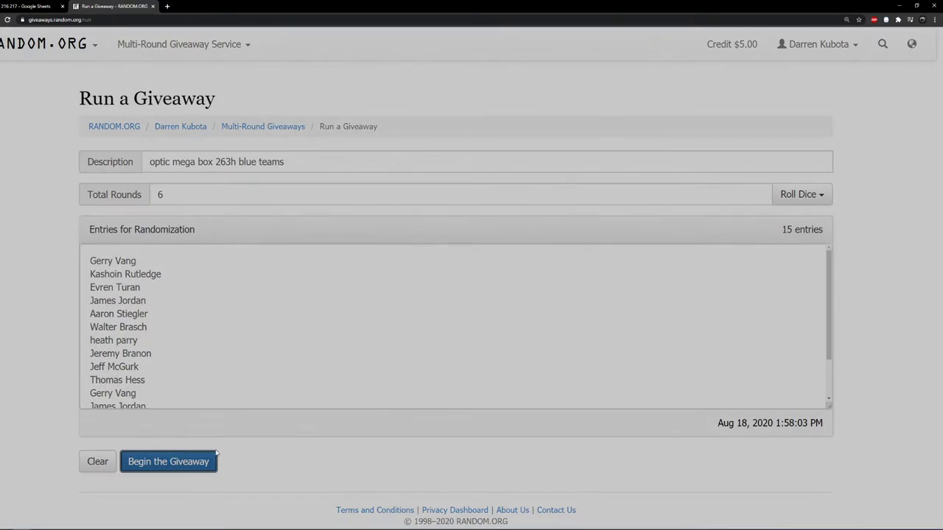
click(622, 209)
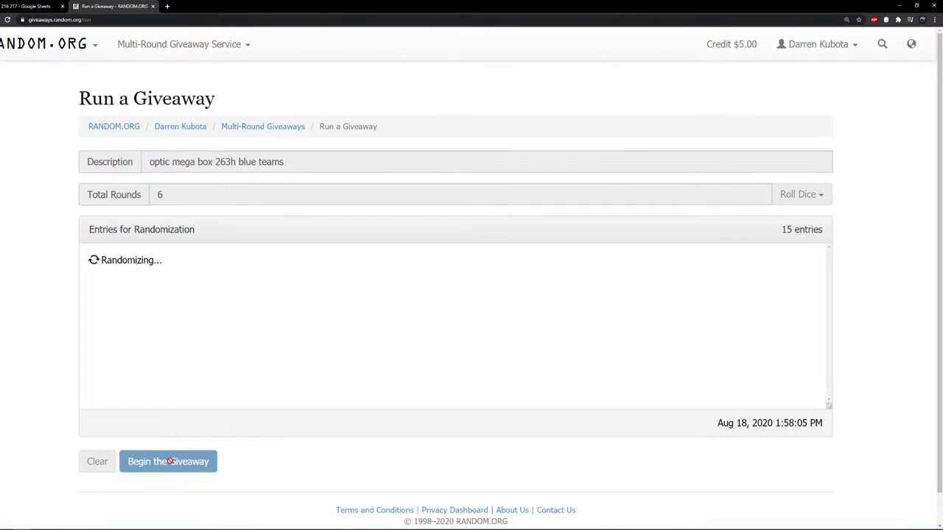
click(170, 461)
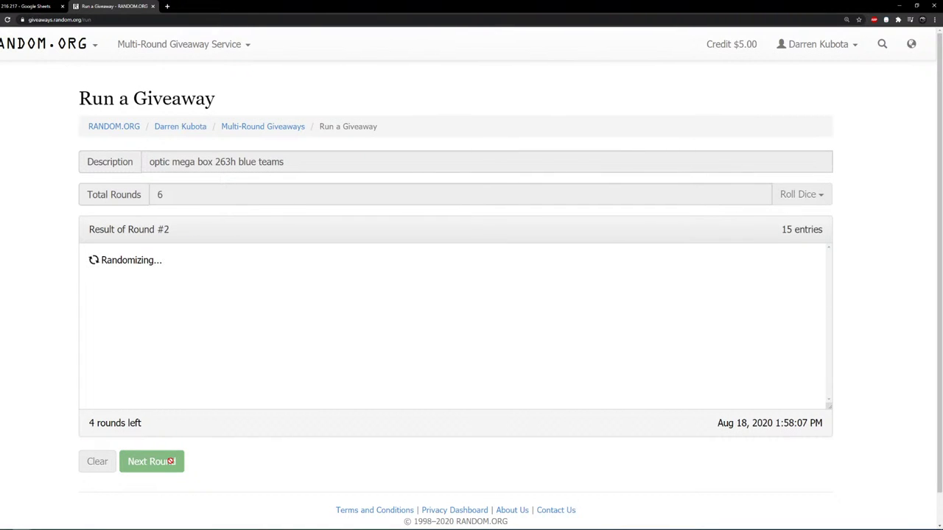
click(170, 461)
click(170, 461)
click(171, 462)
click(170, 461)
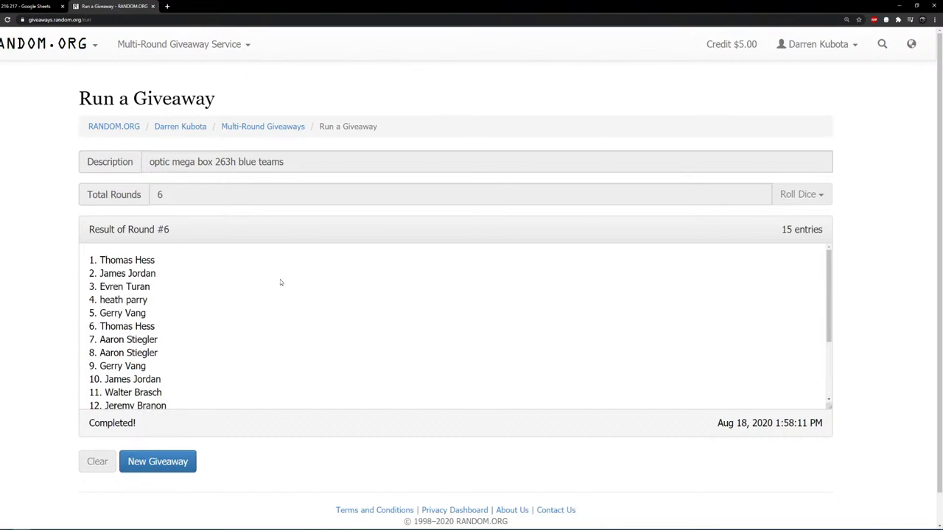
Copy the final round's name order from the verification page and return to the spreadsheet.
scroll(189, 361, down, 2)
click(177, 385)
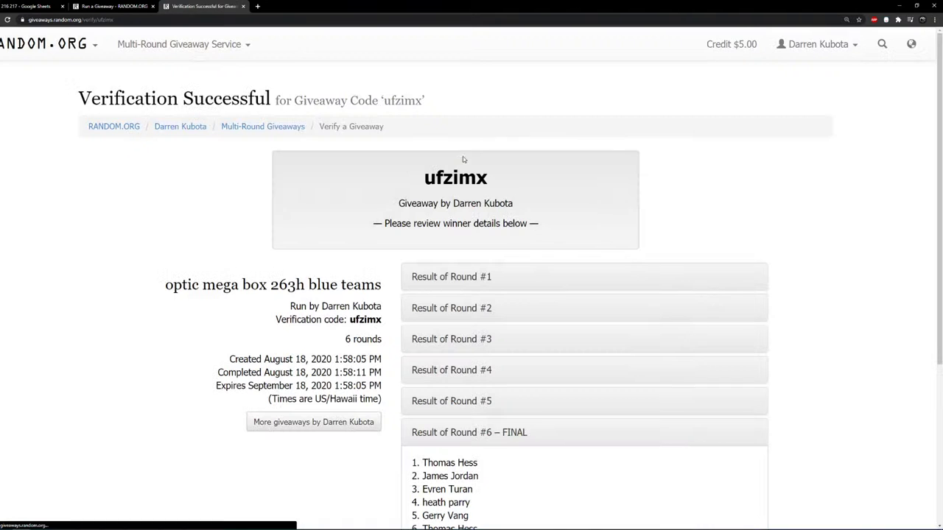
scroll(268, 214, down, 4)
click(729, 432)
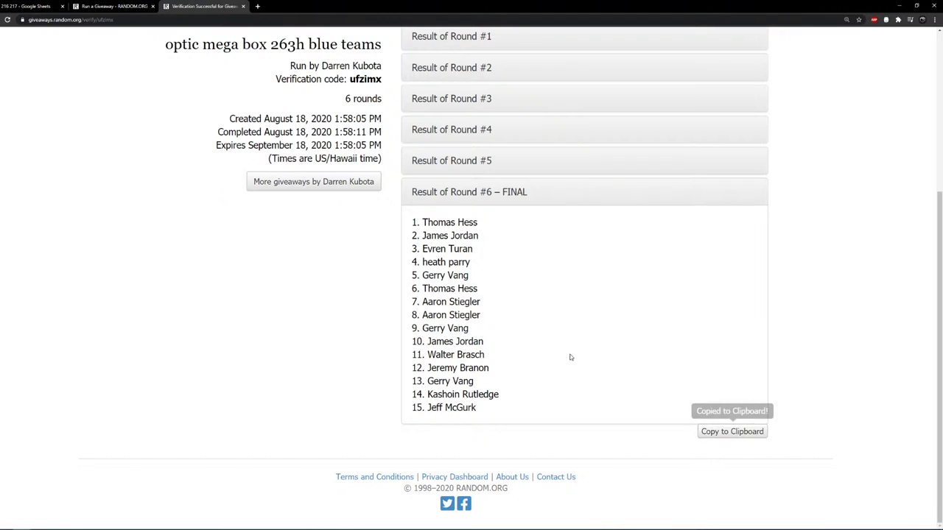
click(27, 5)
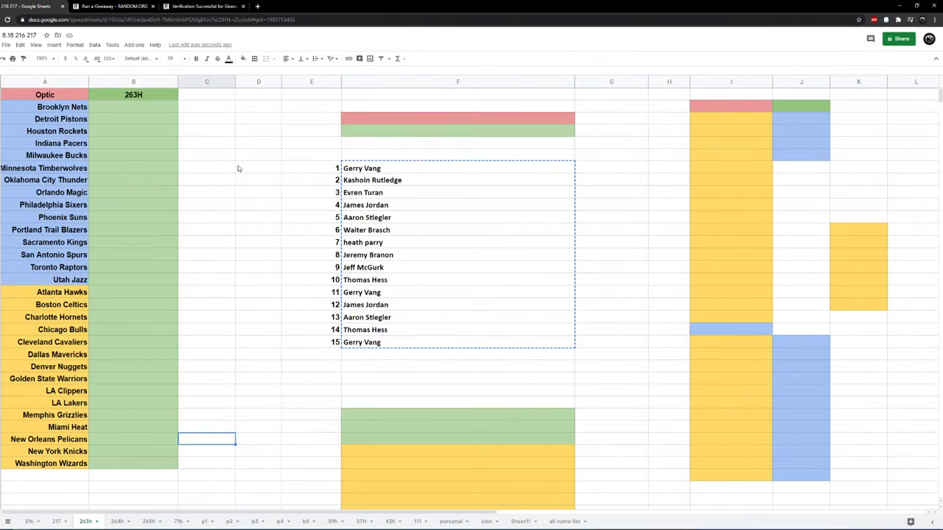
click(112, 112)
key(ctrl+v)
drag(364, 171, 376, 346)
key(ctrl+c)
click(369, 393)
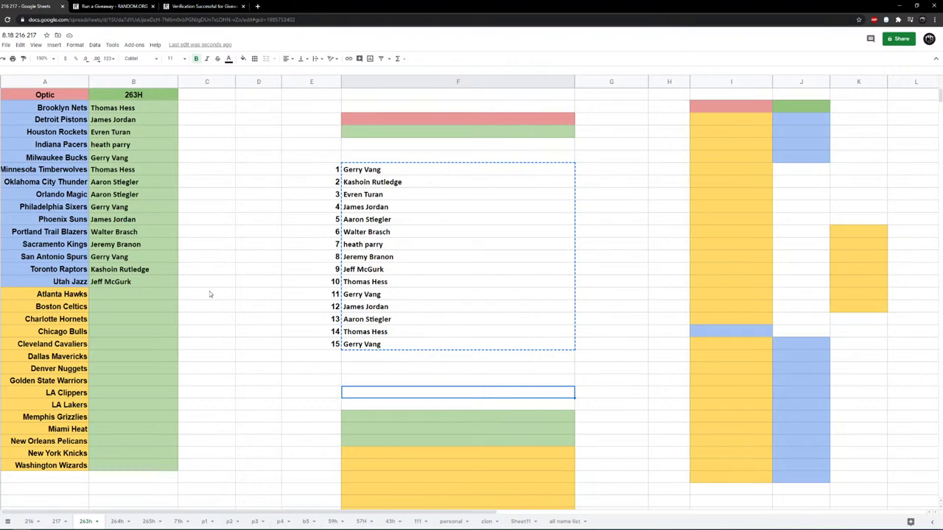
click(131, 271)
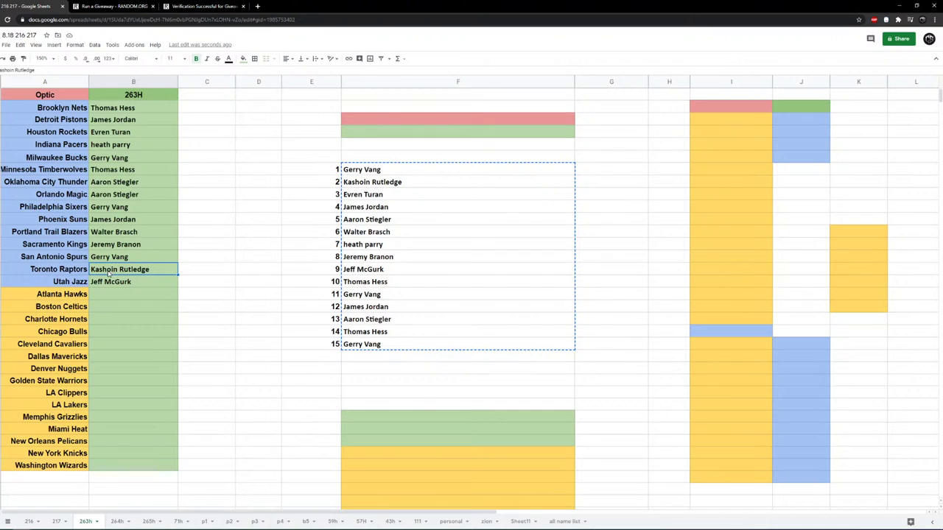
click(501, 383)
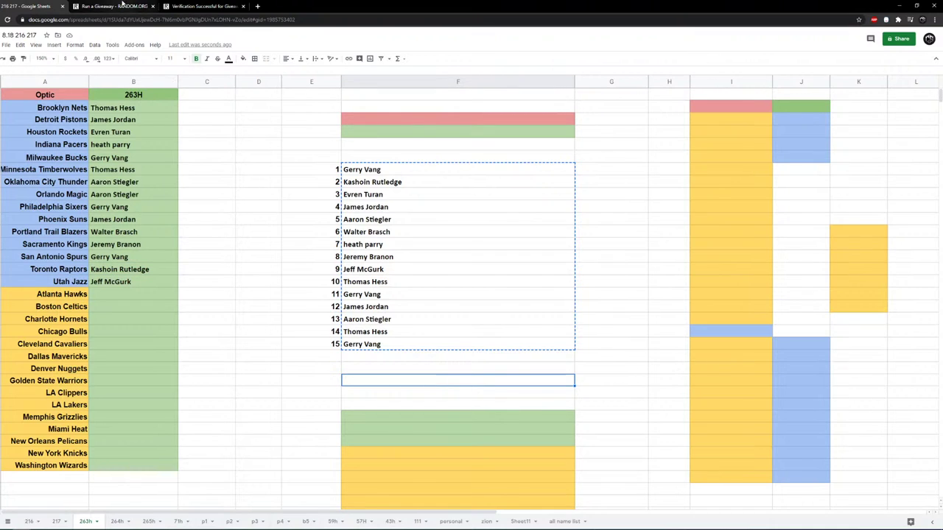
Start a new RANDOM.ORG giveaway and paste the 15 entrant names.
click(126, 5)
click(157, 461)
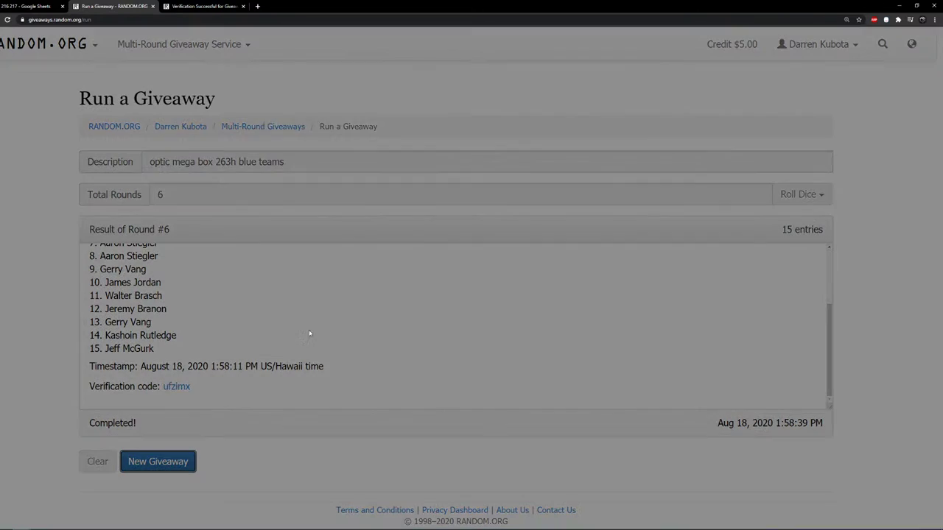
key(Return)
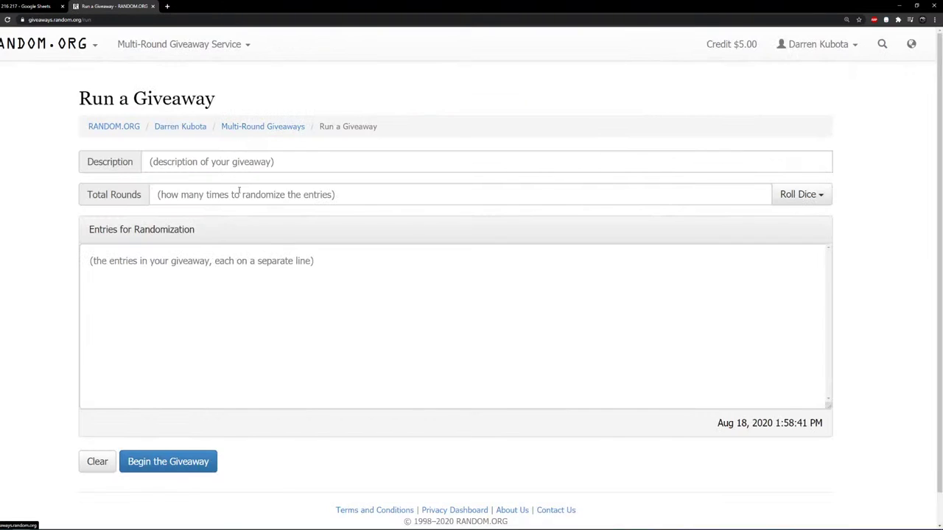
click(273, 276)
key(ctrl+v)
scroll(220, 285, up, 2)
scroll(261, 322, down, 2)
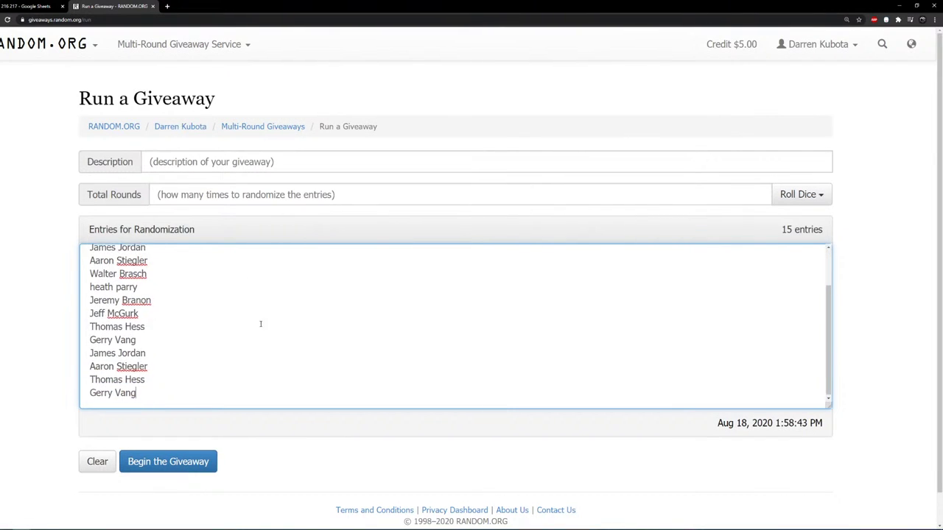
scroll(179, 246, up, 2)
Describe the giveaway as '263h gold teams optic mega 8.18'.
click(188, 161)
text(263)
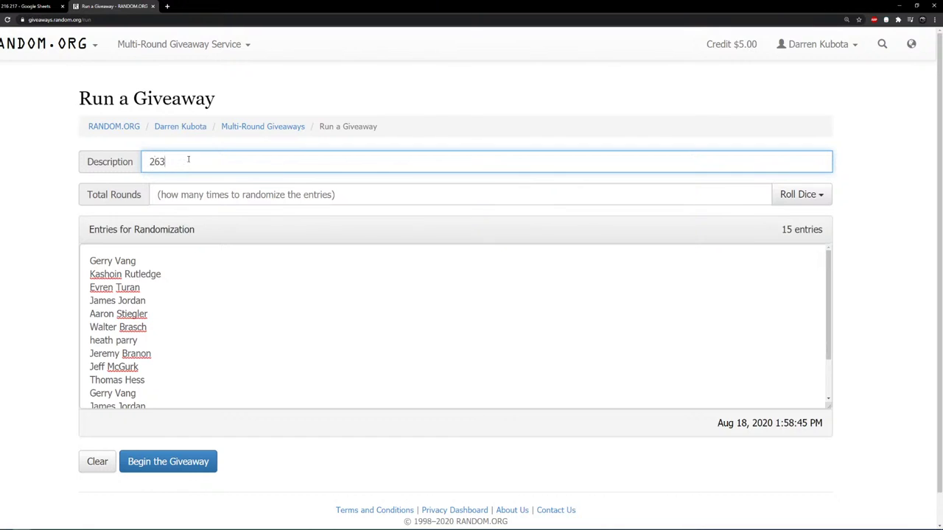
text(h gold teams optic)
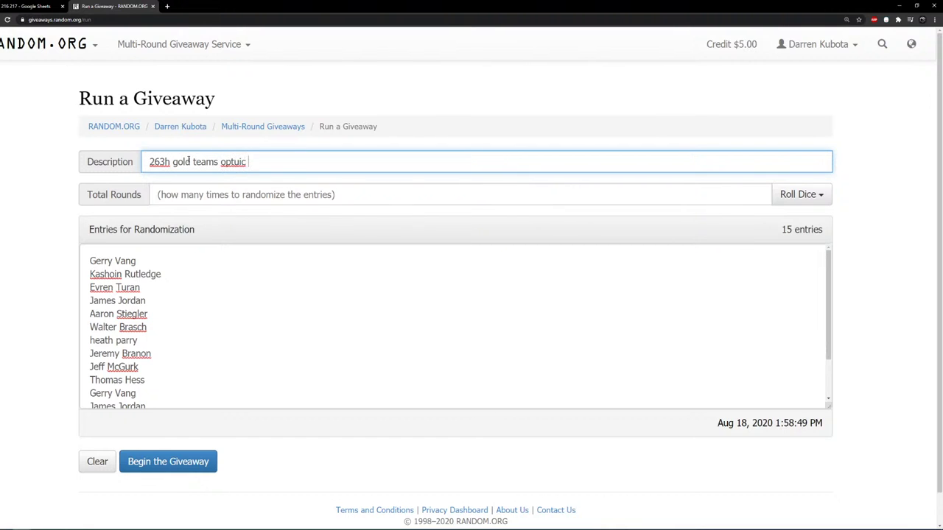
key(BackSpace)
key(BackSpace)
key(BackSpace)
text(ic mega 8.1)
Roll 2d6 to set the giveaway to 5 rounds.
click(798, 194)
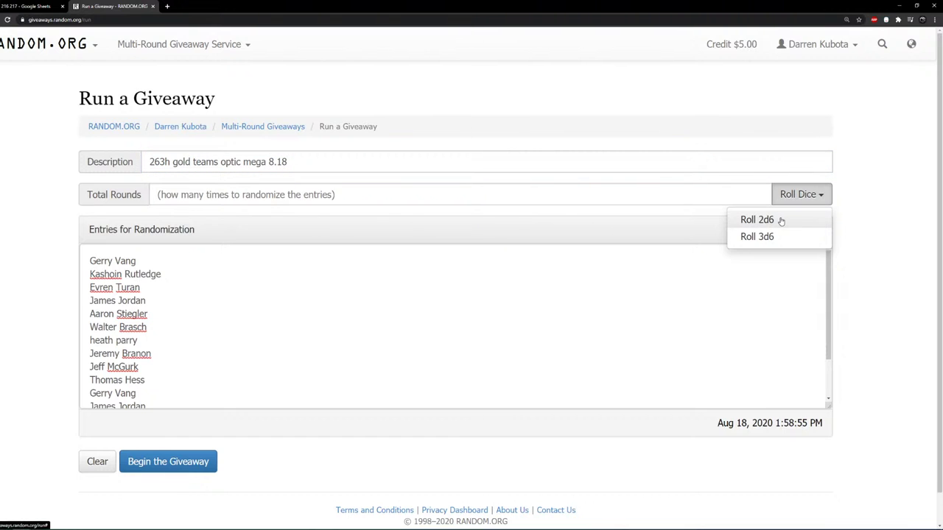
click(780, 220)
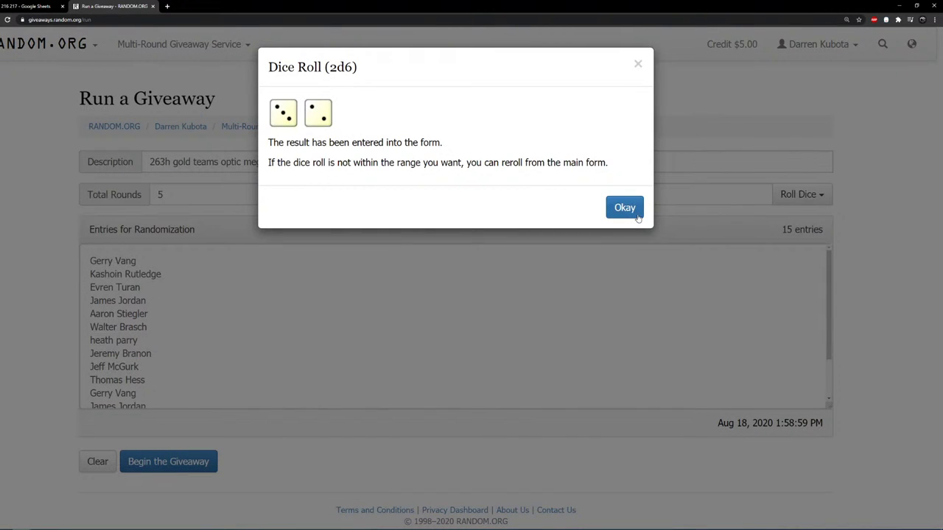
click(624, 208)
Begin the giveaway and run all five randomization rounds.
click(168, 462)
click(625, 210)
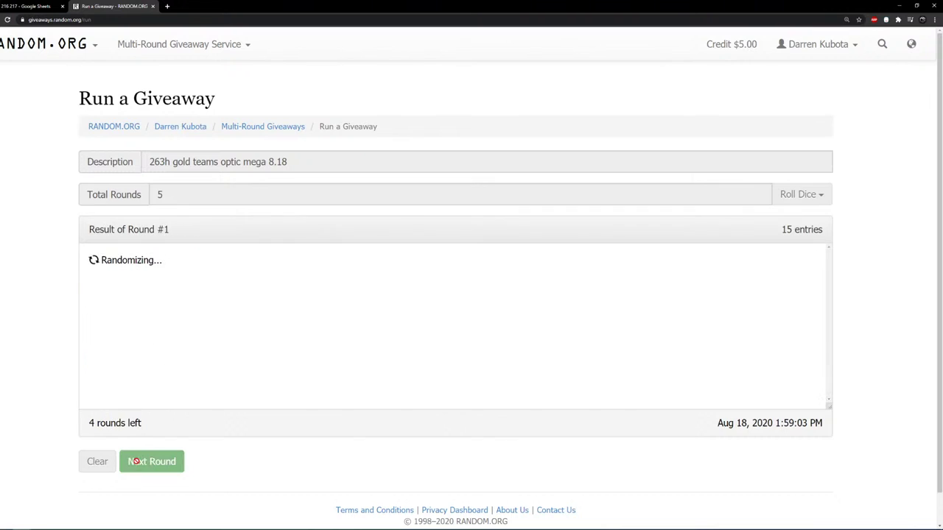
click(136, 461)
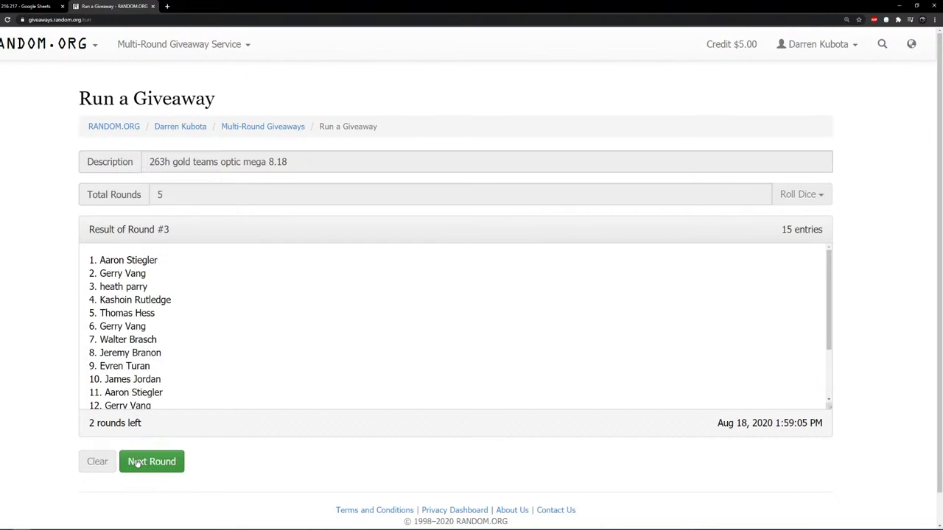
click(137, 462)
click(136, 459)
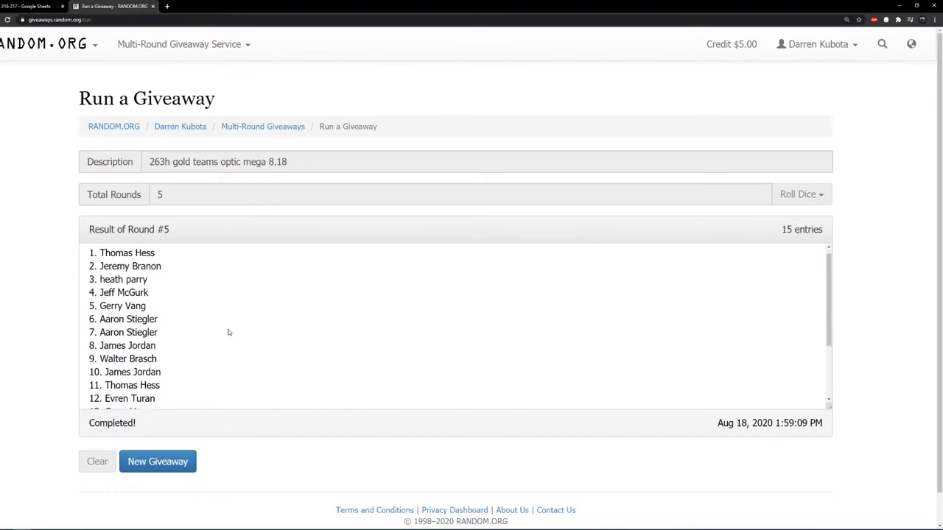
Copy the final round's names from the verification page and return to the spreadsheet.
scroll(228, 333, down, 3)
click(182, 386)
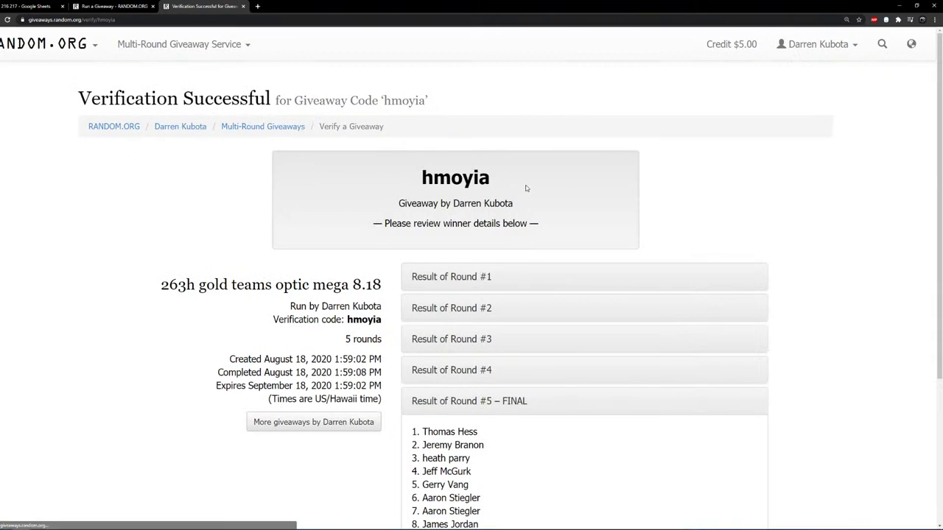
scroll(477, 234, down, 3)
click(708, 433)
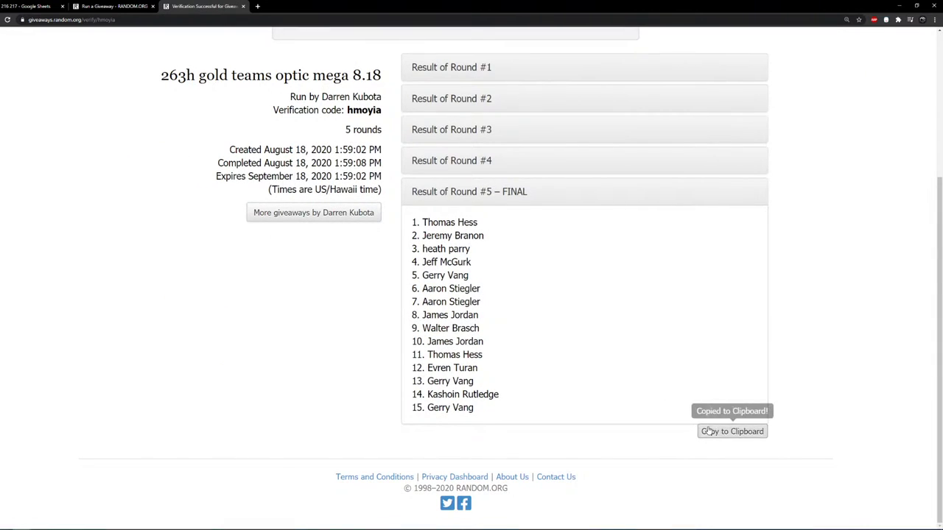
key(ctrl+1)
Paste the final-round names into B17:B31 beside the gold teams.
click(141, 294)
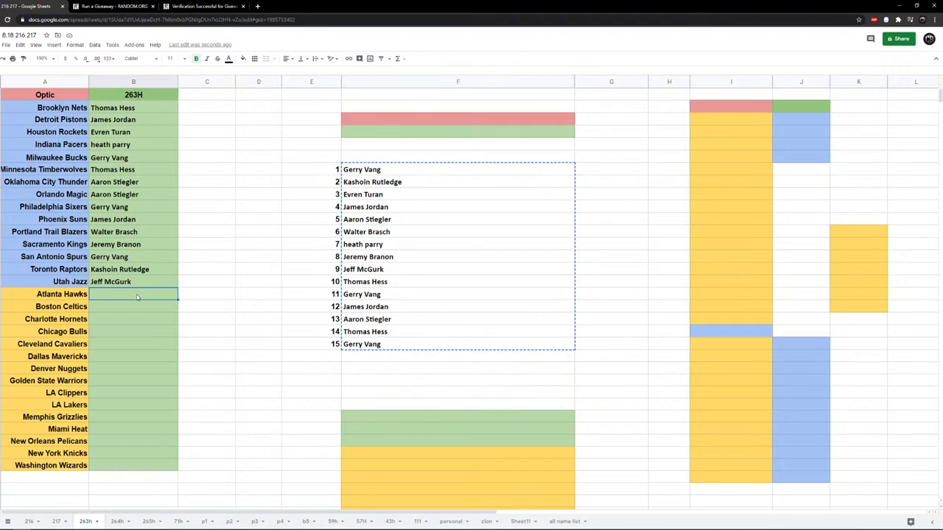
key(ctrl+v)
click(221, 285)
click(606, 344)
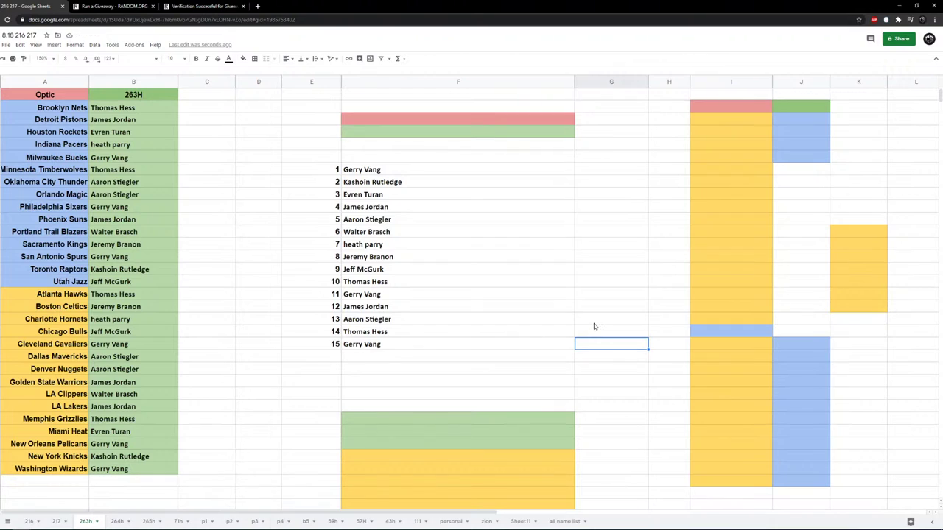
Spot-check the names assigned to Dallas Mavericks, LA Lakers, Memphis Grizzlies and New Orleans Pelicans.
click(127, 359)
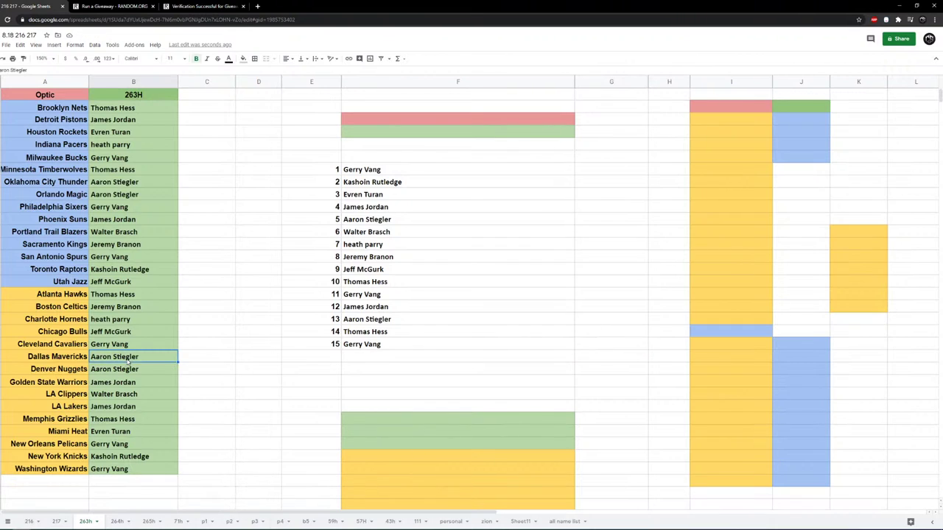
click(124, 408)
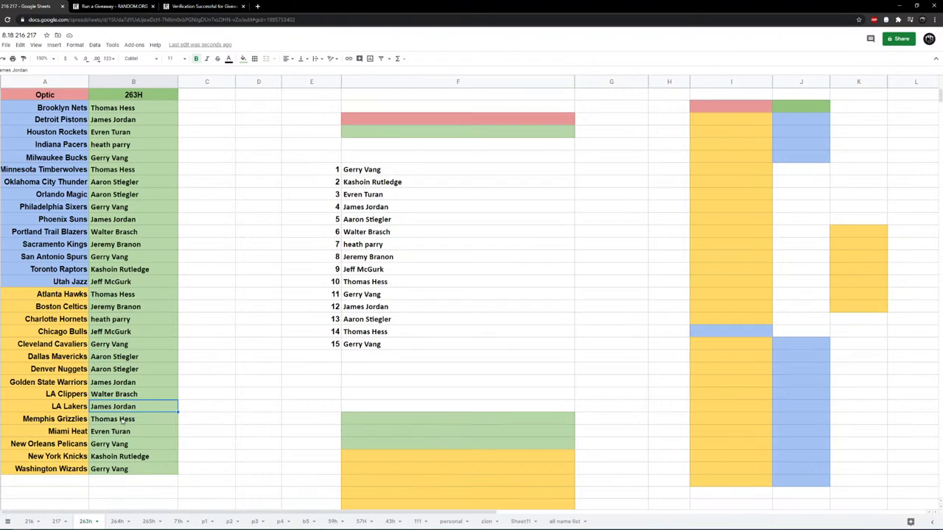
click(123, 419)
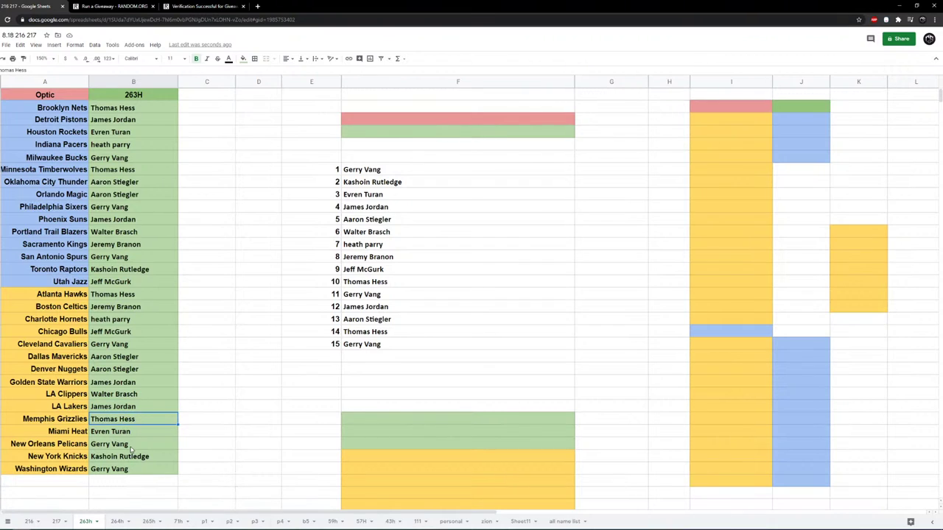
click(130, 444)
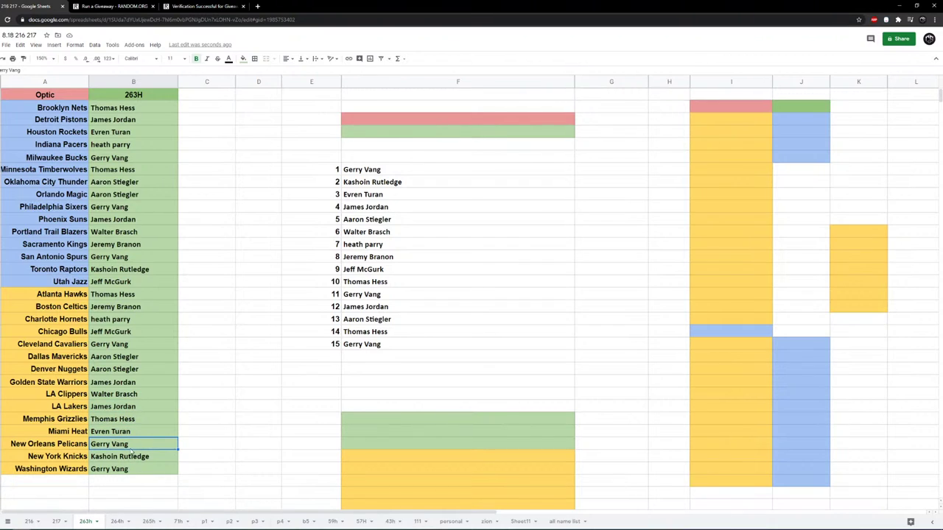
click(342, 467)
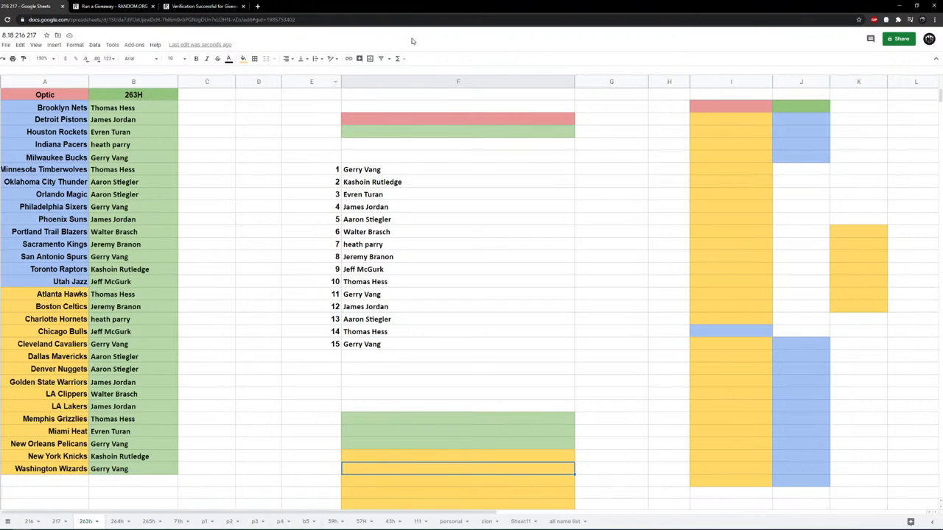
click(370, 382)
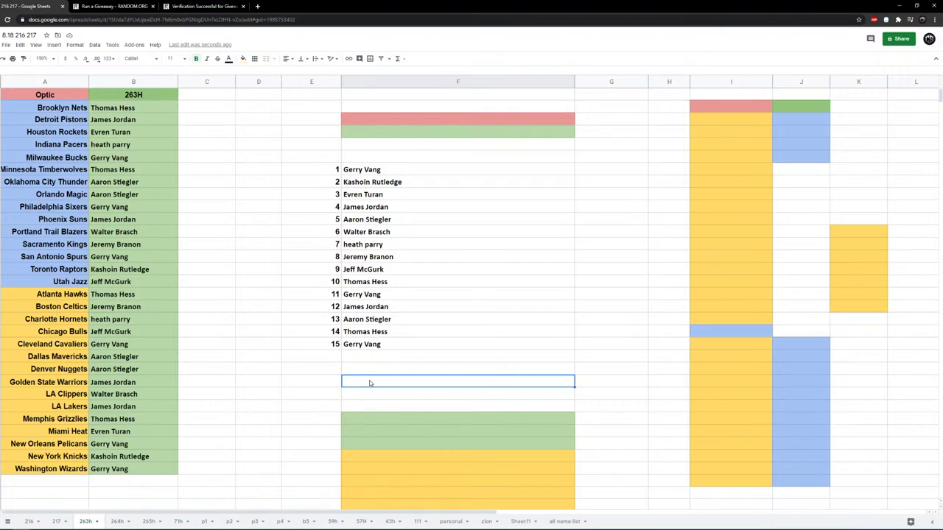
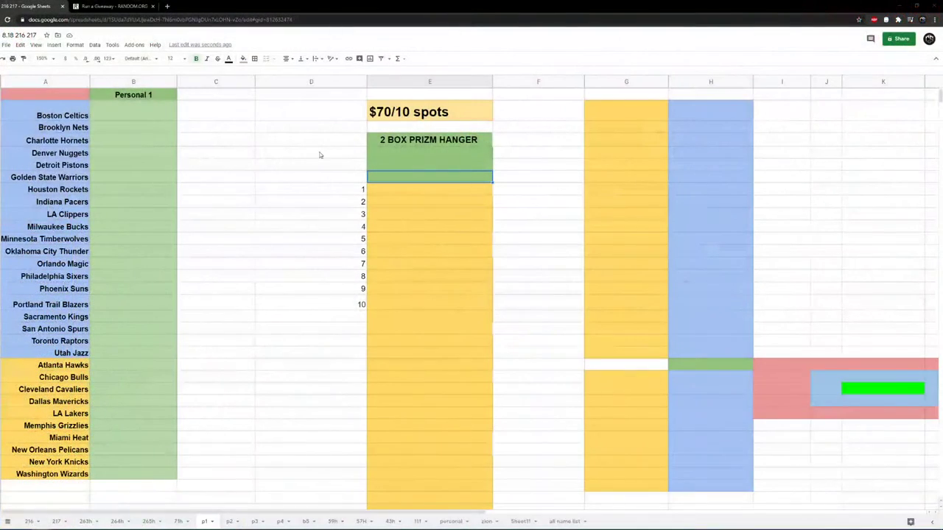
Enlarge the 2 BOX PRIZM HANGER title to font size 18 and widen column E to fit it.
click(395, 317)
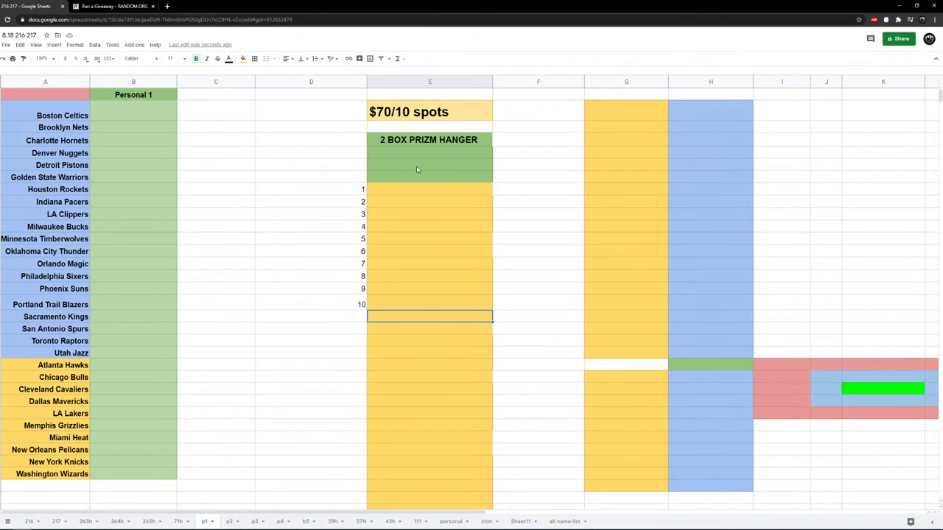
click(408, 141)
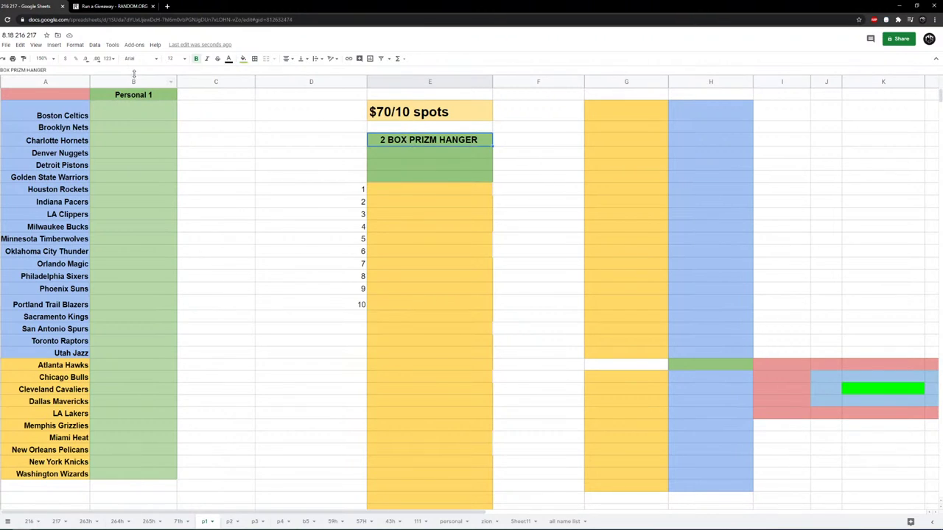
click(177, 59)
click(171, 174)
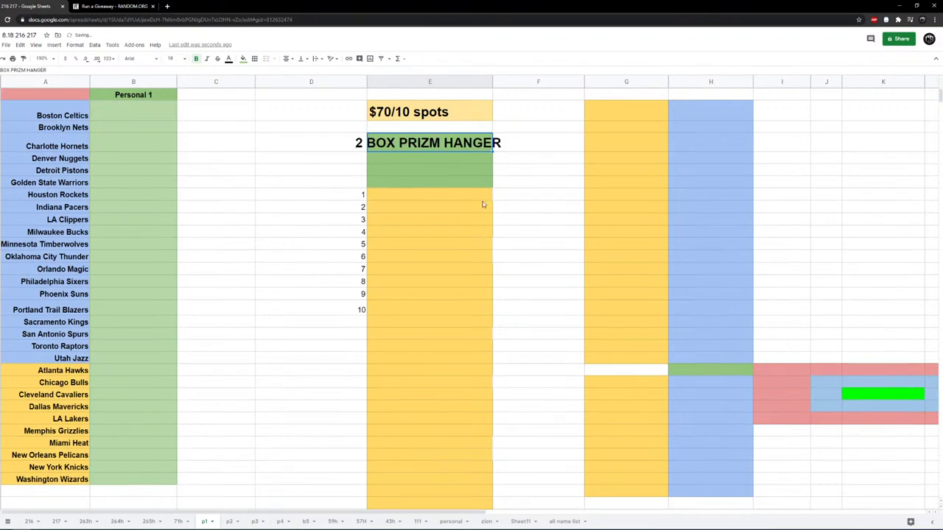
click(508, 219)
drag(492, 81, 519, 87)
Select cells in columns D–F around the spot 1 and spot 3 rows.
click(515, 308)
click(417, 197)
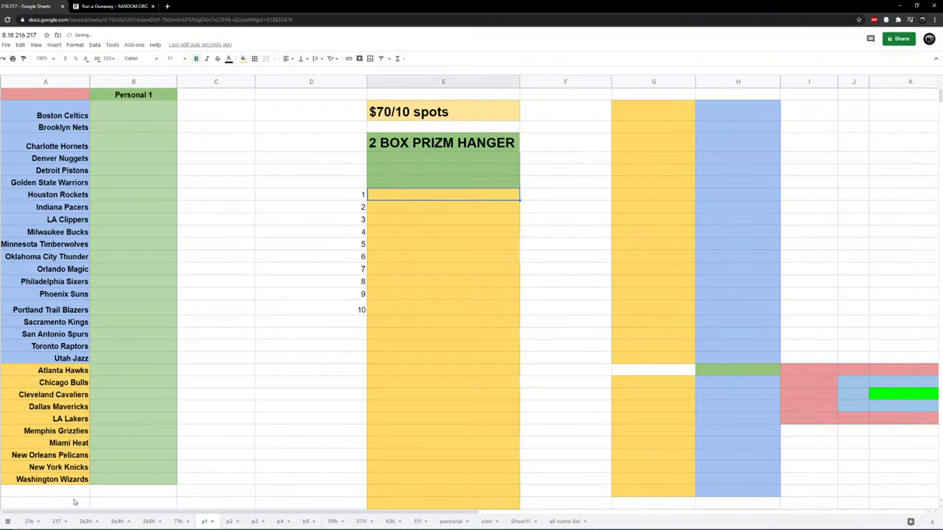
click(74, 447)
click(360, 420)
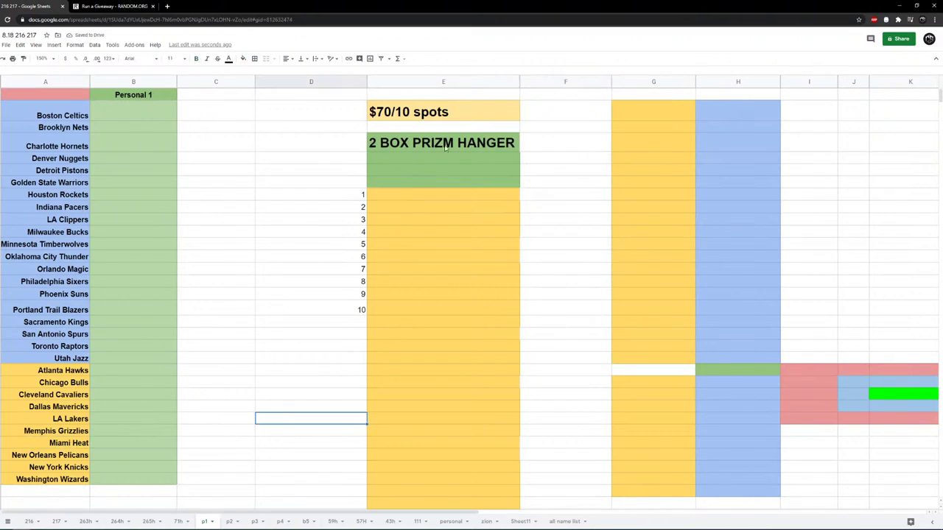
click(431, 215)
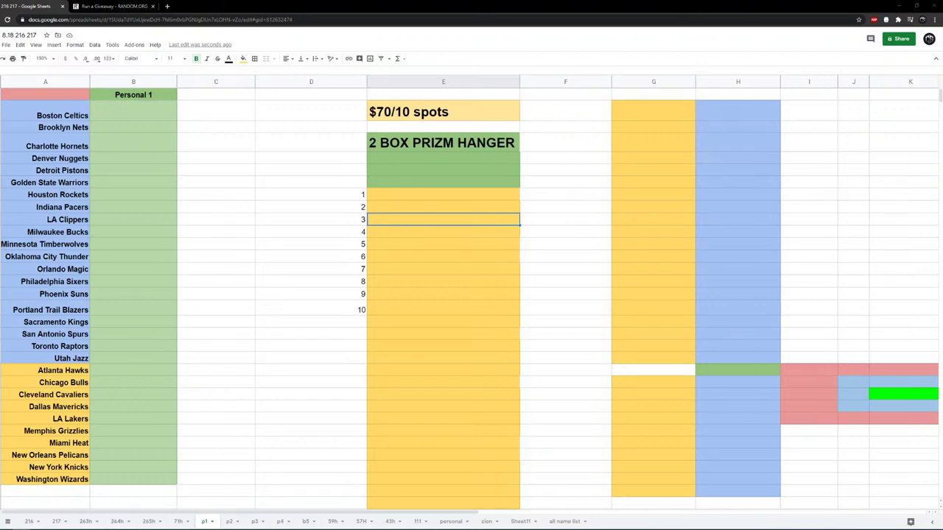
Enter the buyer names for spots 1–5 in column E, using autocomplete for repeat buyers.
click(376, 195)
text(Aarib)
key(BackSpace)
key(BackSpace)
key(BackSpace)
key(BackSpace)
key(BackSpace)
text(Aaron s)
key(Return)
text(a)
key(Return)
text(a)
key(Return)
text(Whaj)
key(BackSpace)
key(BackSpace)
key(BackSpace)
key(BackSpace)
text(Nate asp)
key(Return)
text(N)
key(Return)
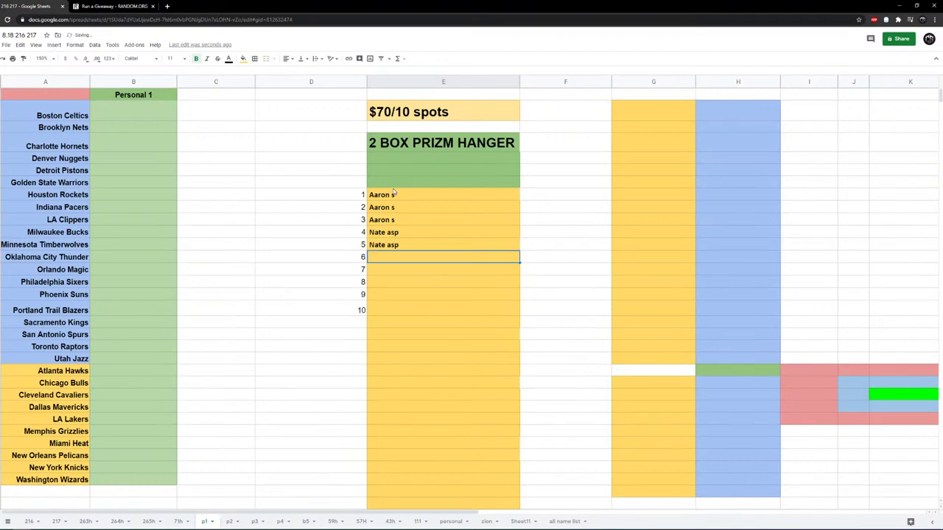
Enter the buyer names for spots 6–10, correcting the misspelled name in spot 8.
text(Ga)
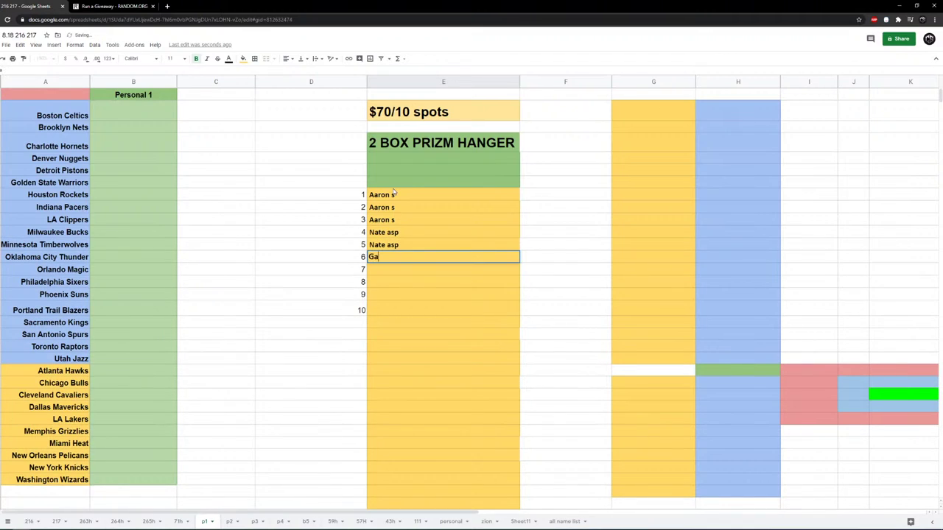
text(me broski)
key(Return)
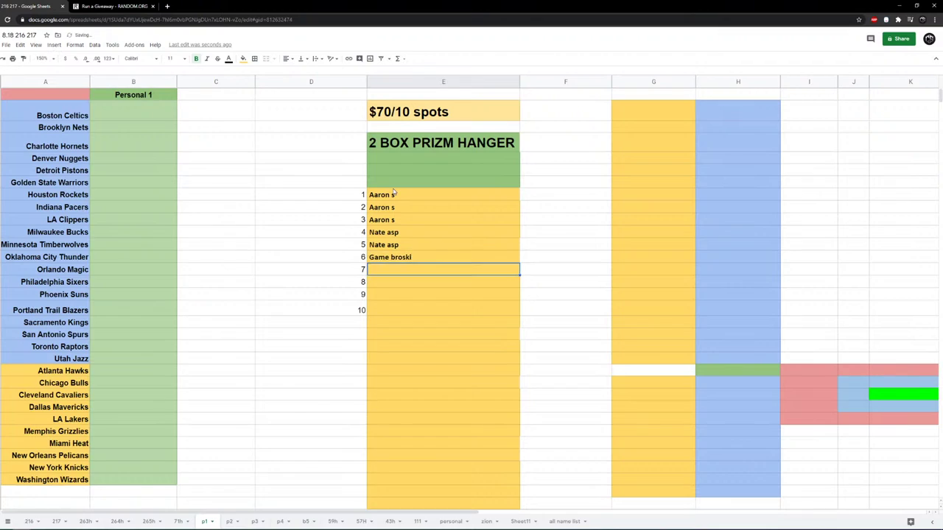
key(Return)
text(Crian)
key(ctrl+a)
key(Return)
key(Return)
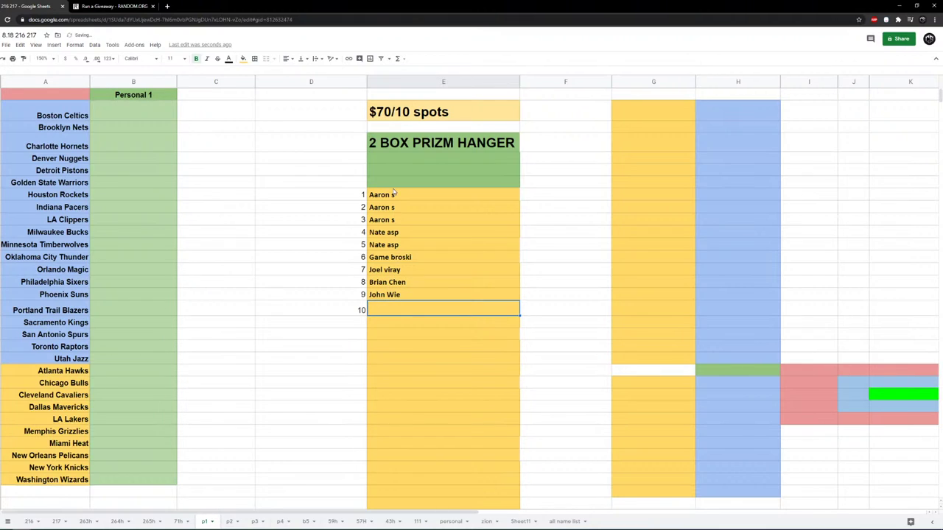
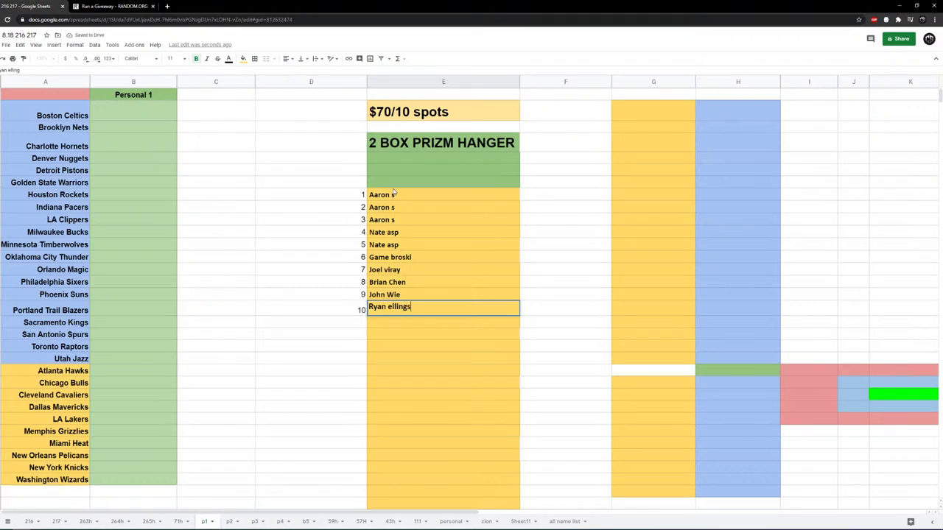
key(Return)
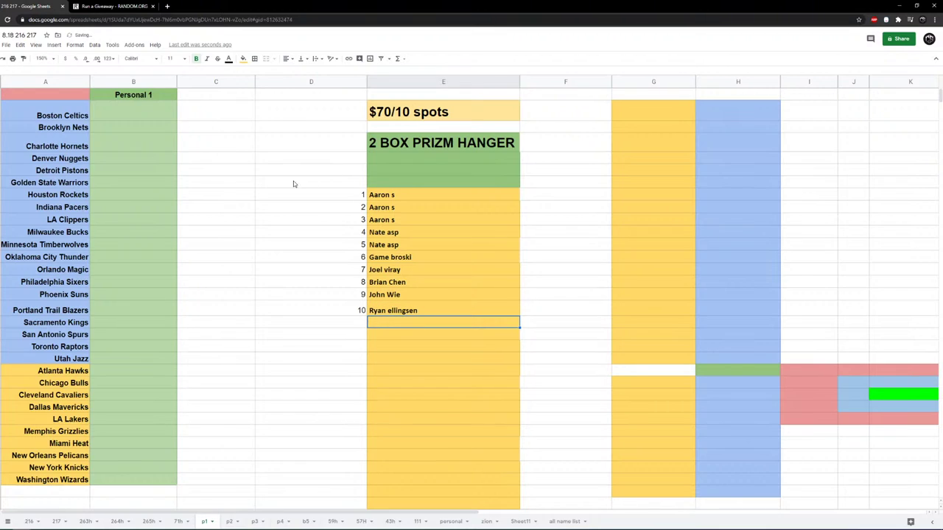
Open and dismiss the zoom and font size lists without changing anything.
click(44, 58)
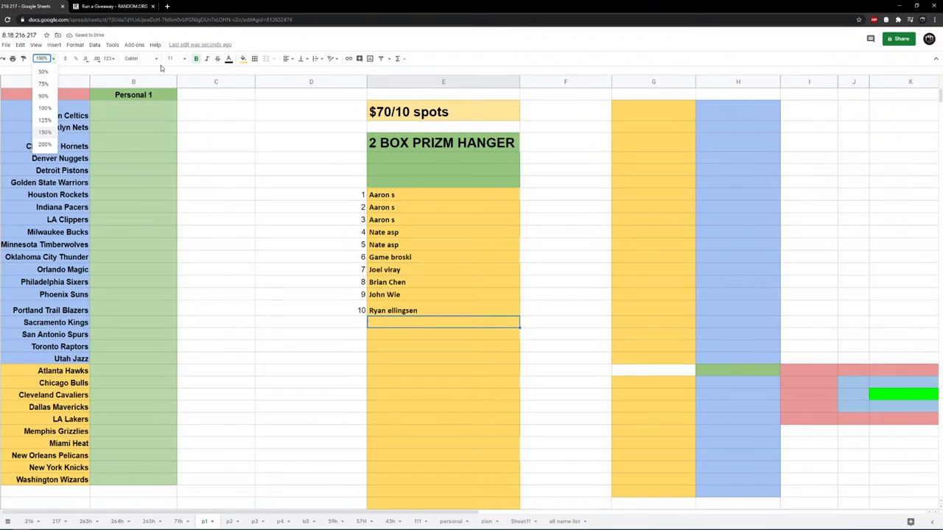
click(171, 58)
click(267, 368)
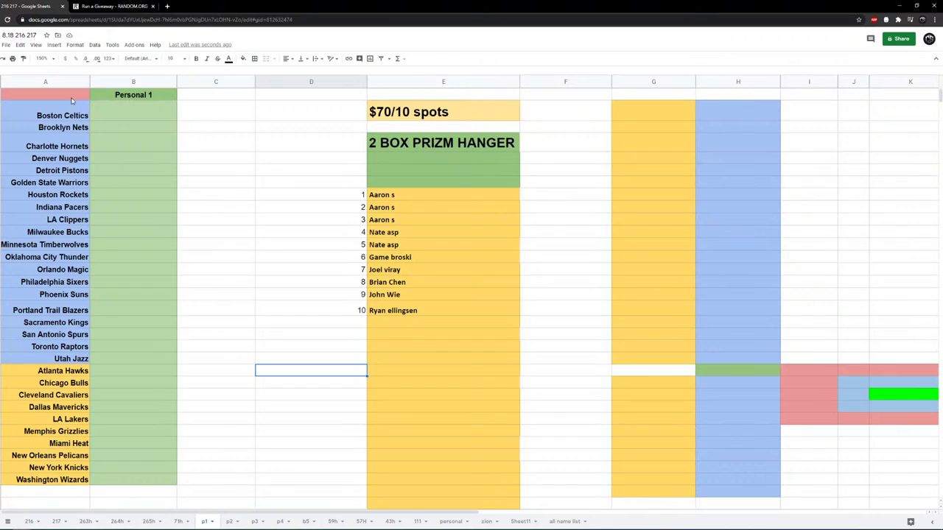
click(44, 58)
click(556, 394)
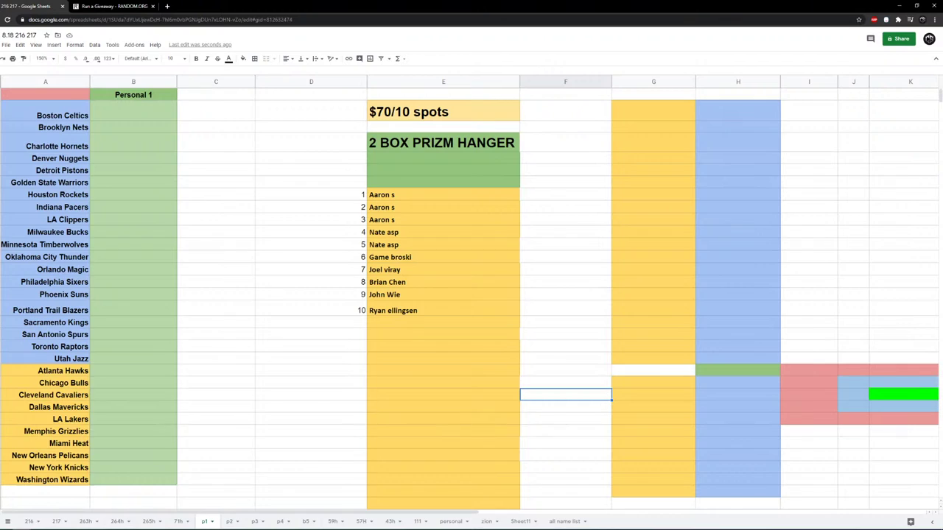
Replace spot 10's buyer name with a different buyer, then restore the original name.
click(423, 313)
key(Delete)
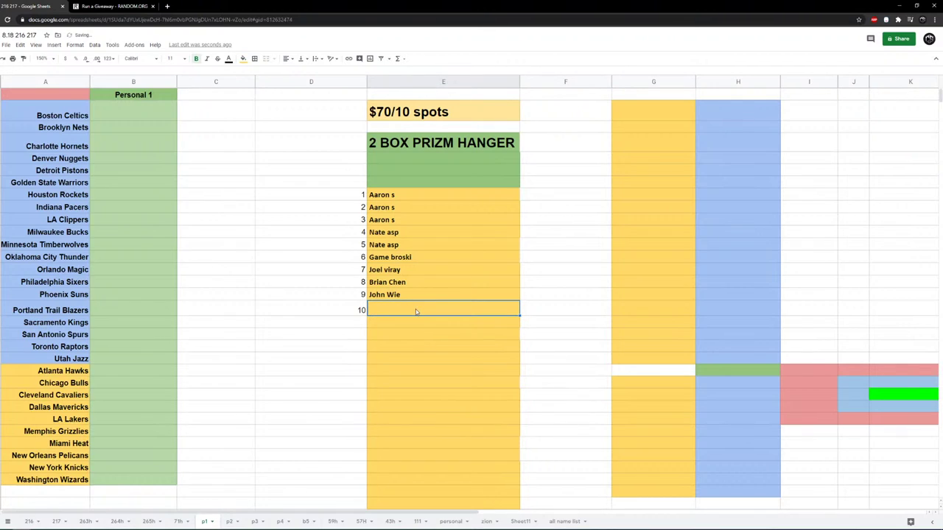
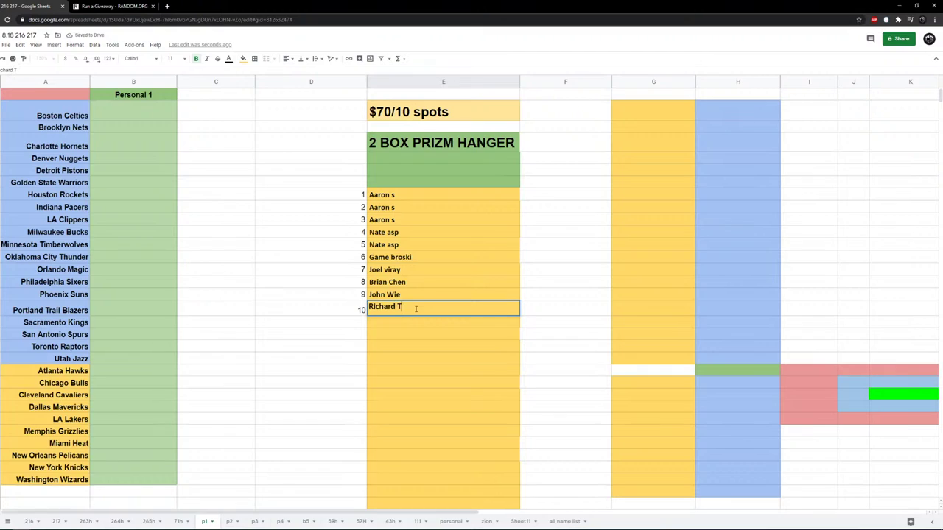
key(Return)
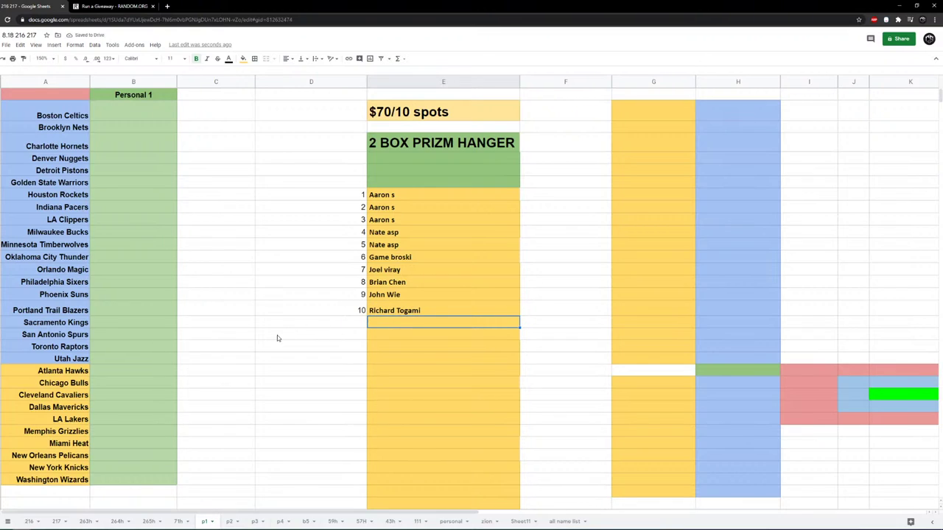
click(418, 312)
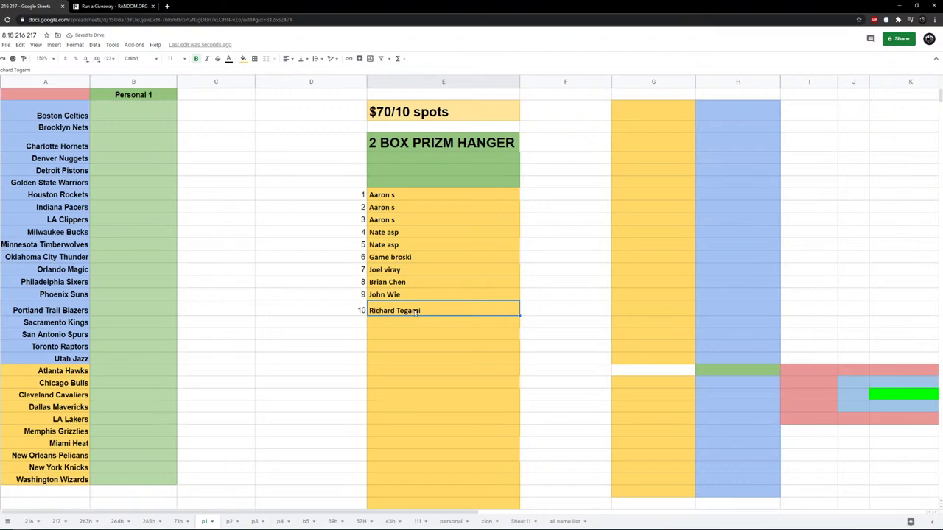
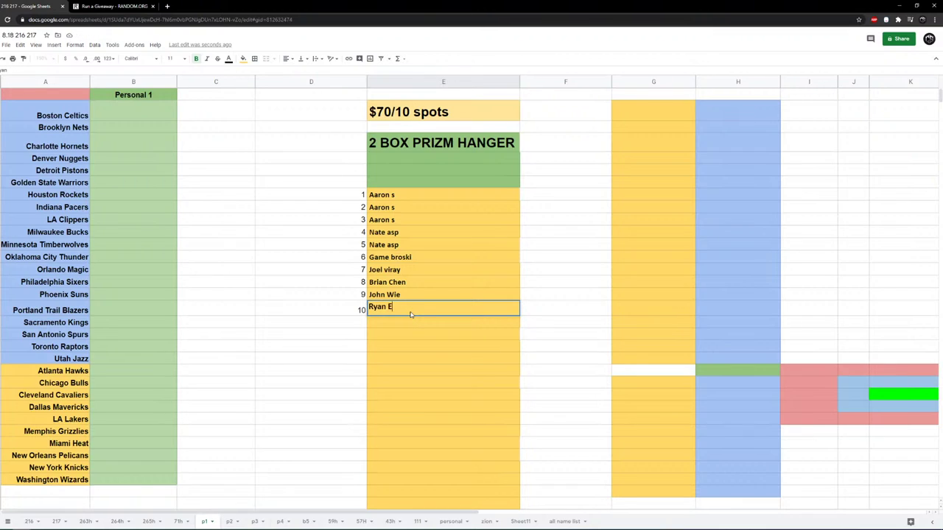
key(Return)
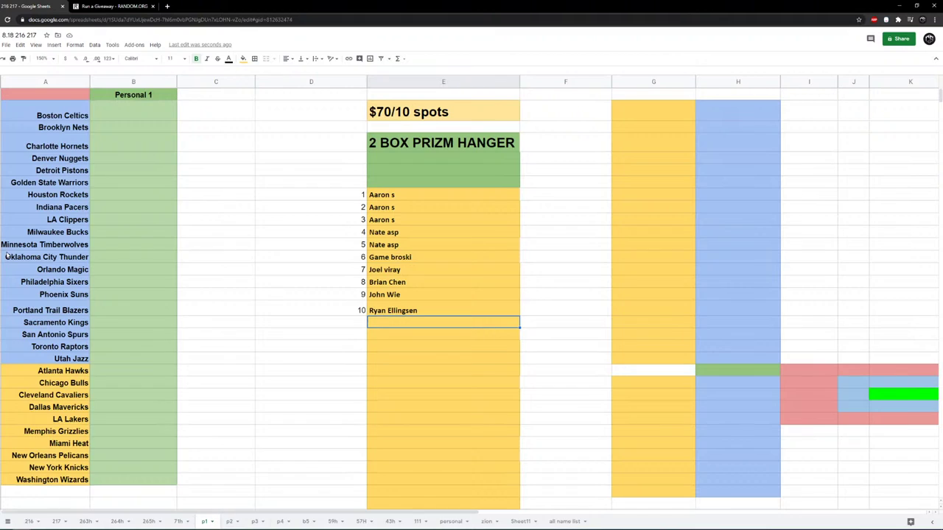
Zoom the p1 sheet in to 200%.
click(544, 360)
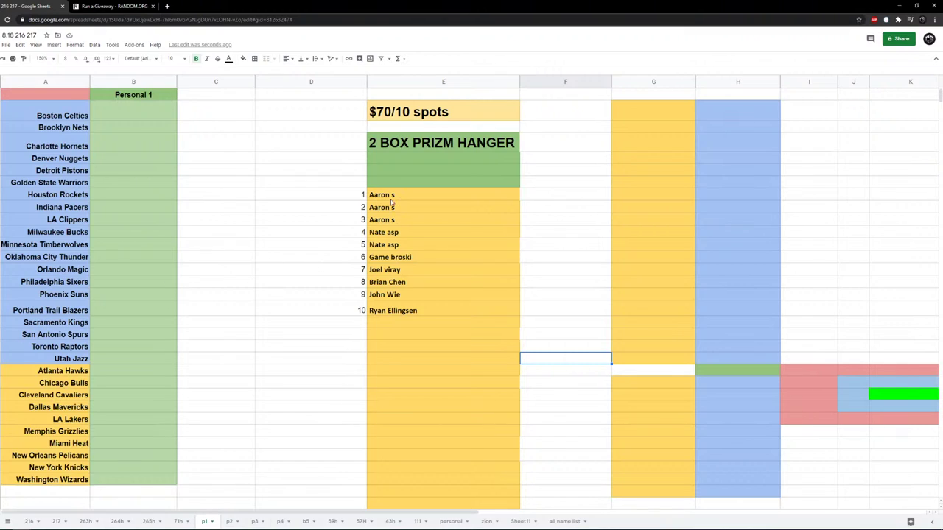
click(53, 60)
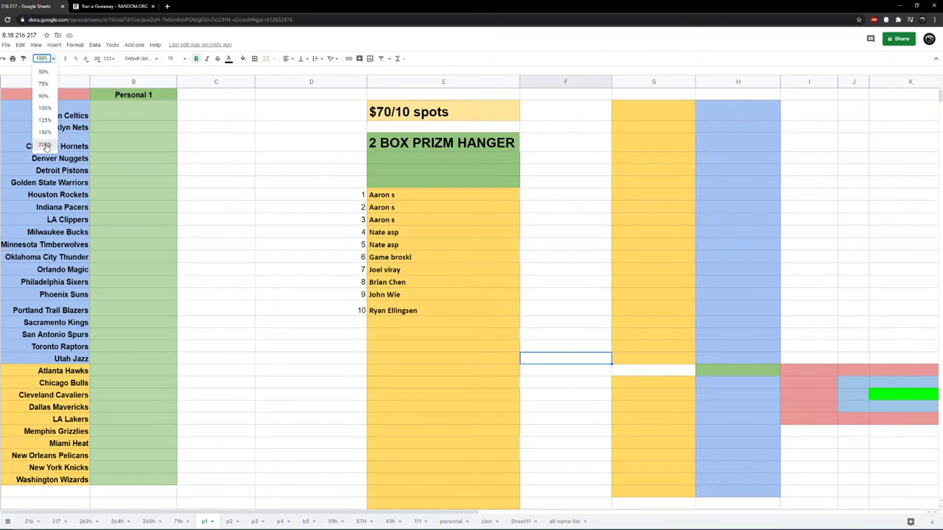
click(45, 145)
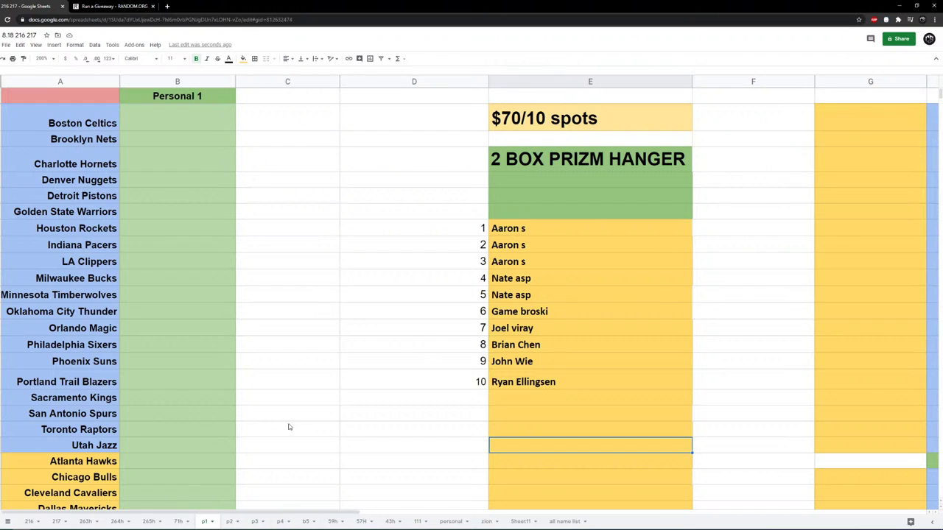
Put a p in column F beside the buyers in spots 8, 3, 2 and 1.
drag(534, 228, 534, 381)
click(325, 462)
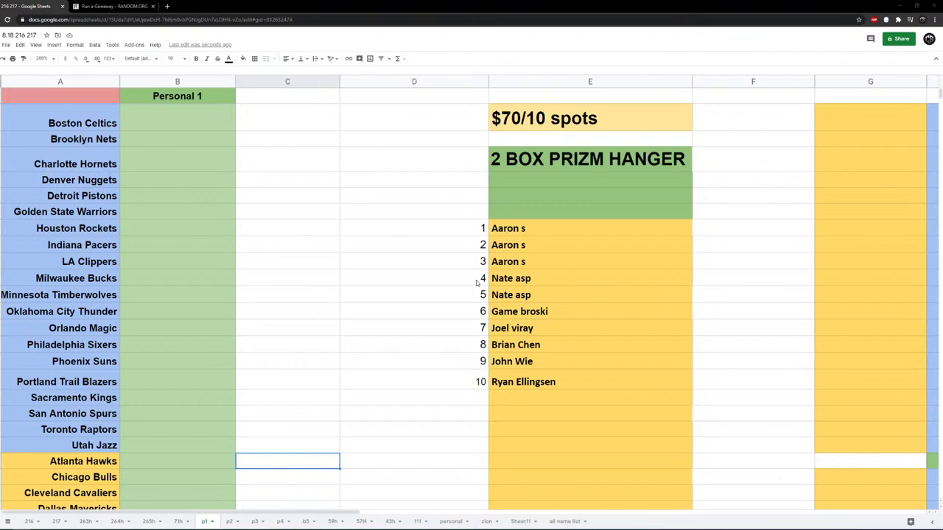
click(713, 360)
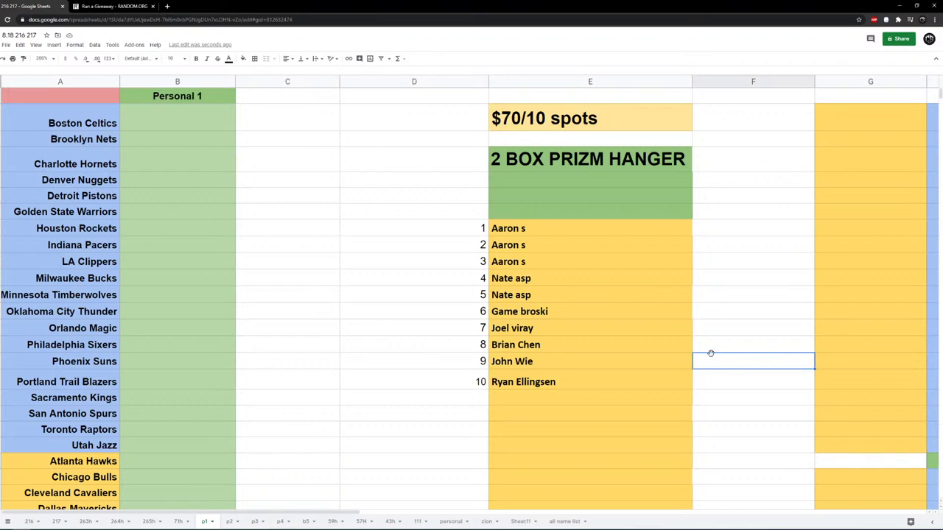
click(732, 343)
text(p)
click(775, 278)
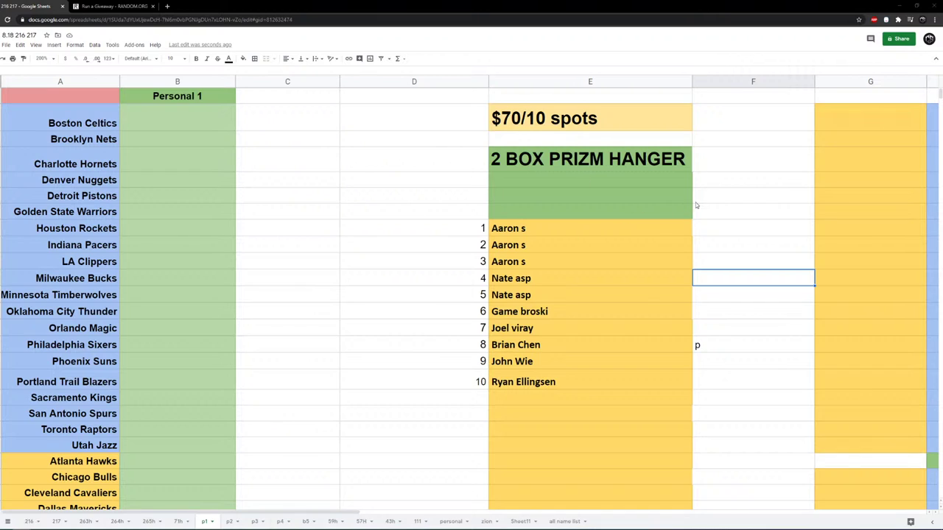
click(700, 262)
text(p)
click(712, 243)
text(p)
click(714, 230)
text(p)
Put a p beside the buyers in spots 4, 5, 6, 9 and 10, leaving spot 7 unmarked.
click(708, 282)
text(p)
click(711, 296)
text(p)
click(713, 325)
key(Up)
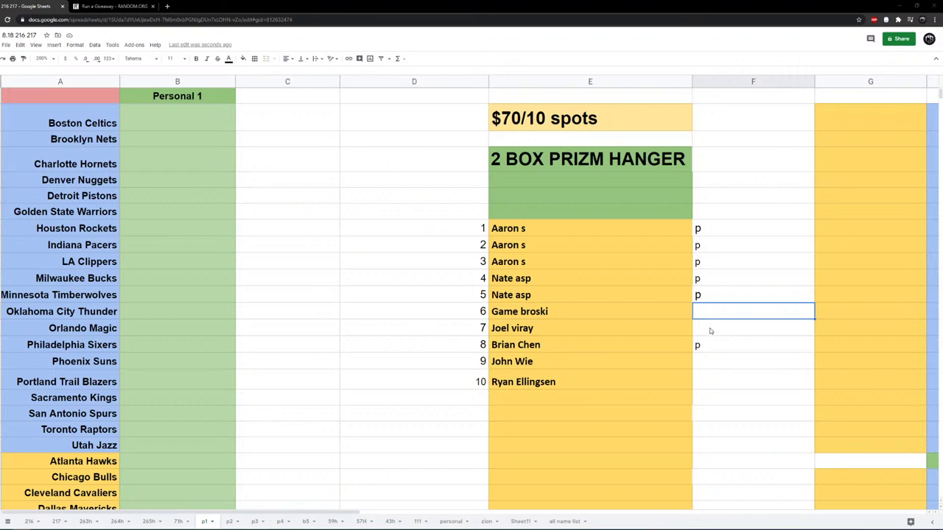
text(p)
click(705, 361)
text(p)
key(Return)
text(p)
key(Return)
click(711, 328)
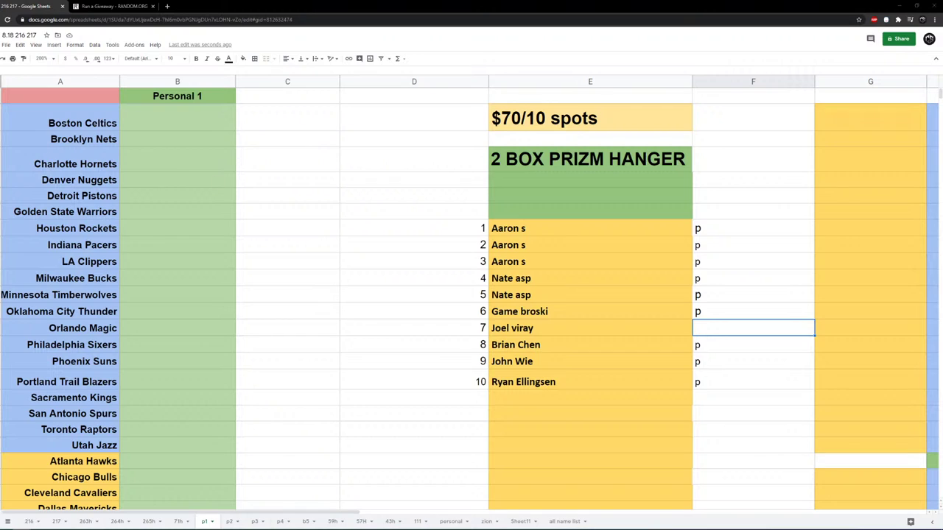
Copy the ten buyer names, zoom to 150%, and paste them directly below the list.
drag(516, 229, 523, 383)
key(ctrl+c)
click(41, 58)
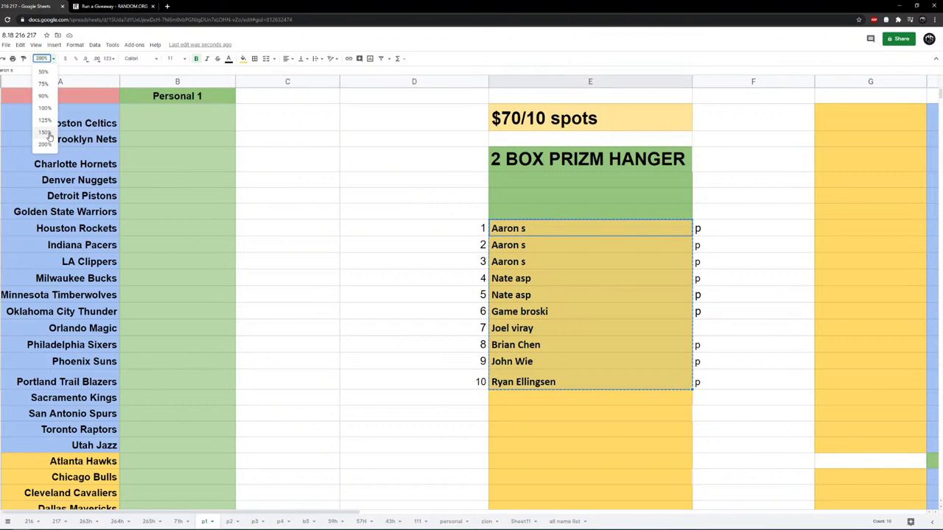
click(44, 132)
click(269, 270)
click(388, 324)
key(ctrl+v)
click(301, 333)
Copy all twenty names in column E.
drag(404, 197, 401, 433)
key(ctrl+c)
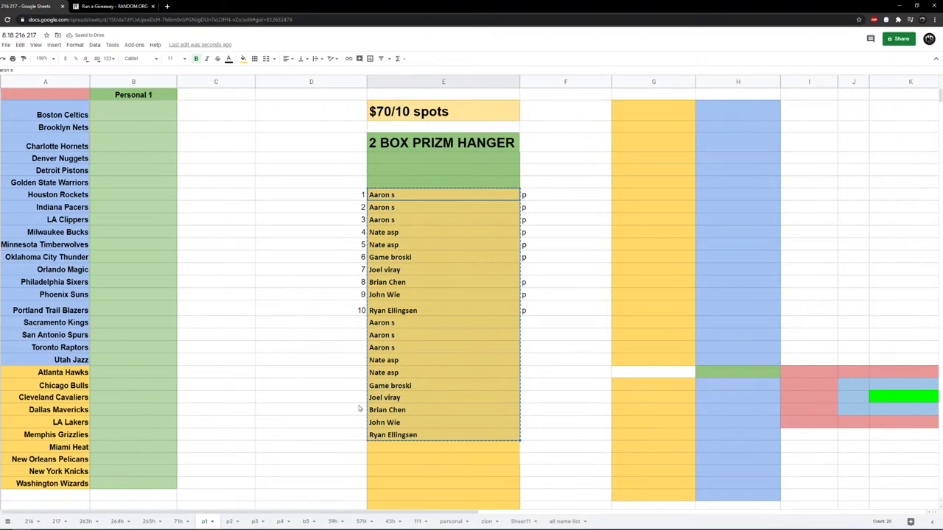
key(ctrl+Tab)
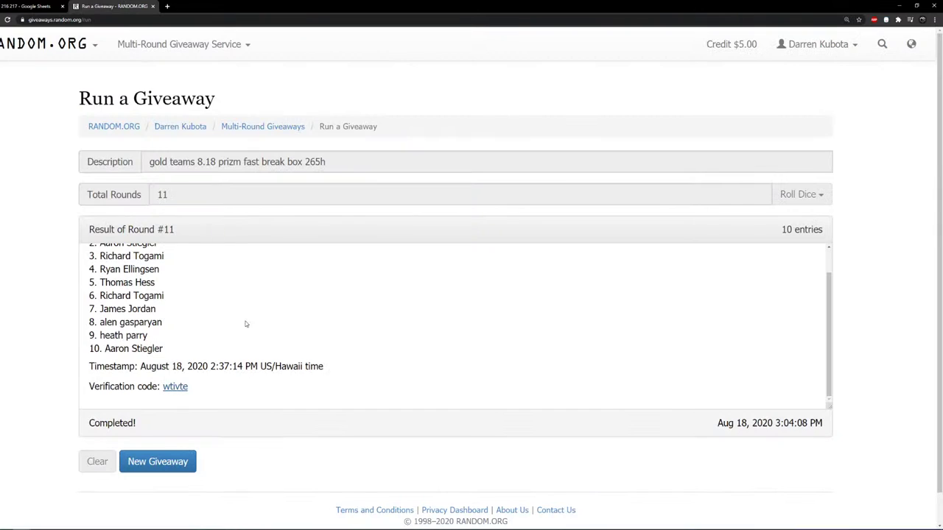
Clear the finished giveaway and paste the twenty copied names as new entries.
click(184, 462)
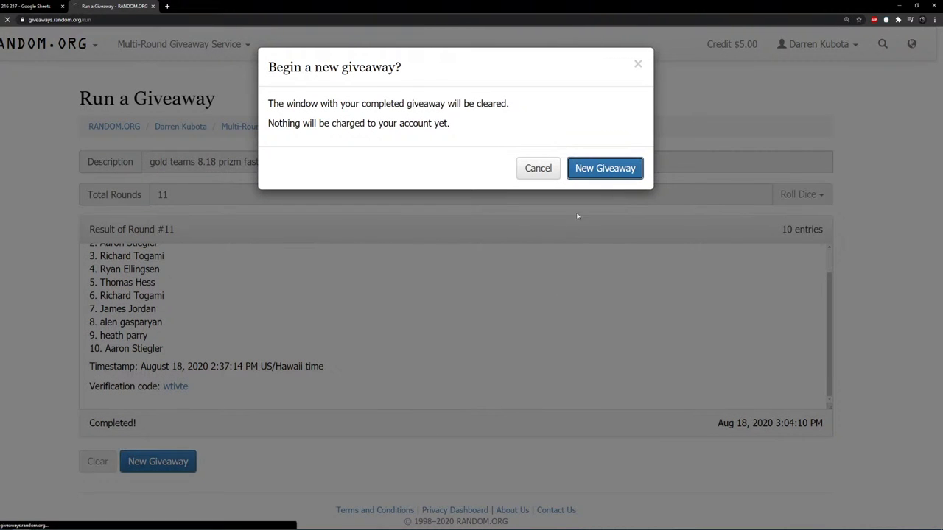
key(Return)
click(225, 290)
key(ctrl+v)
scroll(231, 287, up, 3)
scroll(231, 269, down, 3)
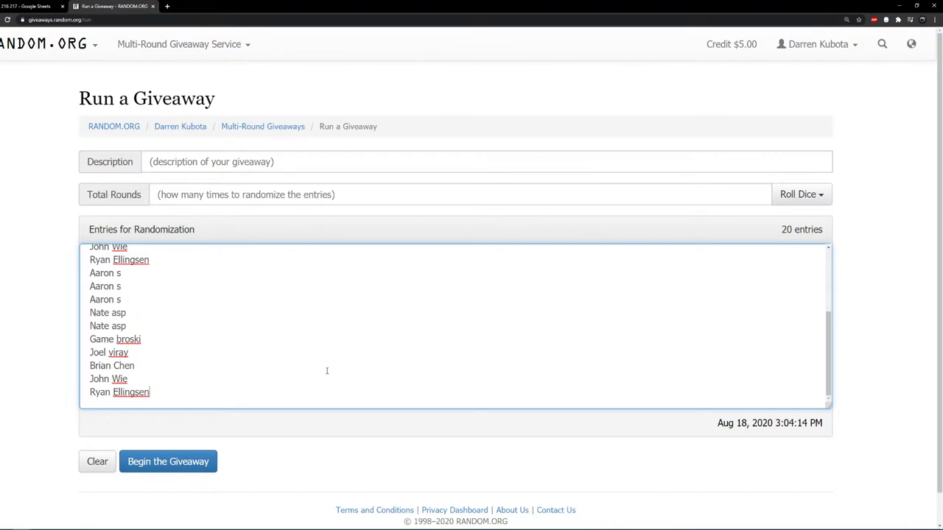
scroll(327, 371, up, 3)
Enter the description 'blue teams p1 8.18 primzz hanger2x' and fix the misspelled primzz.
click(470, 158)
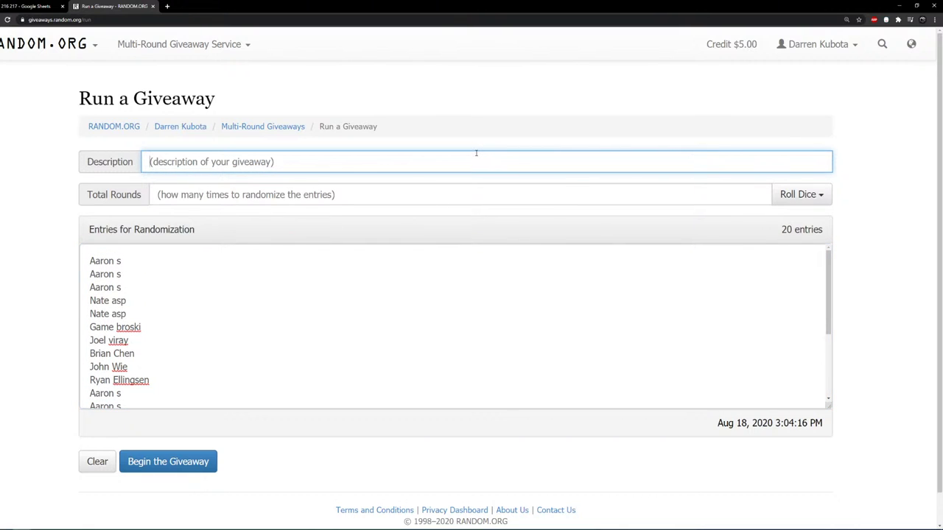
text(bllapc loarr)
key(ctrl+a)
text(bvl)
key(ctrl+a)
text(blue teams )
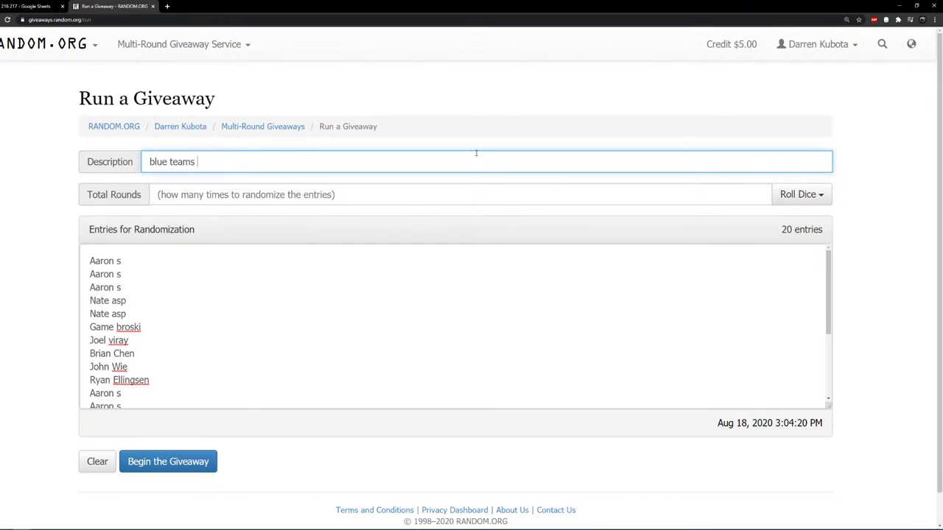
text(p1 8.18 primzz hanger2x)
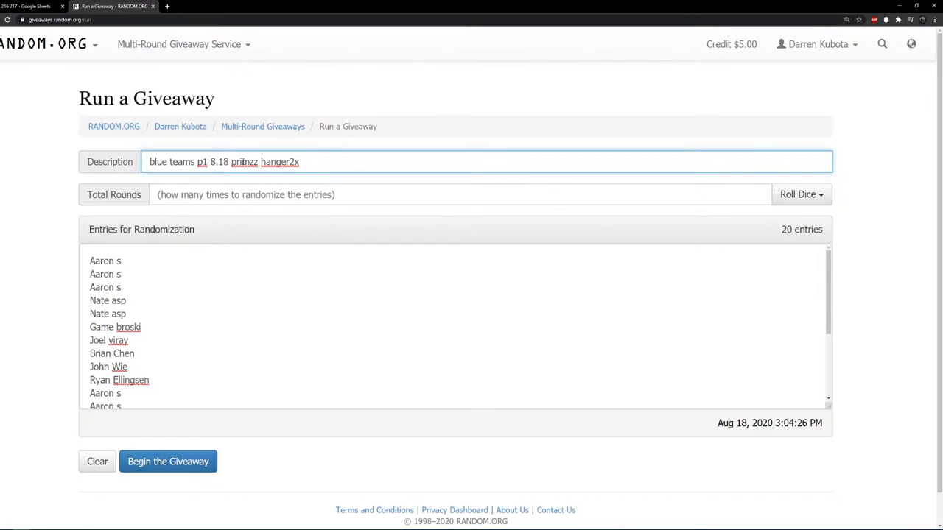
click(257, 162)
key(BackSpace)
key(BackSpace)
key(BackSpace)
text(zm)
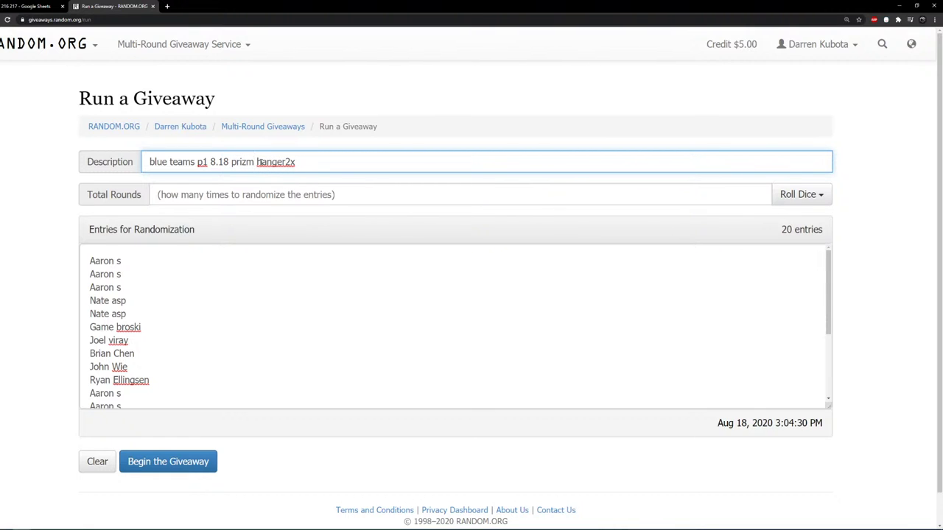
Roll two dice for the round count, start the giveaway, and run all seven rounds.
click(799, 195)
click(778, 220)
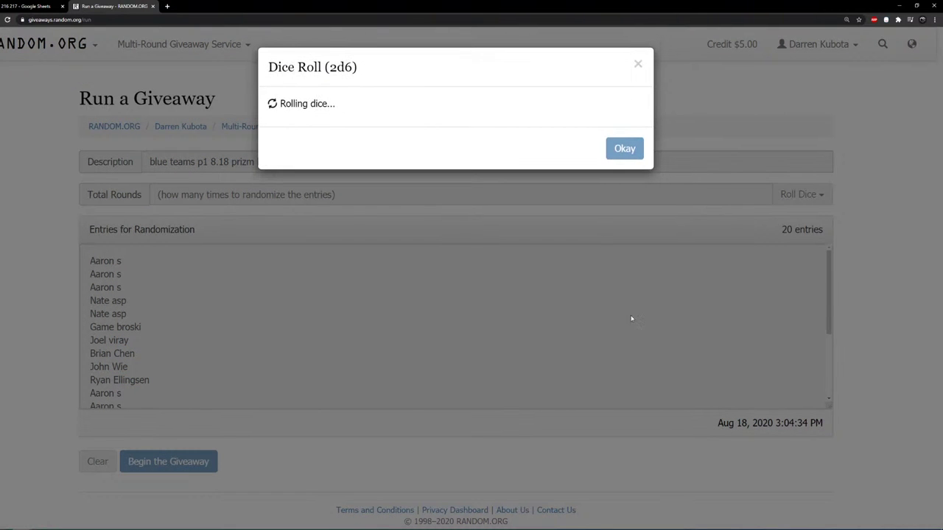
key(Return)
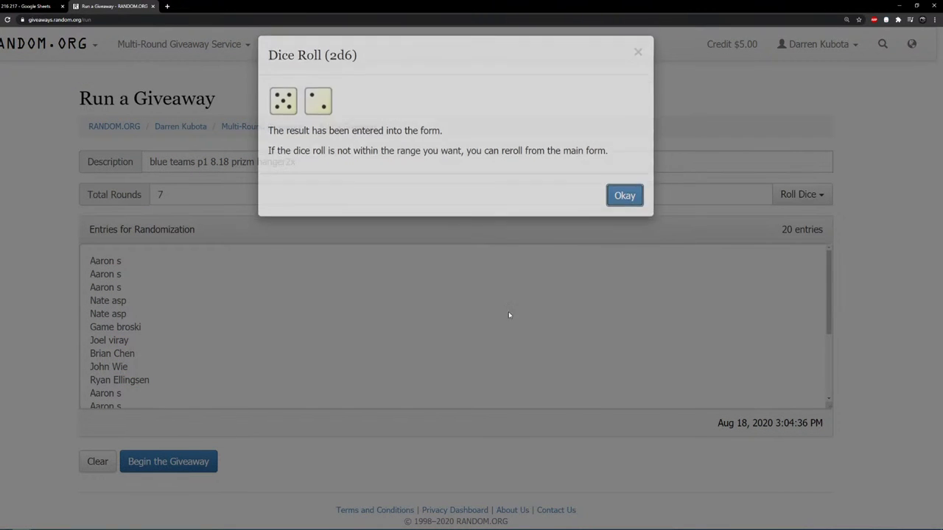
key(Return)
click(622, 203)
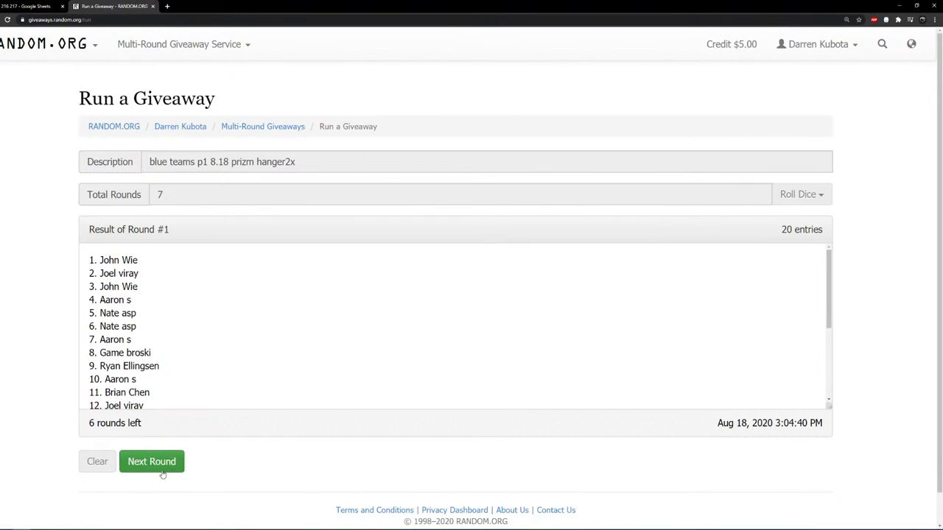
click(160, 464)
click(159, 461)
click(164, 460)
click(164, 461)
click(168, 460)
click(168, 460)
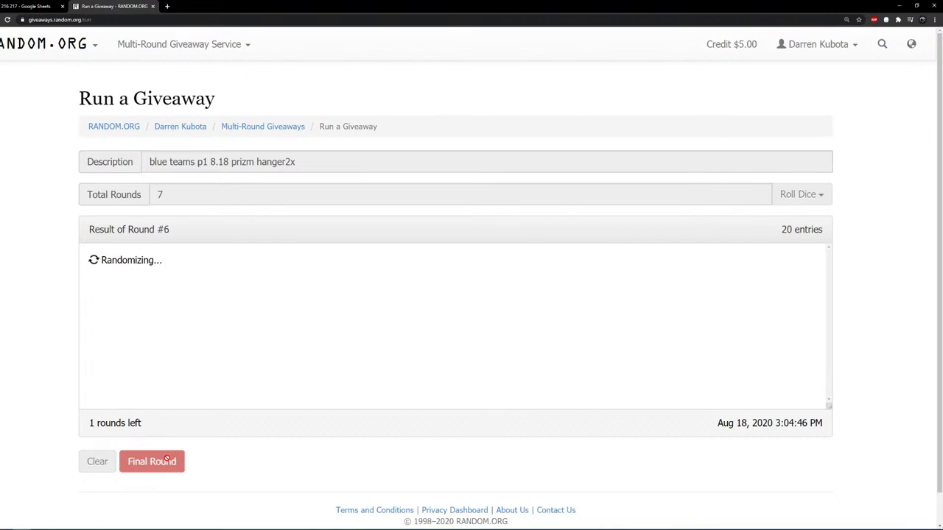
click(168, 459)
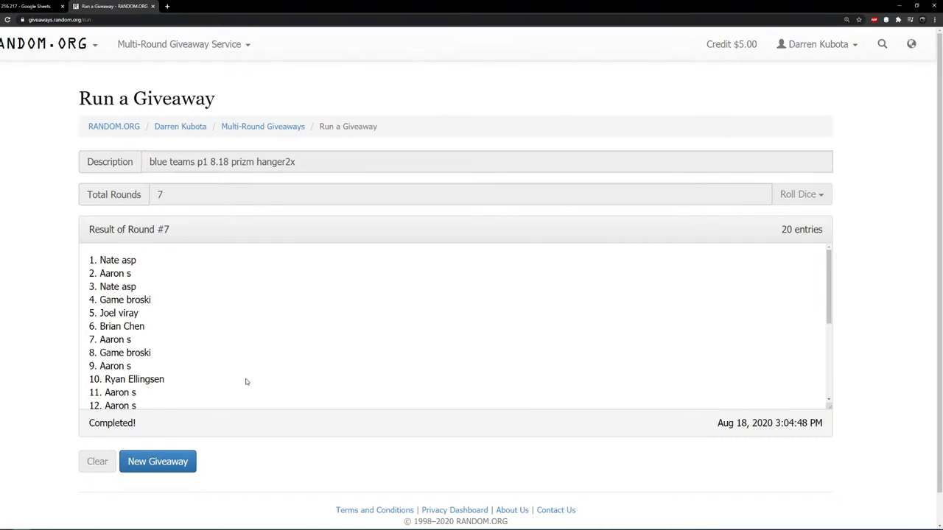
Open the verification page and copy the Round #7 final order to the clipboard.
scroll(248, 376, down, 3)
click(176, 398)
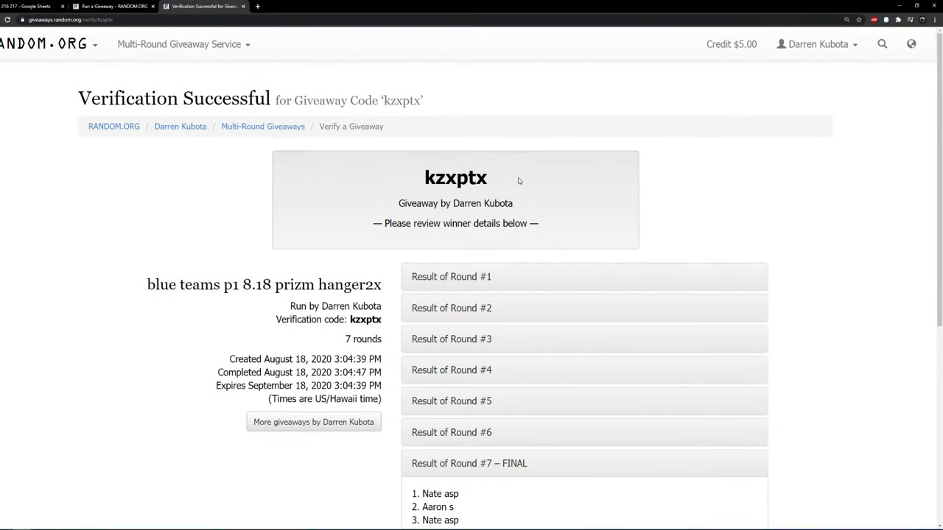
drag(518, 181, 461, 194)
scroll(564, 396, down, 5)
click(732, 431)
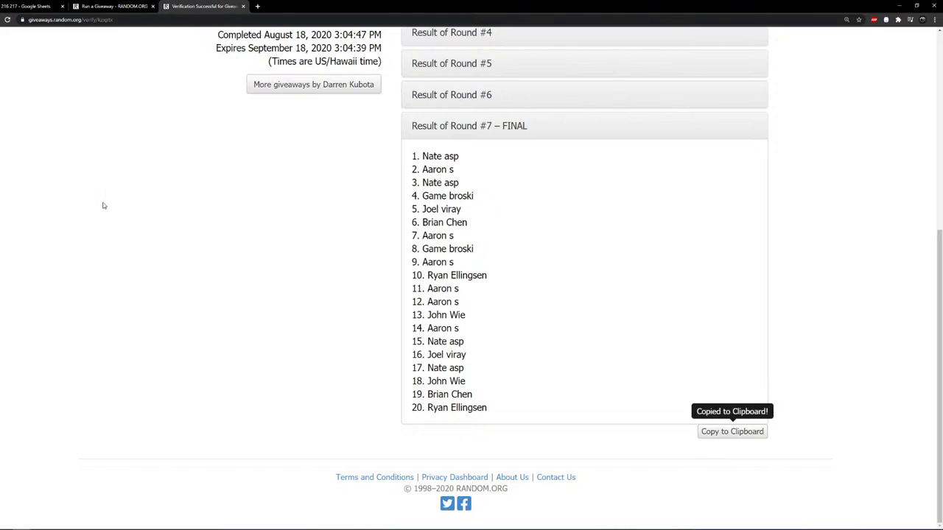
click(29, 6)
click(155, 113)
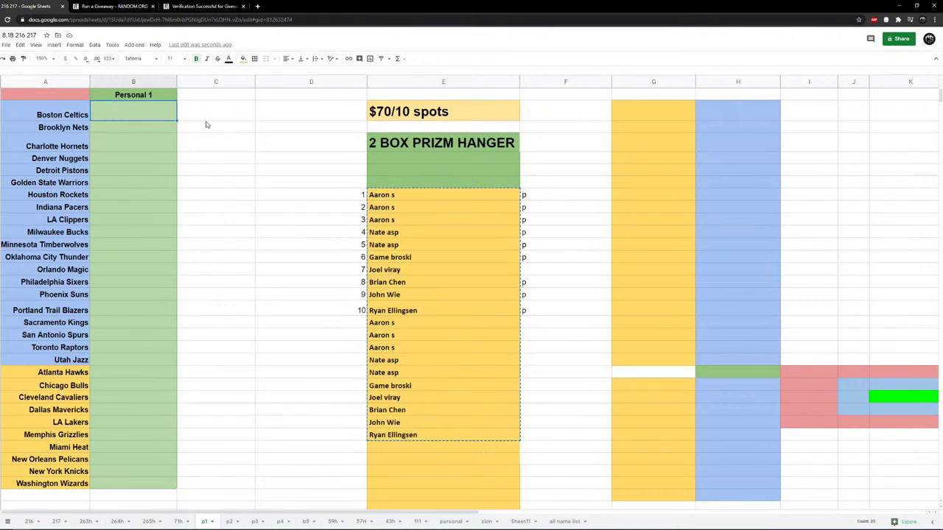
Paste the drawn order into Personal 1 from Boston Celtics down, then copy buyer names E1–E10.
key(ctrl+v)
click(305, 211)
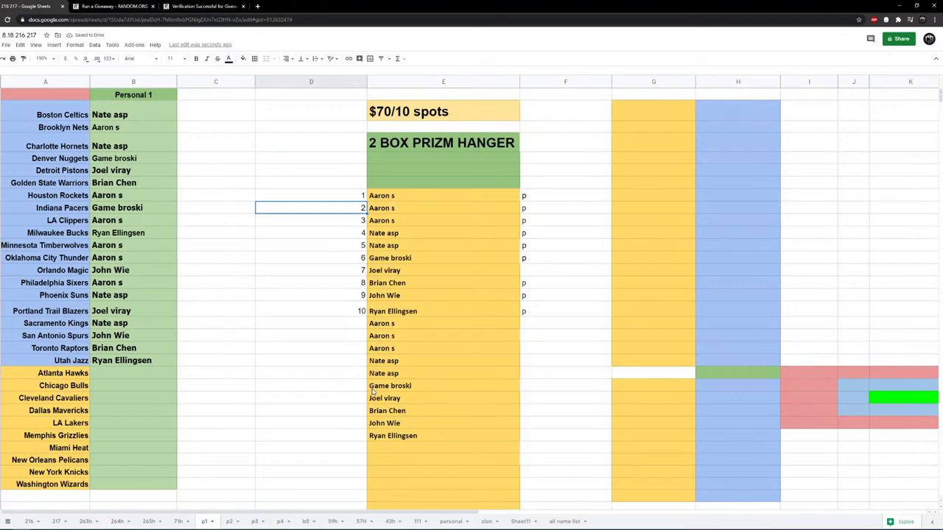
drag(409, 194, 402, 310)
key(ctrl+c)
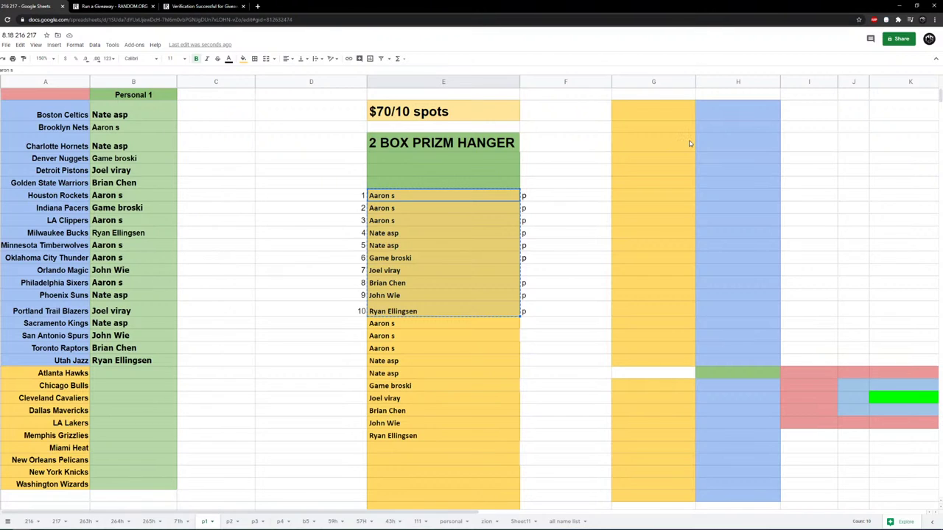
Start a new RANDOM.ORG giveaway, clearing the completed one, and paste the ten buyer names as entries.
click(110, 6)
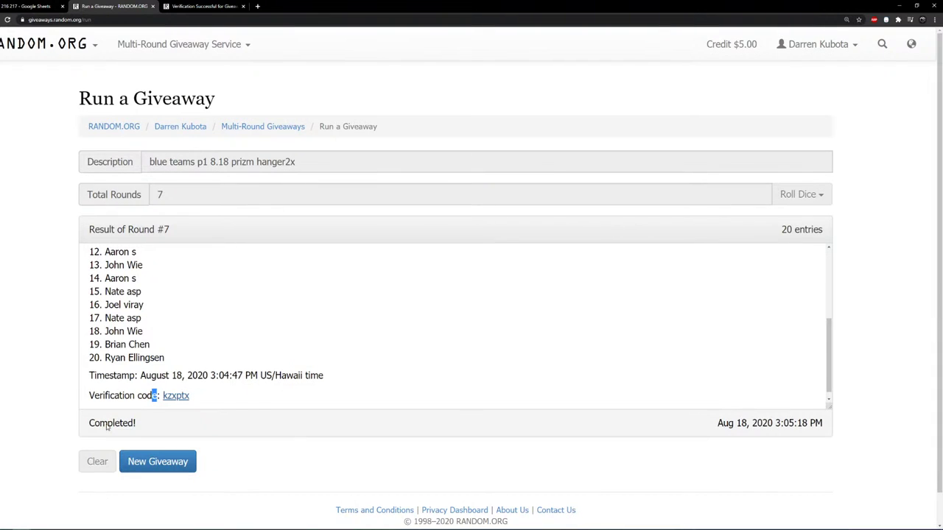
click(130, 461)
click(597, 170)
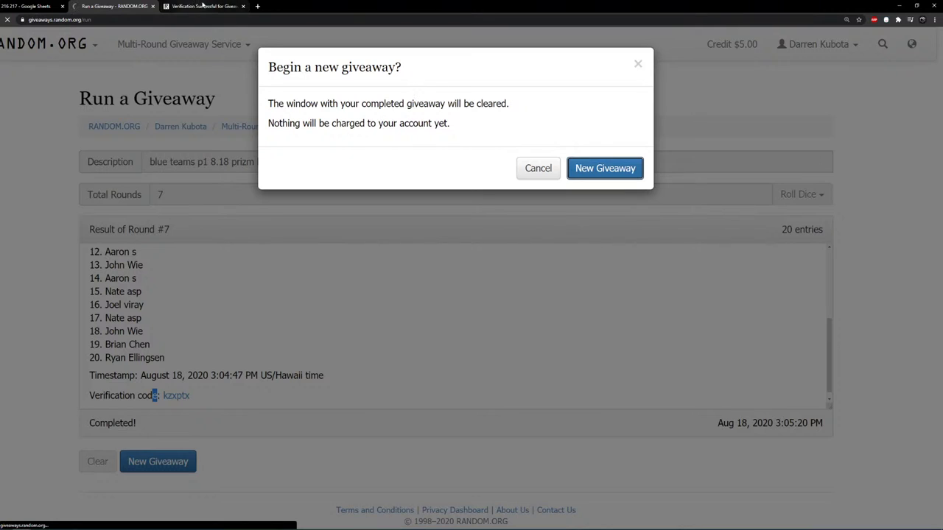
middle_click(198, 3)
key(ctrl+v)
Enter the giveaway description 'gold teams p1 8.18 prizm hanger 2x'.
click(220, 157)
text(gol)
key(BackSpace)
text(ld teams p1 )
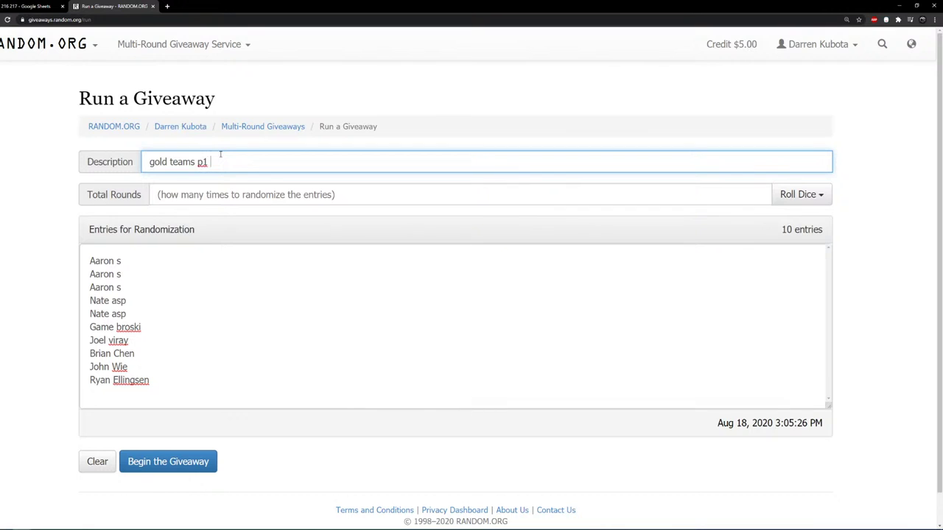
text(8.18 primz hanger b)
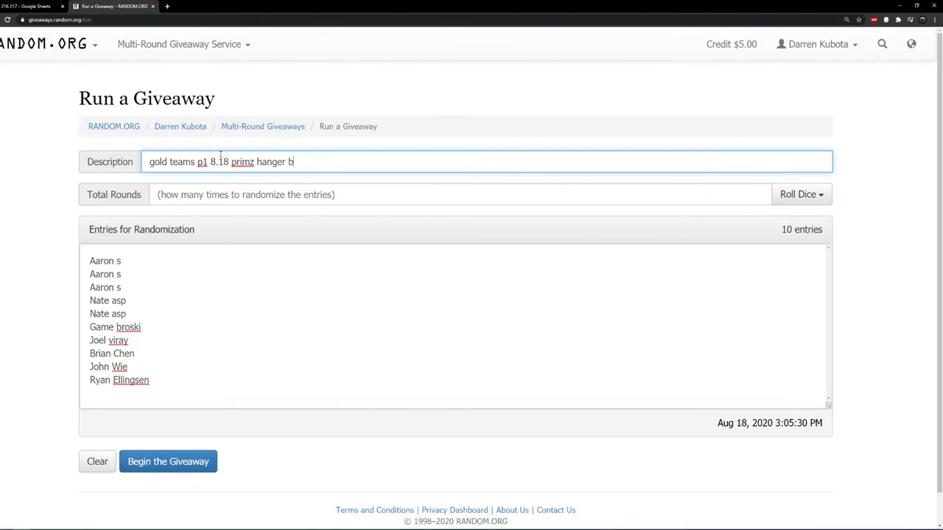
key(BackSpace)
key(BackSpace)
key(BackSpace)
key(BackSpace)
key(BackSpace)
key(BackSpace)
key(BackSpace)
key(BackSpace)
text(zm hanger 2x)
Roll 2d6 until the round count is 10, then begin the giveaway.
click(783, 197)
click(767, 216)
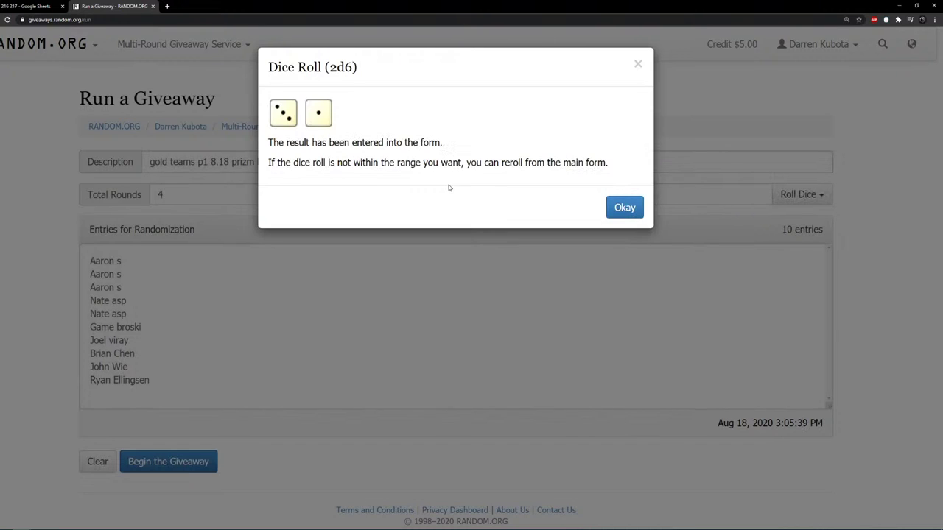
click(625, 207)
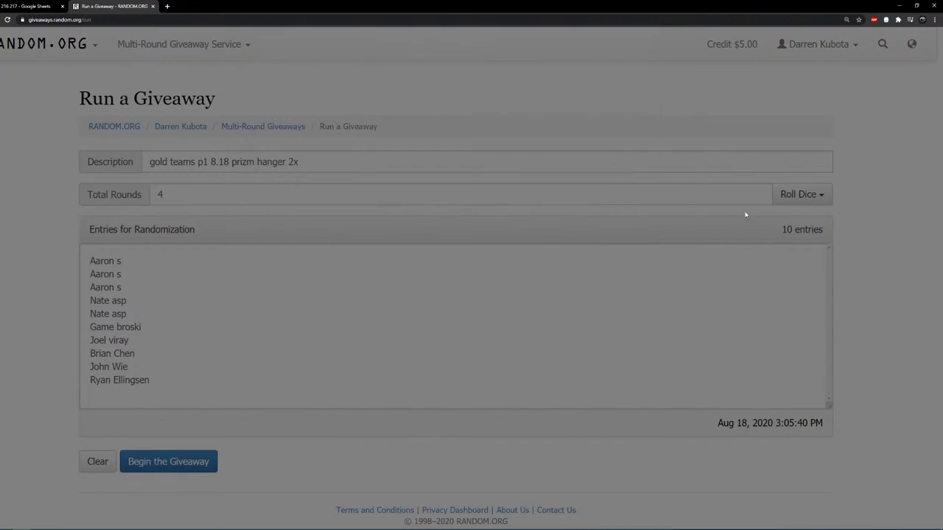
click(800, 195)
click(770, 219)
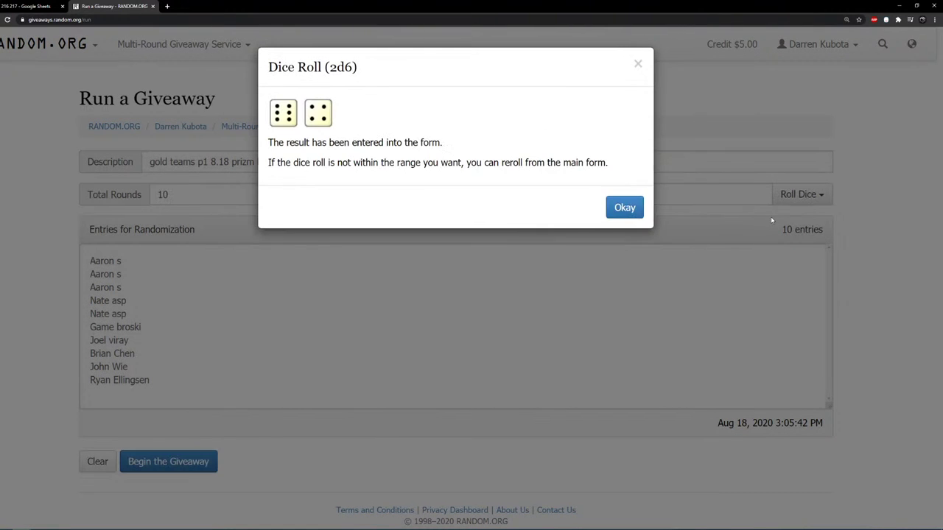
click(624, 207)
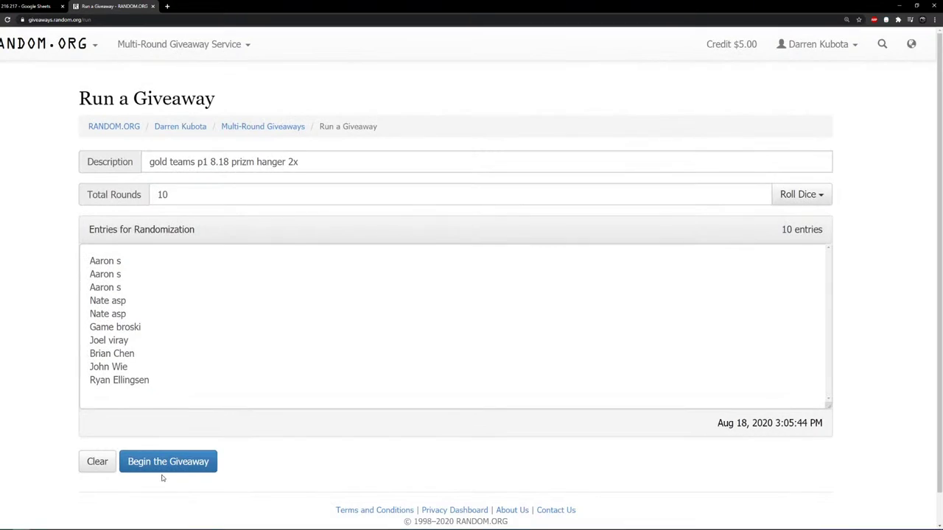
click(166, 464)
click(595, 215)
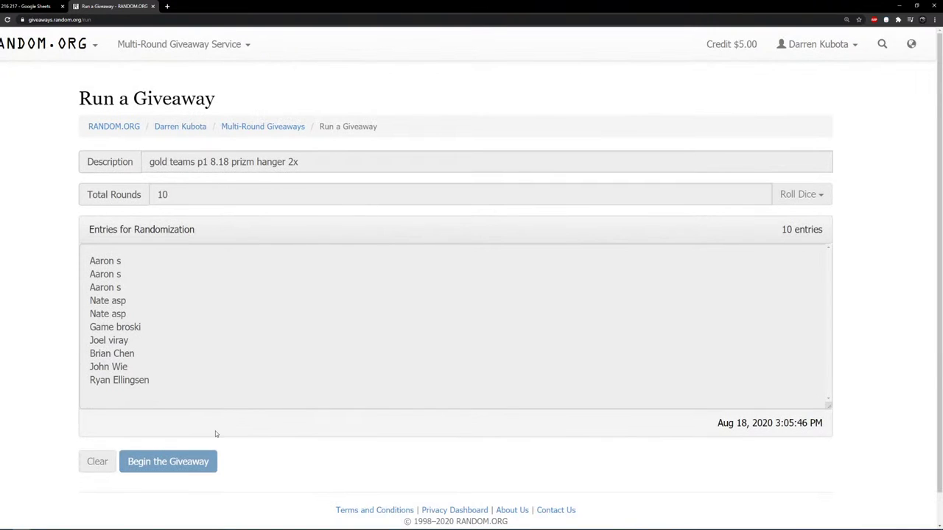
Advance the giveaway through all ten rounds to the final result.
click(133, 464)
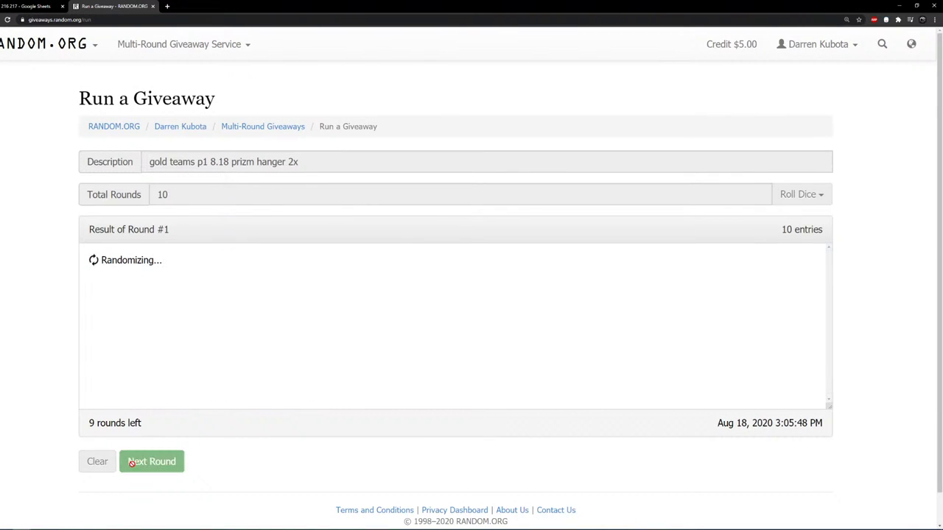
click(133, 463)
click(133, 462)
click(136, 459)
click(134, 458)
click(127, 457)
click(126, 457)
click(126, 457)
click(125, 456)
click(127, 457)
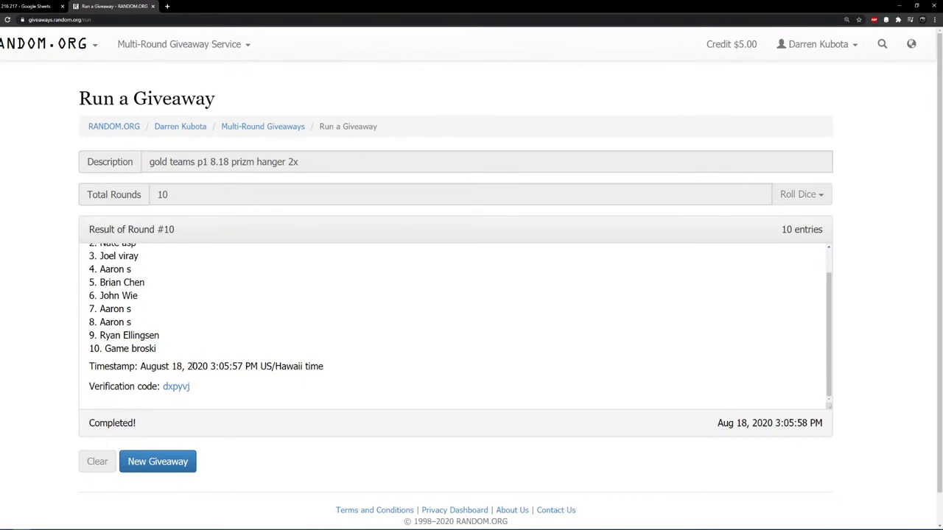
Copy the final round's name order from the giveaway's verification page.
click(177, 388)
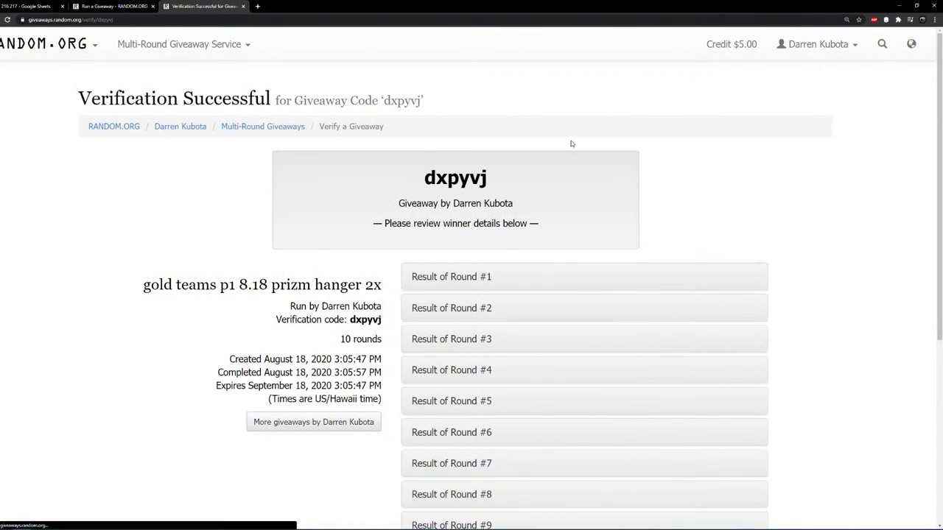
scroll(690, 393, down, 4)
click(732, 432)
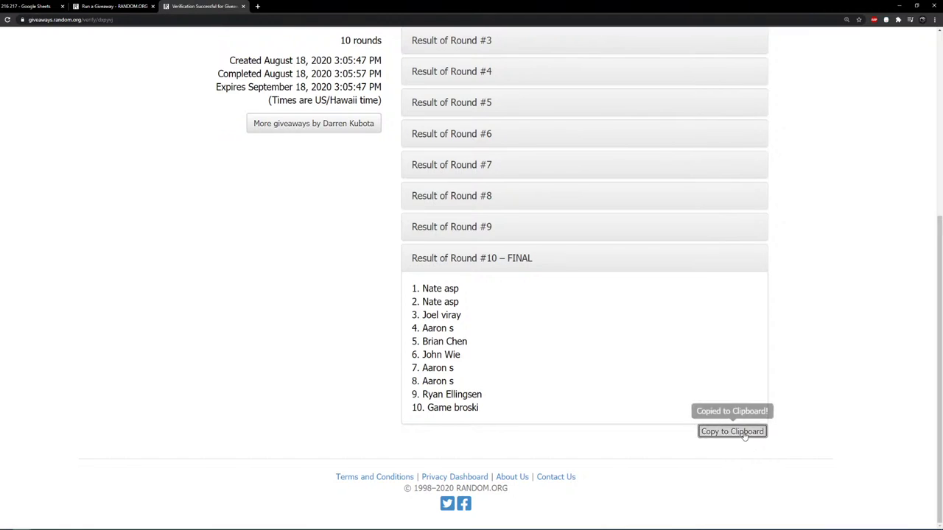
key(ctrl+1)
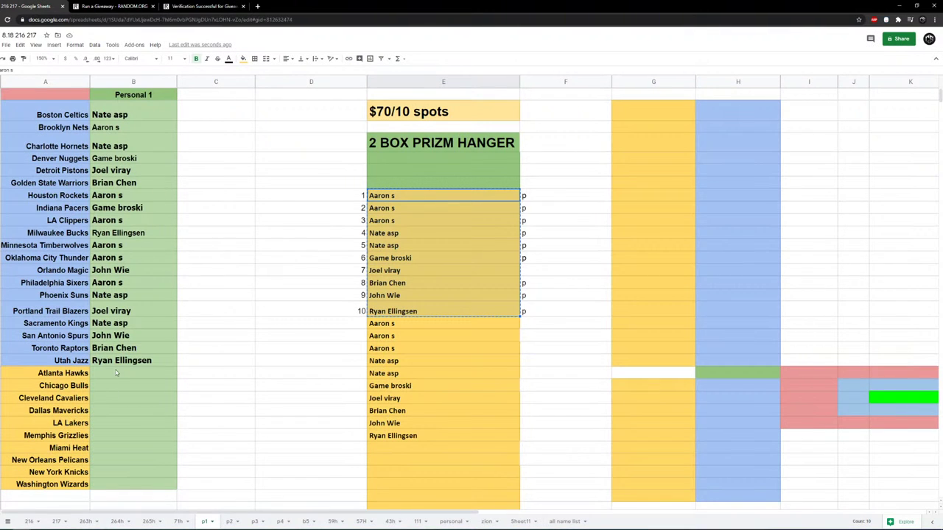
Paste the gold giveaway's ten names into Personal 1 starting at the Atlanta Hawks row.
click(114, 373)
key(ctrl+v)
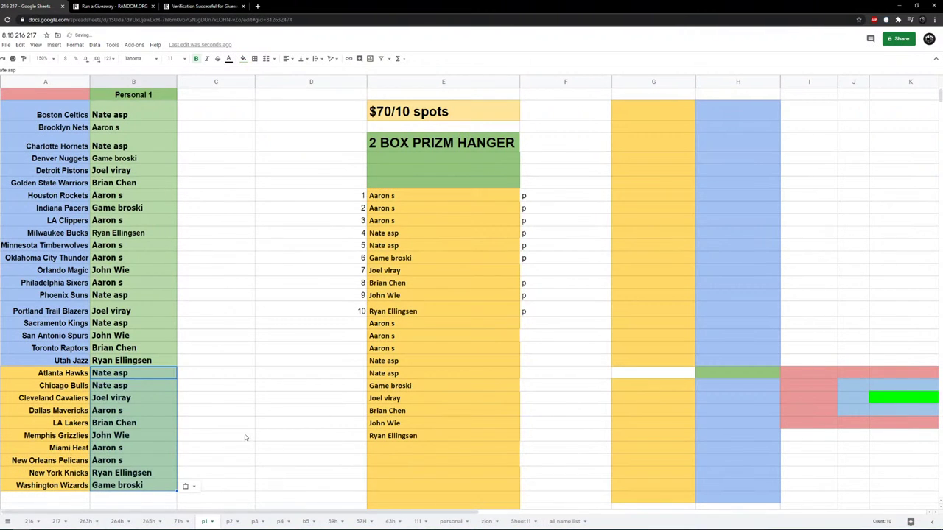
click(277, 435)
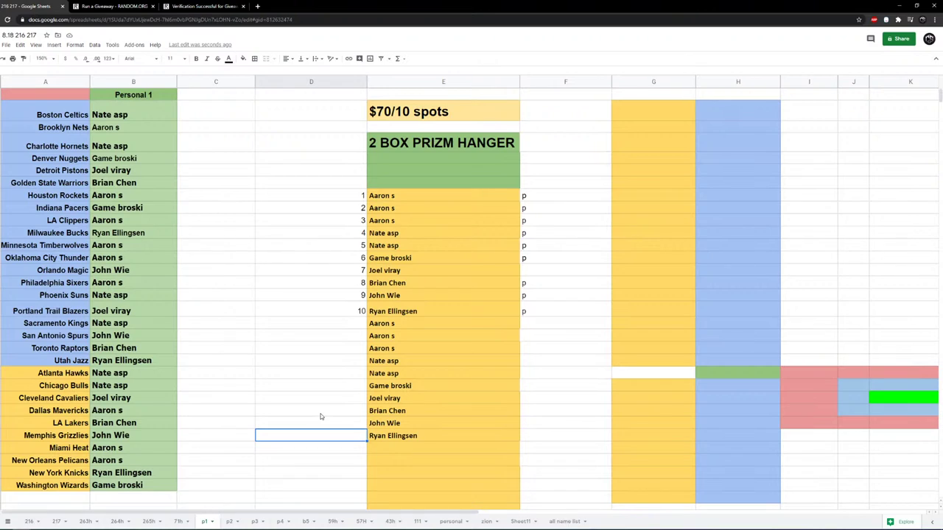
Select several other cells around the break sheet after the paste.
click(531, 313)
key(Right)
click(632, 372)
click(617, 423)
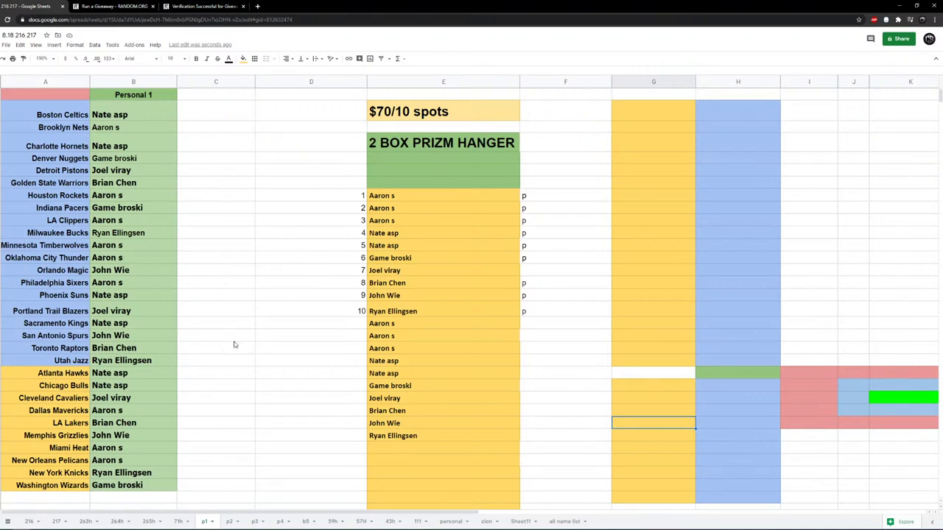
click(108, 414)
click(228, 398)
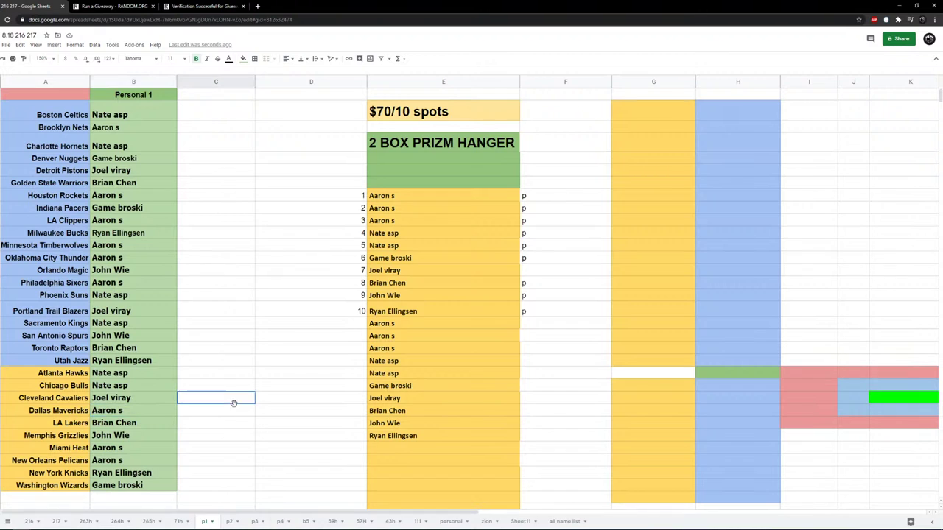
click(277, 400)
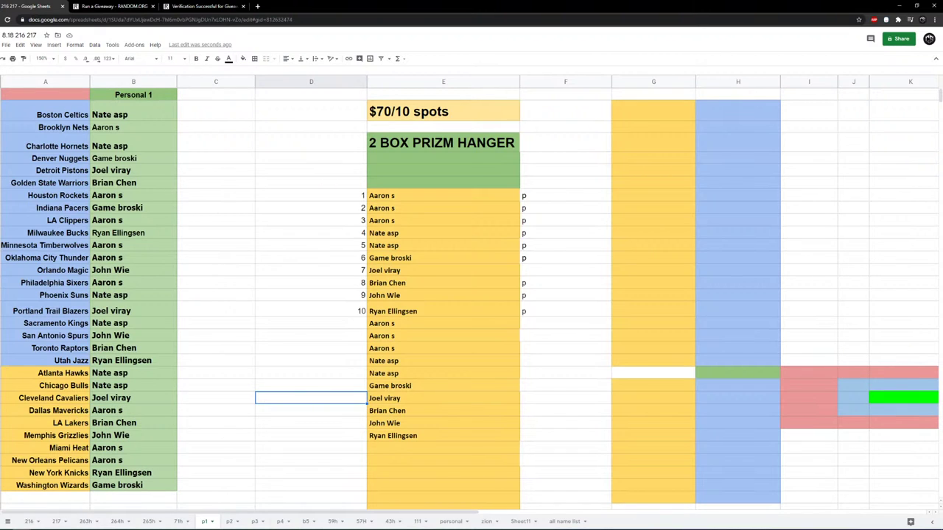
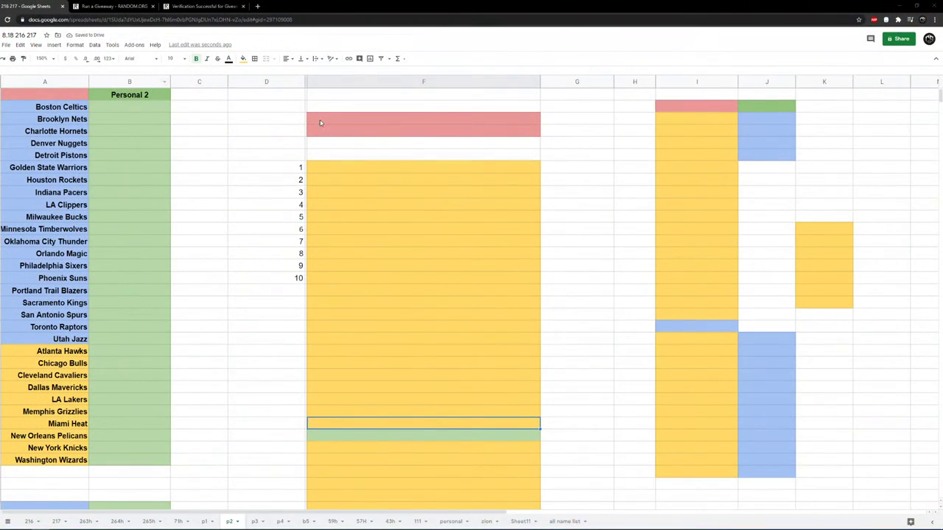
Bring up the p2 break sheet and start editing the red title cell in column F.
double_click(356, 121)
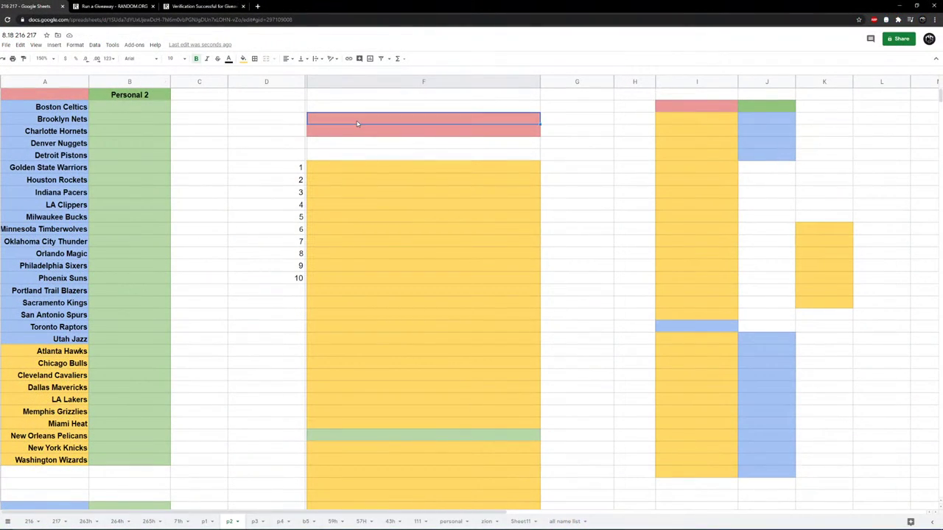
Title the red header '1 PACK BREAK' and enter '$5/spot' in the cell below it.
text(1 PACK BREAK)
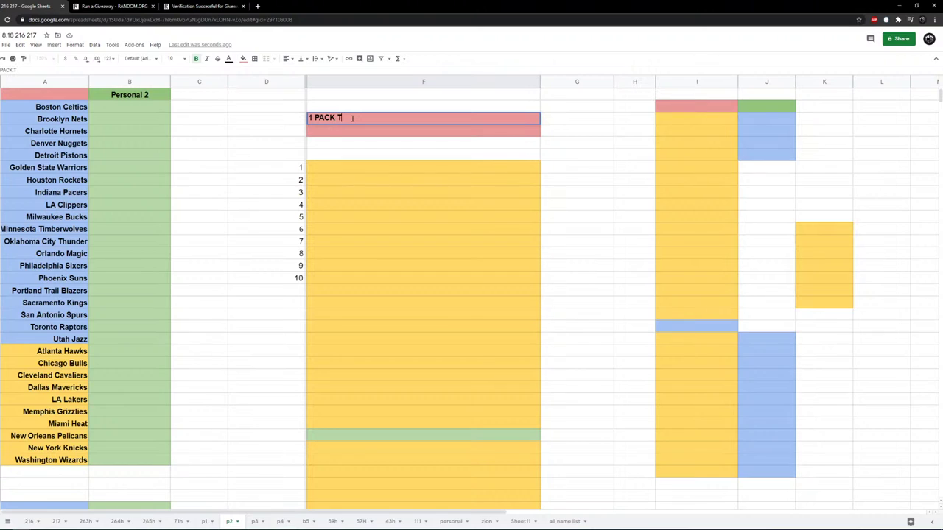
key(Return)
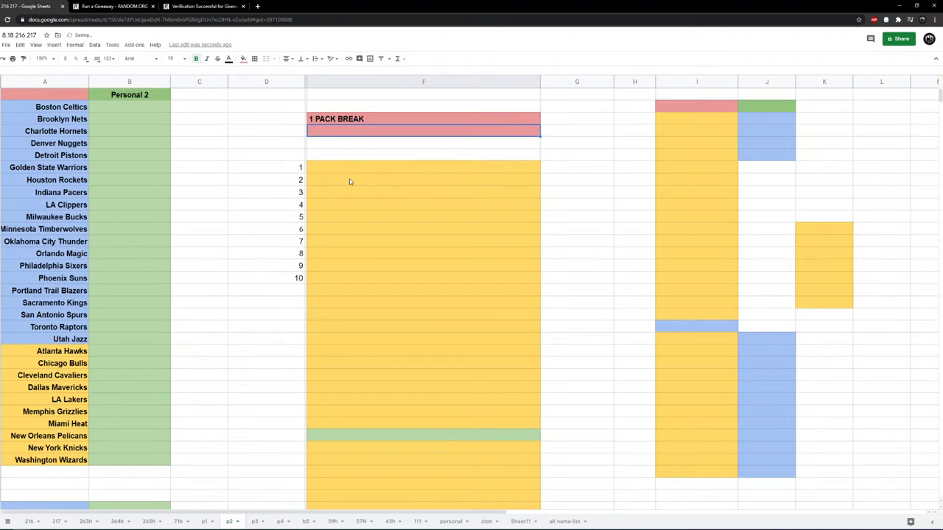
click(348, 170)
click(381, 133)
text($/)
key(Left)
text(5)
key(Right)
text(spot)
key(Return)
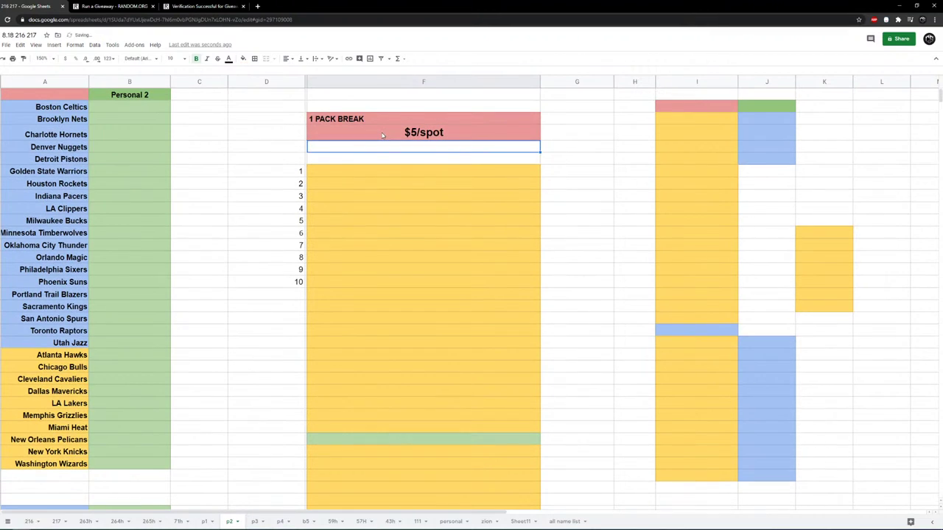
Enter the first two buyers' names beside slots 1 and 2.
click(348, 174)
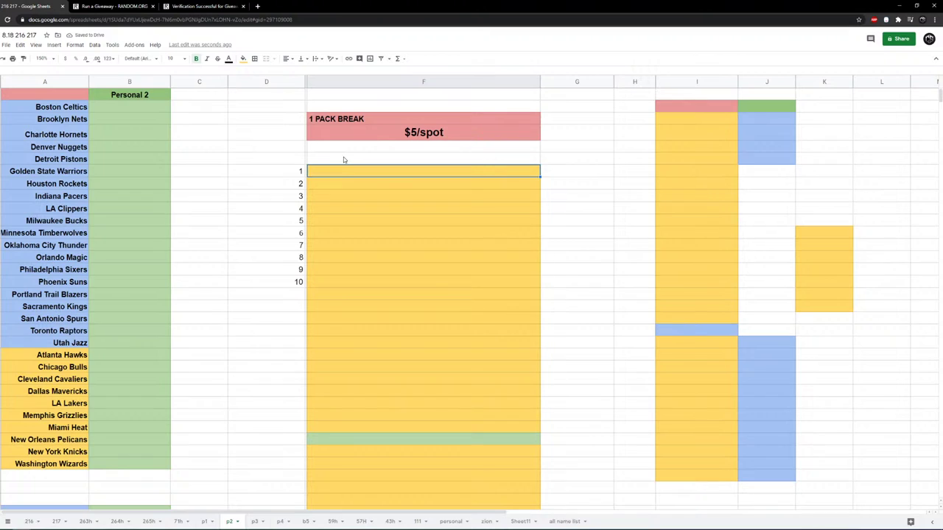
text(Bruno)
key(Return)
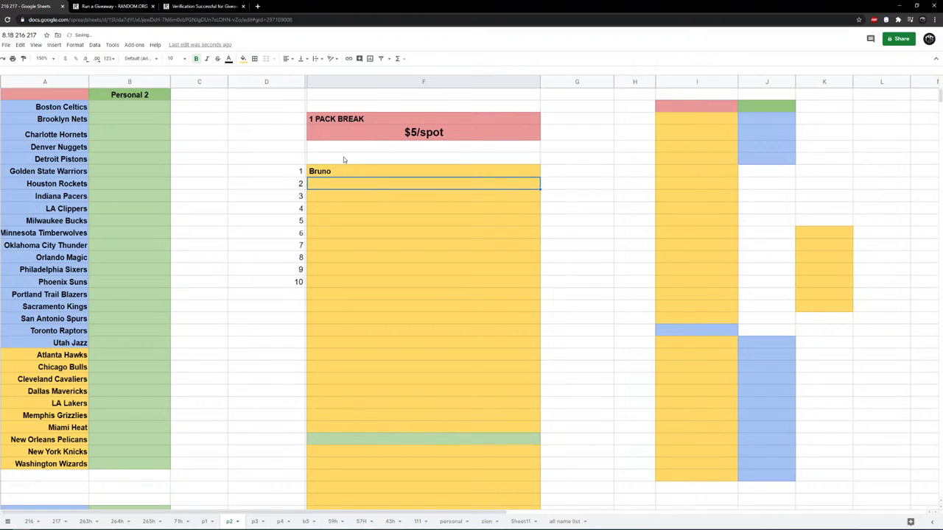
text(Aaron S)
key(Return)
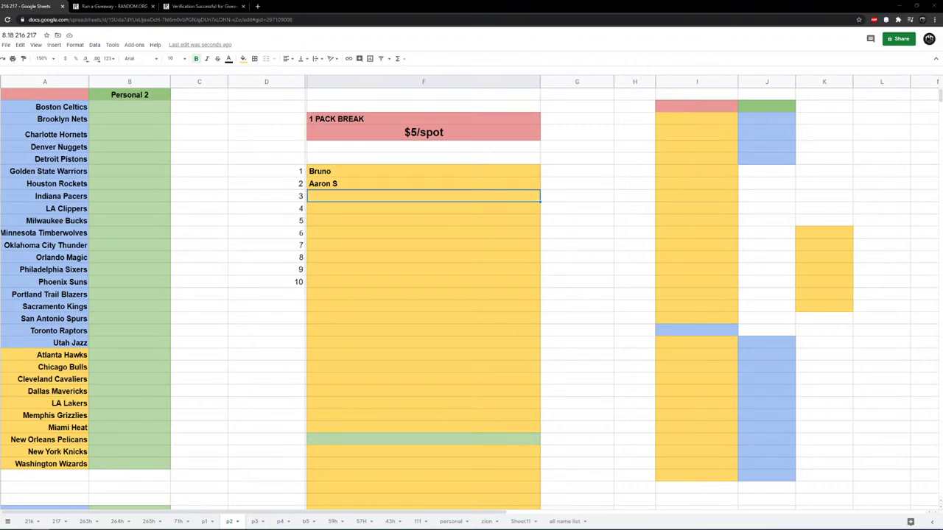
click(206, 523)
Duplicate the p1 sheet and clear the copied slot names, p marks and column B owners.
click(212, 521)
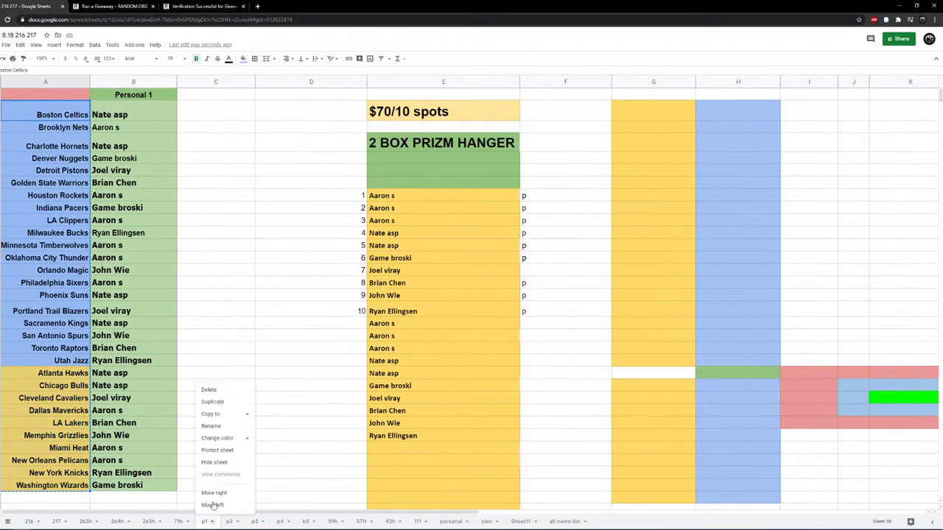
click(231, 408)
click(288, 474)
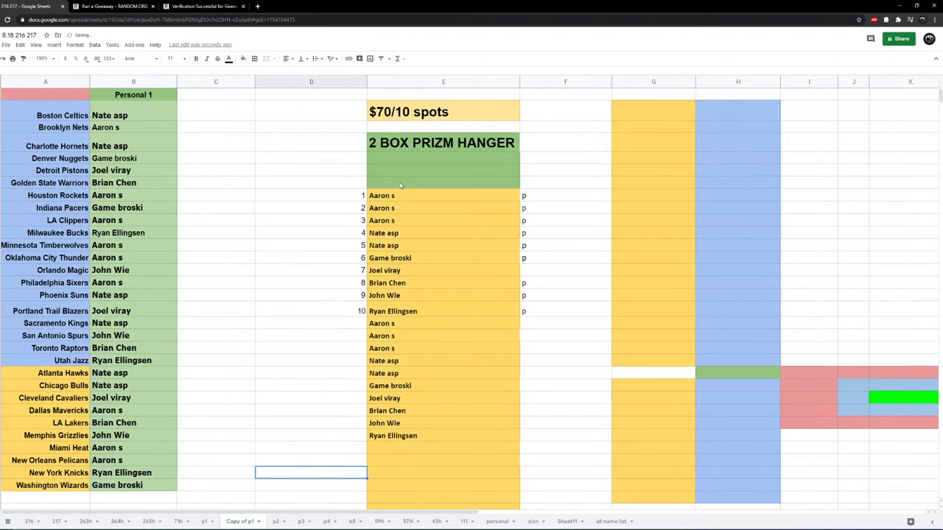
drag(400, 201, 574, 436)
key(Delete)
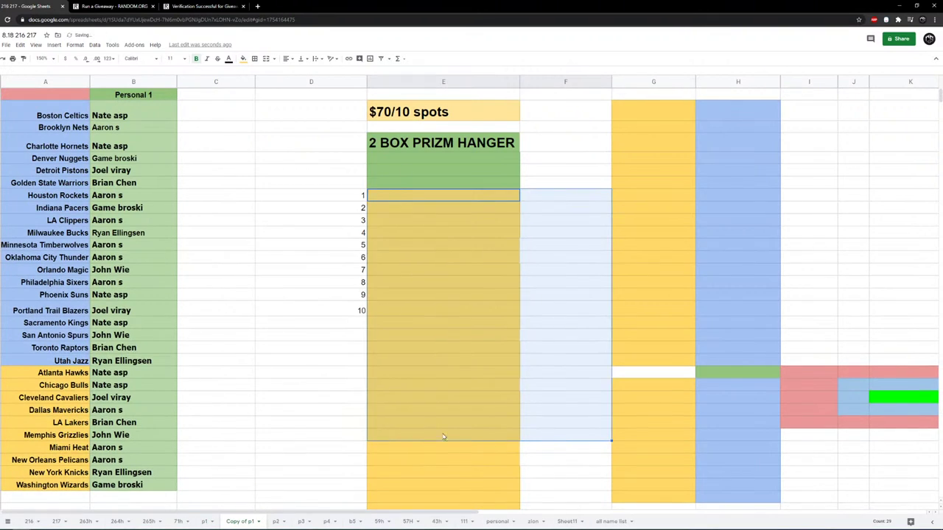
drag(129, 120, 136, 488)
key(Delete)
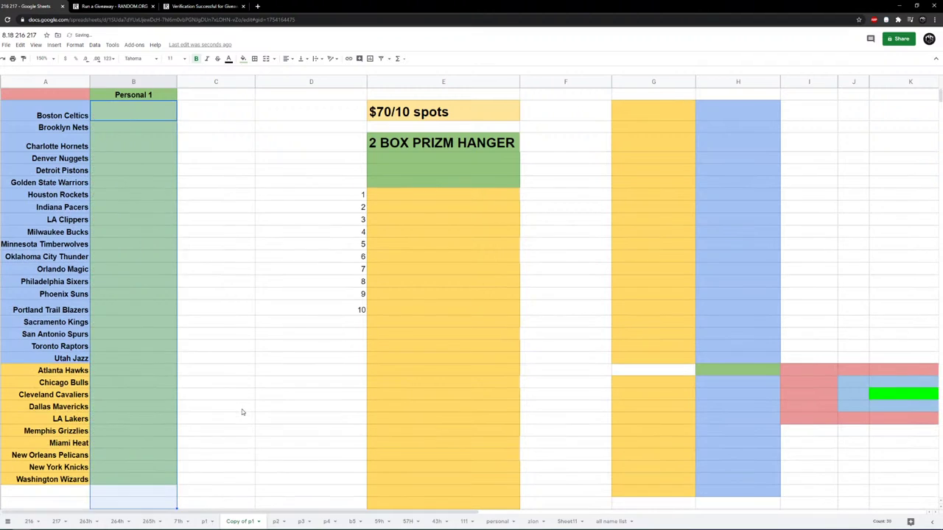
Change the copy's owner header from Personal 1 to Personal 2.
click(242, 409)
double_click(162, 96)
key(BackSpace)
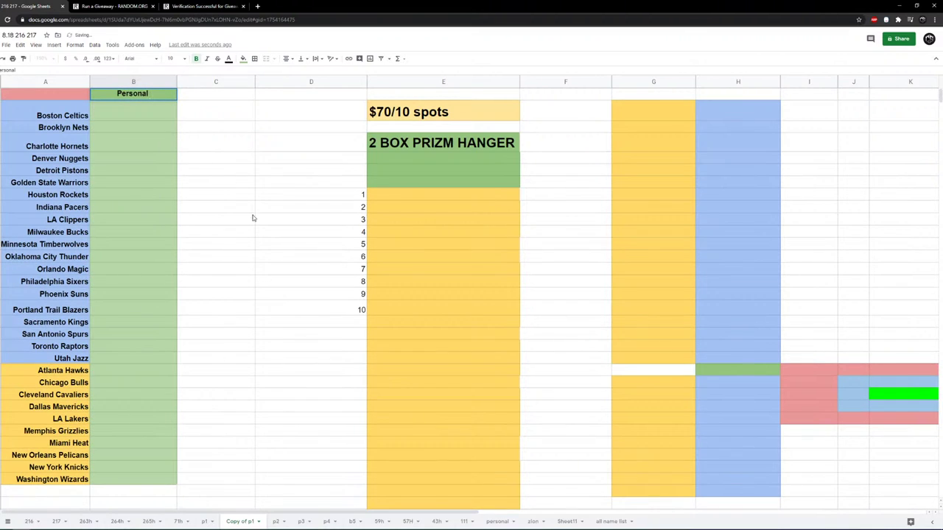
text(2)
click(273, 232)
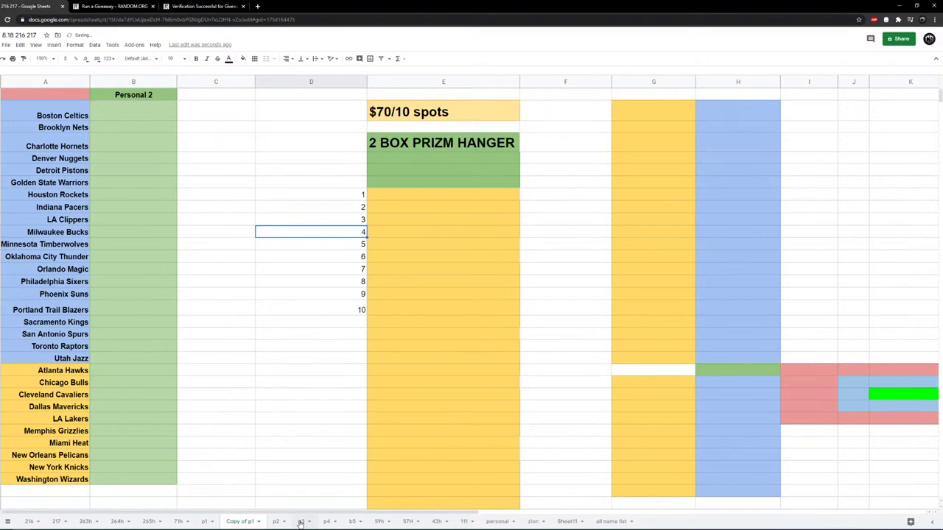
Delete the old p2 sheet and rename the copy to p2.
click(286, 522)
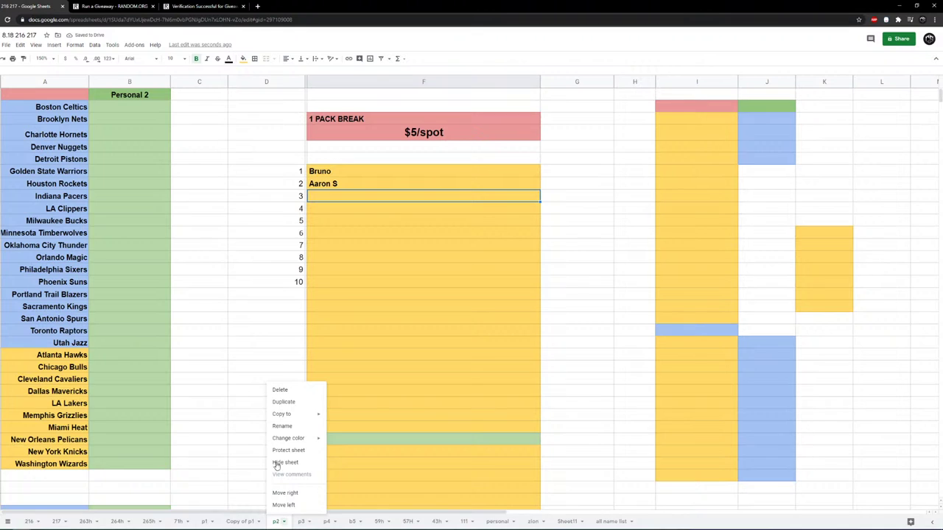
click(280, 389)
click(542, 294)
double_click(243, 522)
text(p2)
key(Return)
click(273, 419)
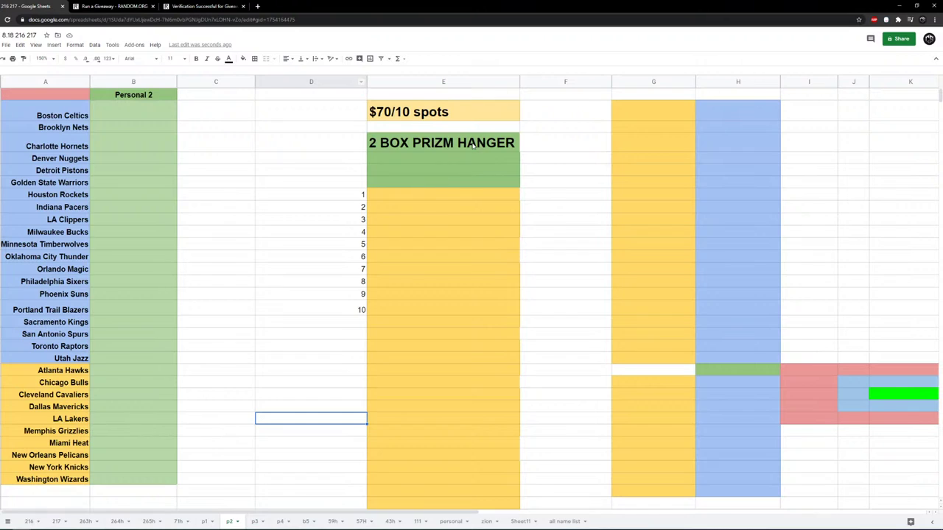
Enter buyers' names for hanger slots 1 through 4 in column E.
click(409, 196)
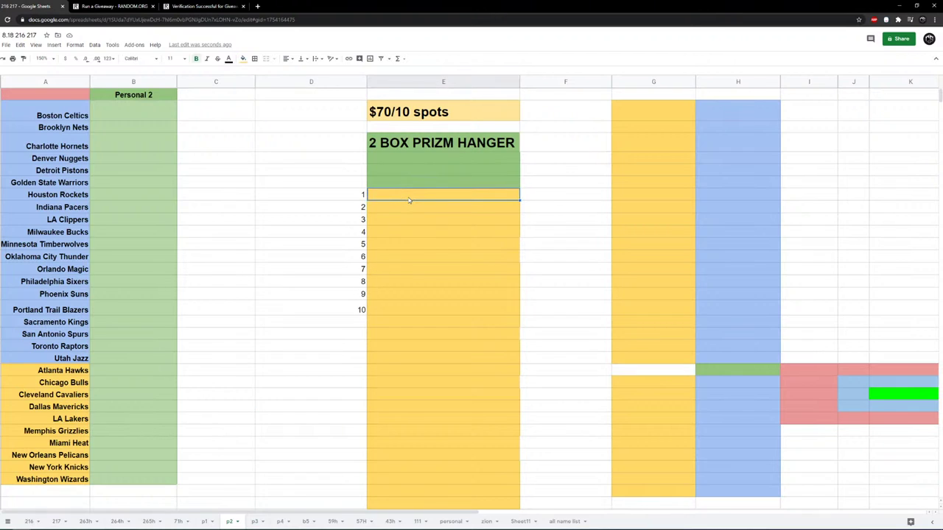
text(Aaron )
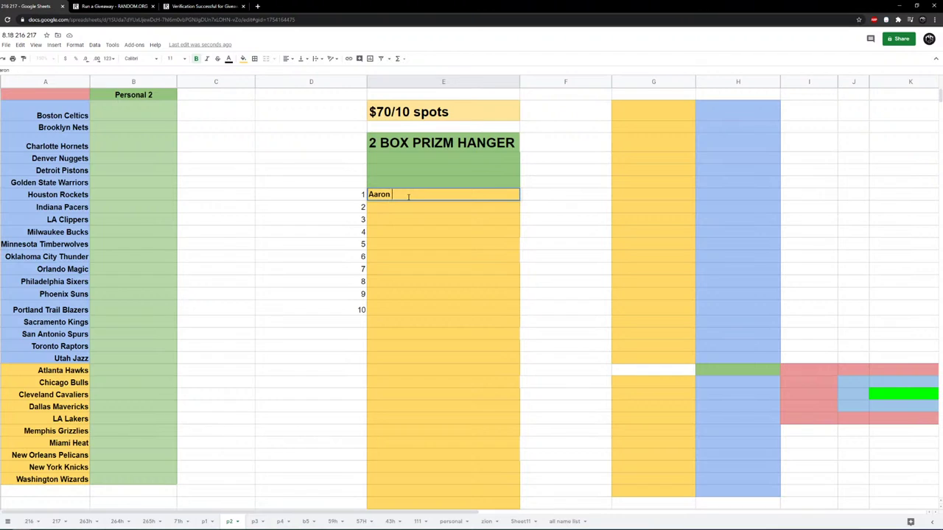
text(s)
key(Return)
text(Aaron s)
key(Return)
text(Aaron s)
key(Return)
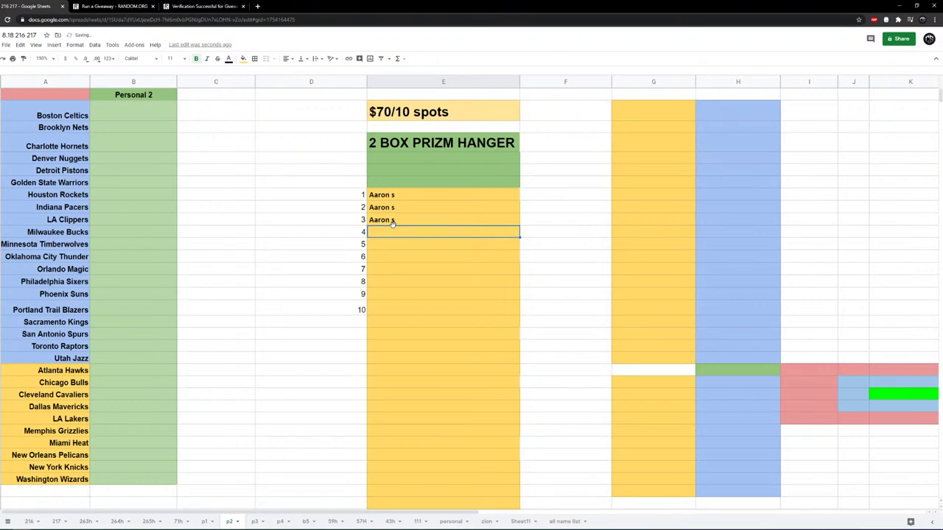
text(Koel)
key(BackSpace)
key(BackSpace)
key(BackSpace)
key(BackSpace)
key(Return)
Enter buyers' names for slots 5 through 9, leaving slot 10 empty.
key(Return)
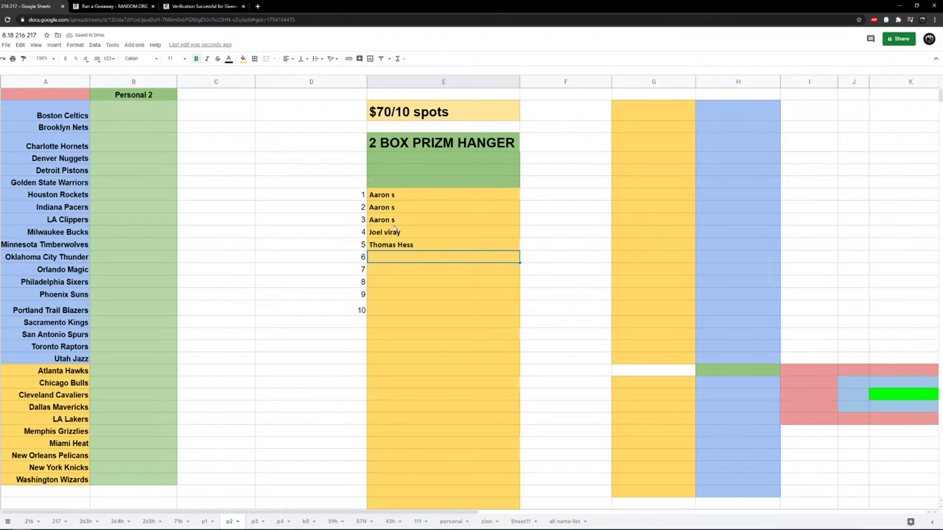
key(Return)
key(Return)
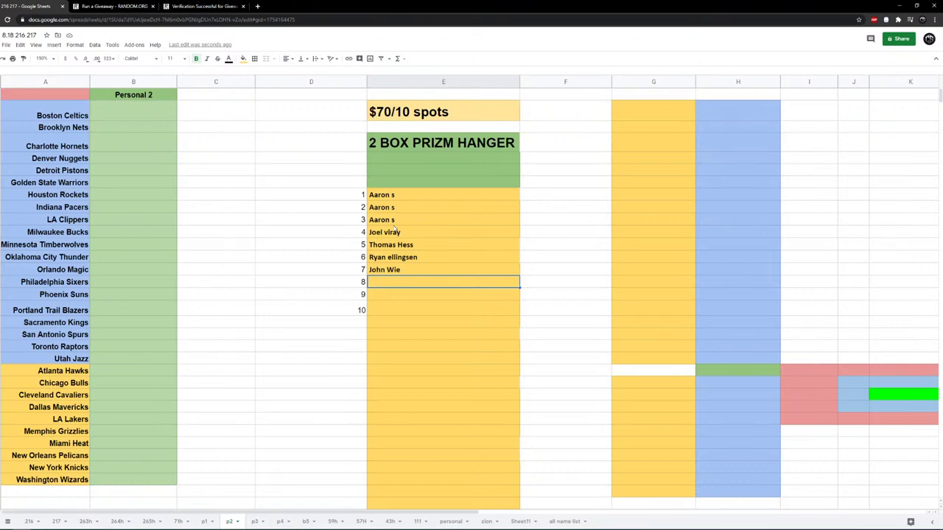
text(bruno r)
key(Return)
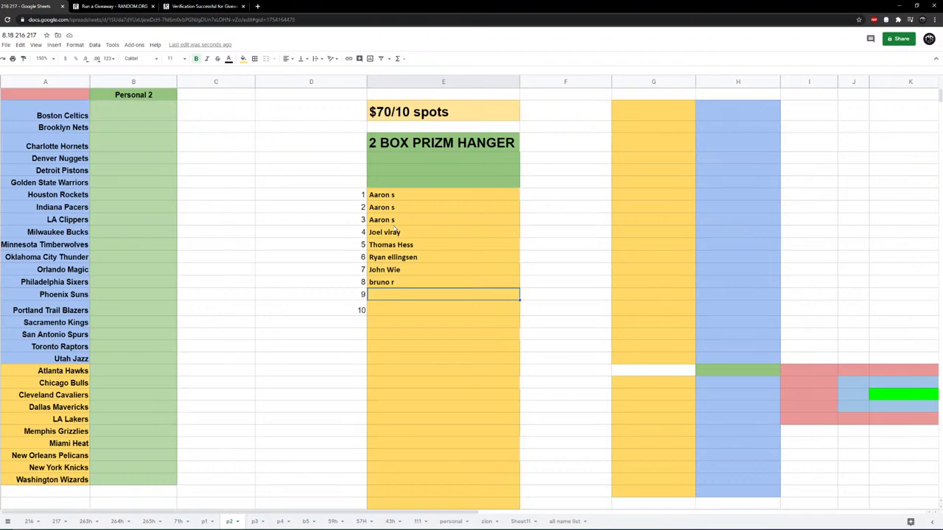
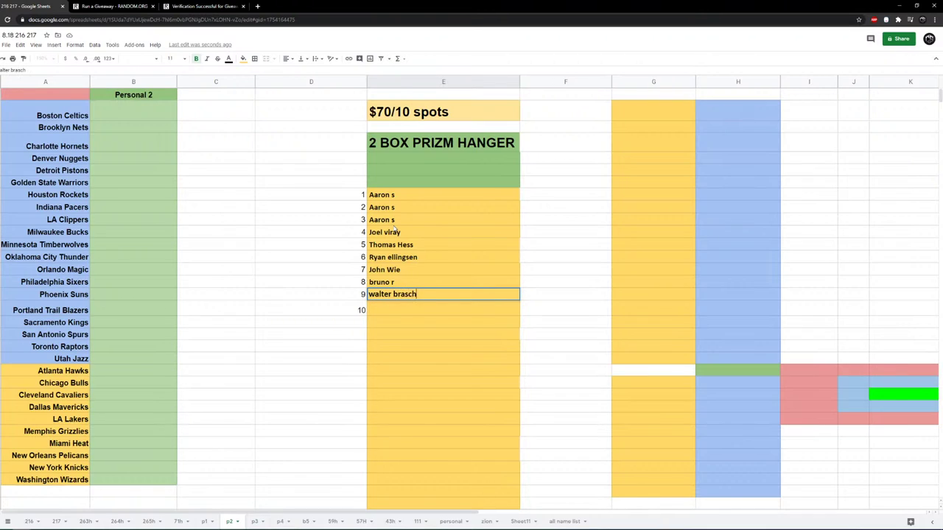
key(Return)
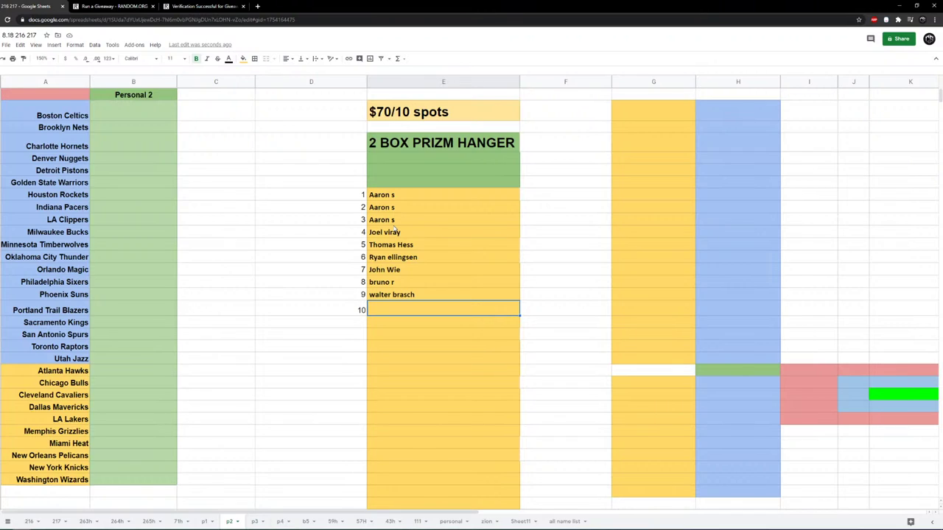
click(647, 146)
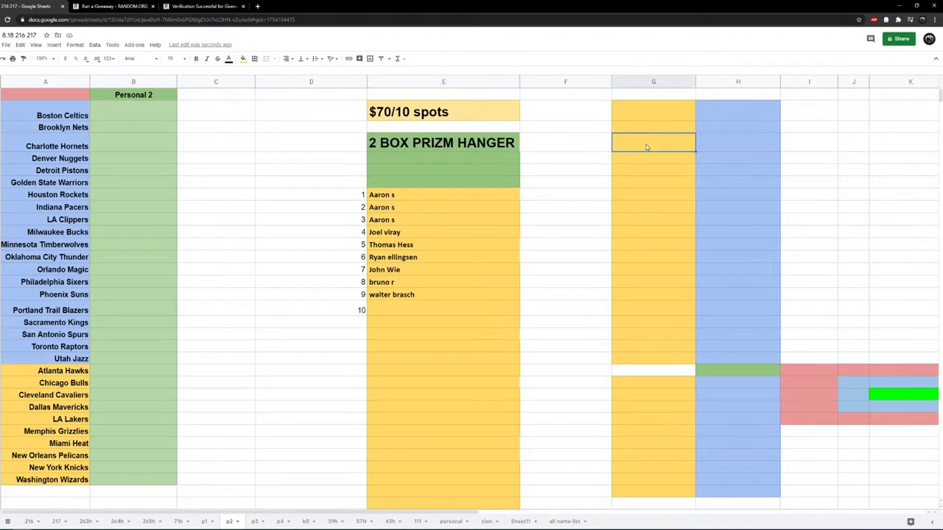
Add a bold, size-18 'MINI $7/10spots' heading in column G and widen the column.
text(MINI $7/10spots)
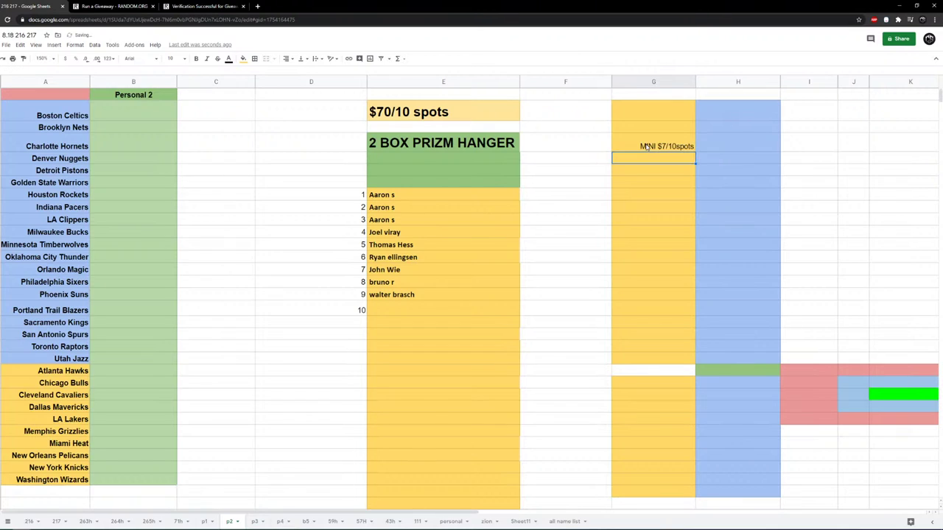
click(196, 58)
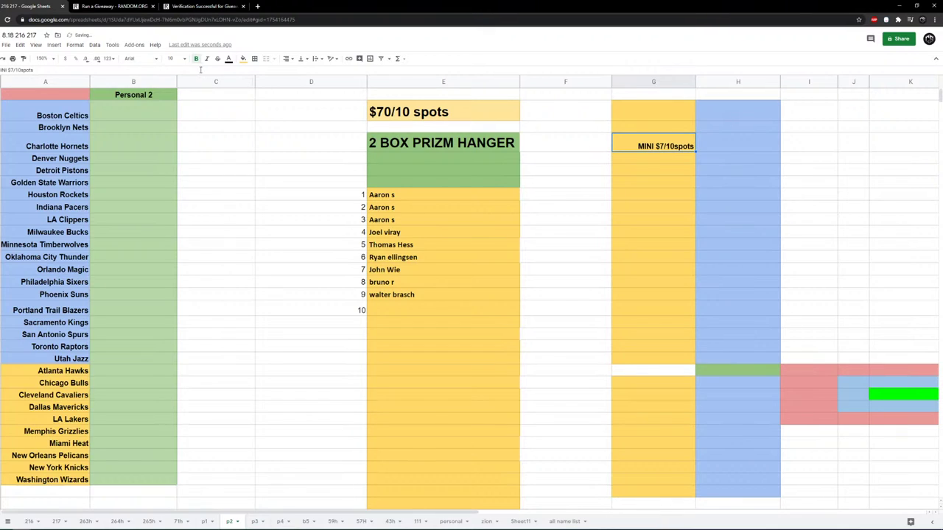
click(170, 58)
click(173, 169)
click(736, 358)
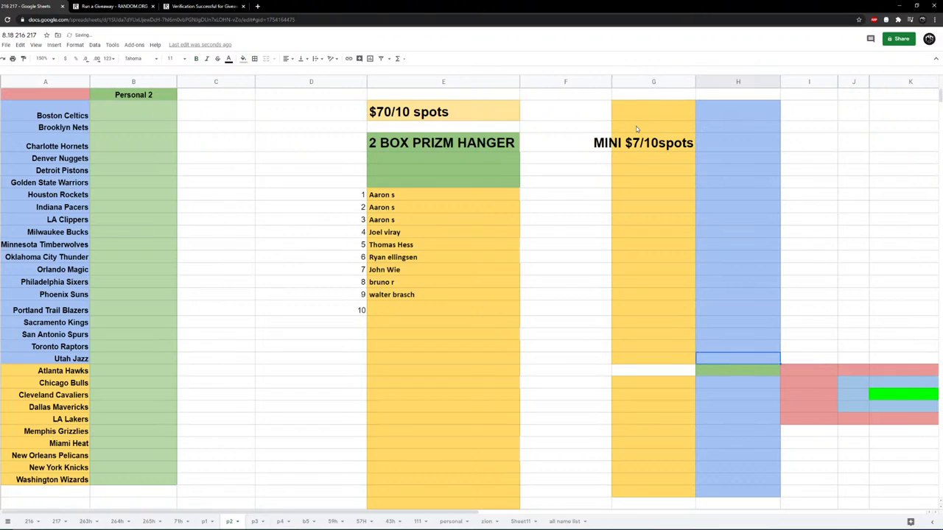
drag(695, 82, 714, 82)
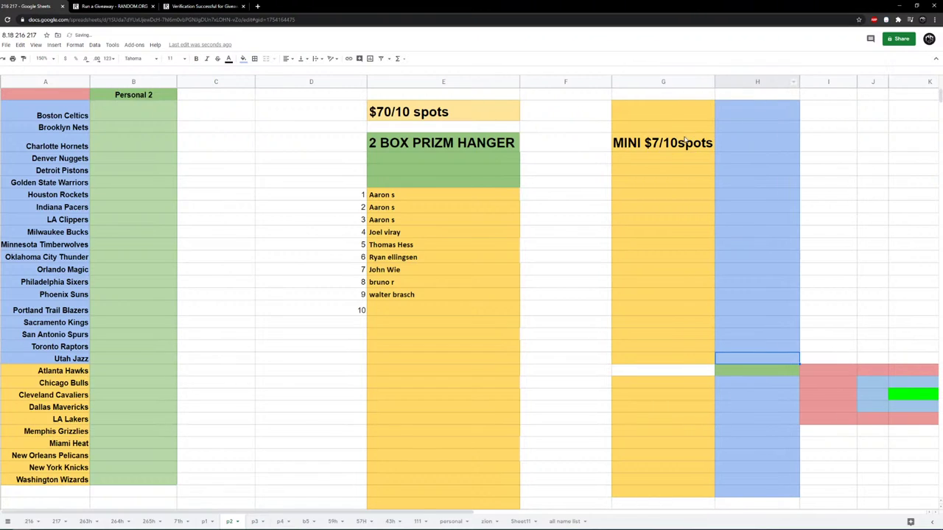
click(684, 146)
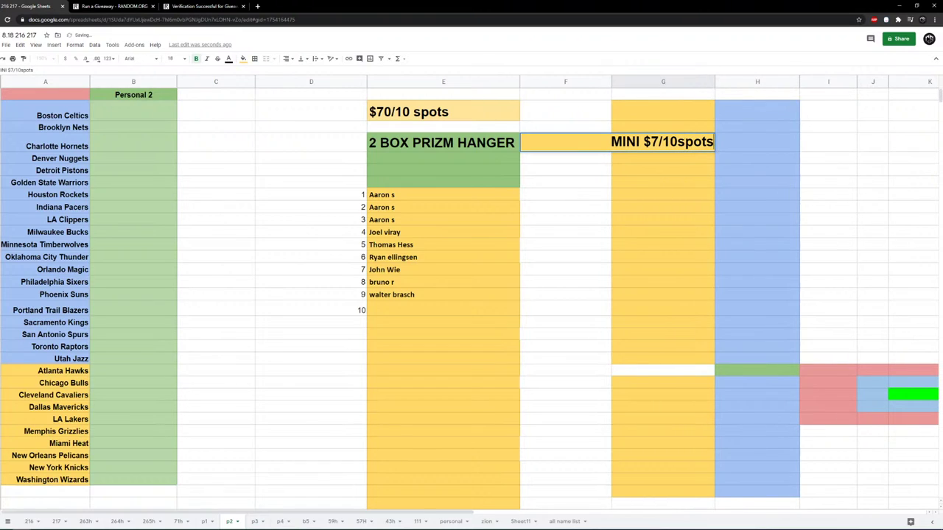
Add the note 'Top spot enters' in the blue cell beside the MINI heading.
click(731, 147)
text(Topspot at)
key(BackSpace)
key(BackSpace)
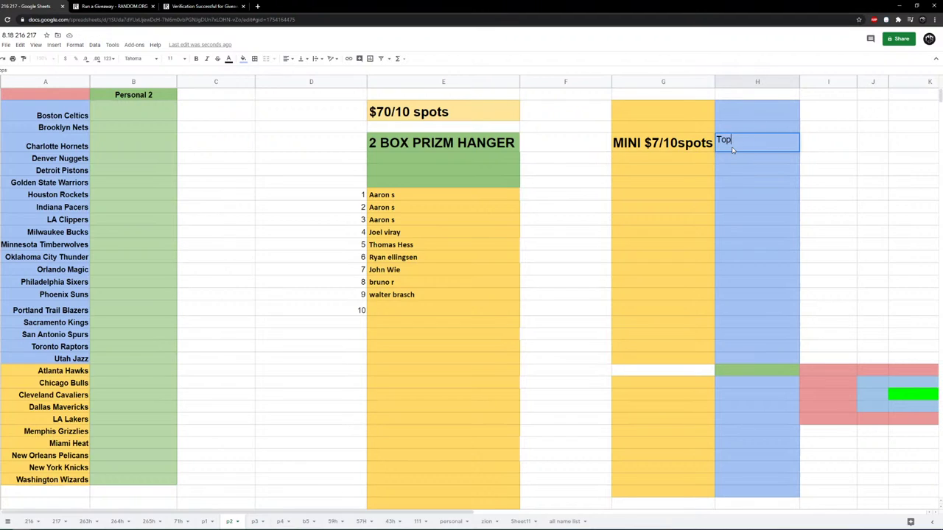
text(spot enters)
key(Return)
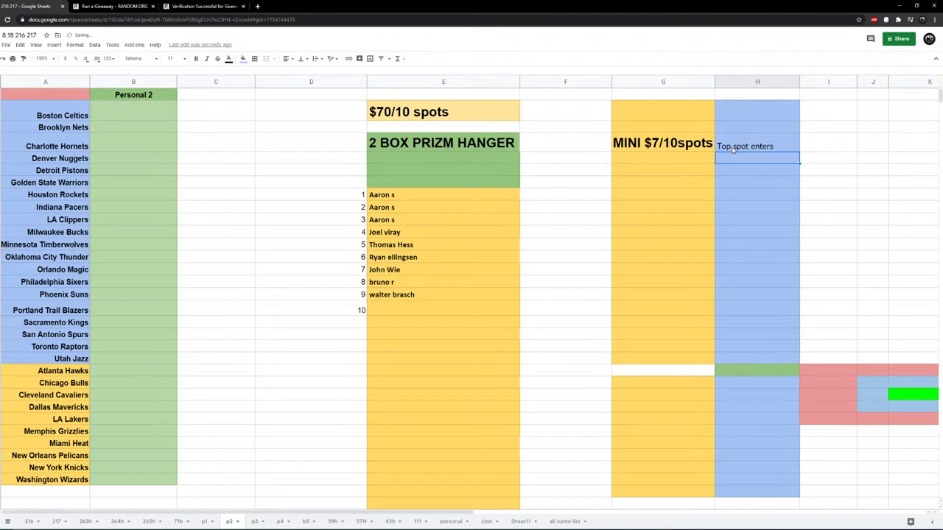
Enter the first MINI buyer's name and copy the 1–10 numbering from column D.
click(665, 163)
key(Return)
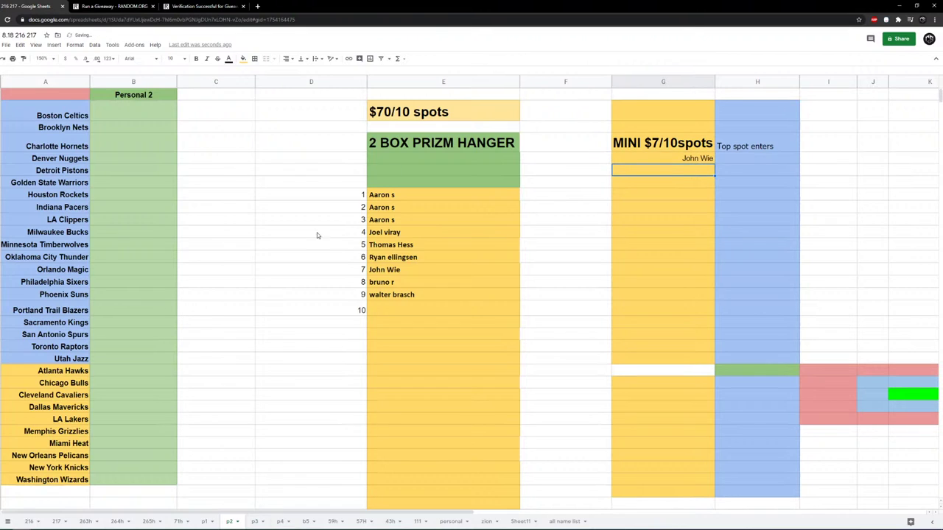
drag(351, 197, 329, 333)
key(ctrl+c)
click(610, 162)
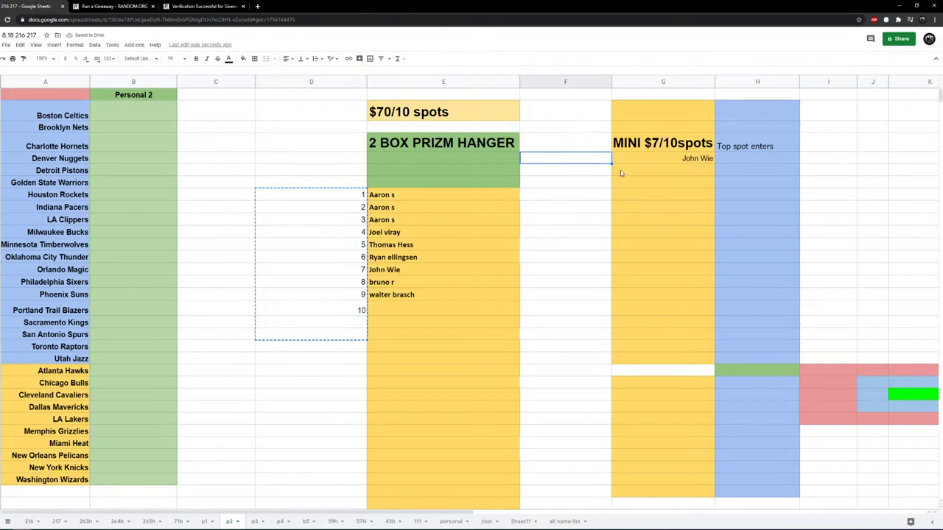
Paste the 1–10 numbering beside the MINI list and fill slots 2 through 8 with buyers.
key(ctrl+v)
click(685, 172)
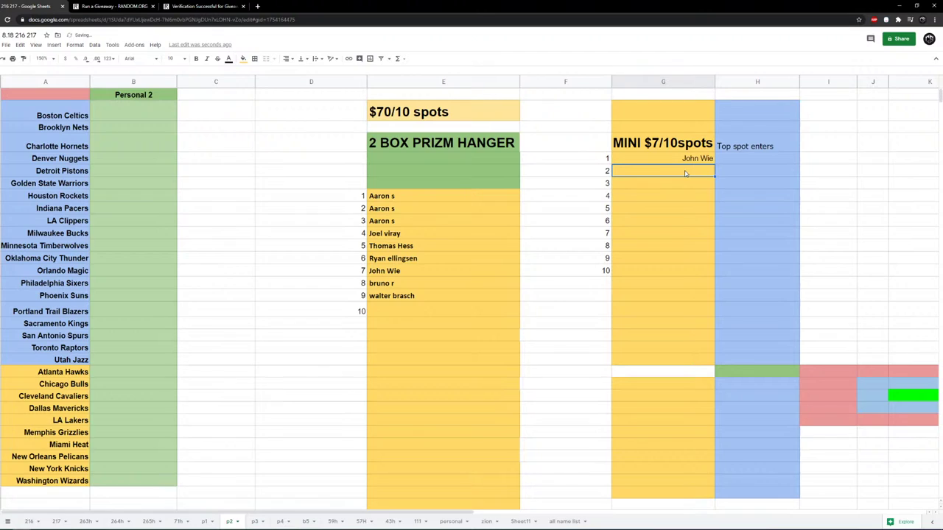
text(Bruno)
key(Return)
text(Aaron s)
key(Return)
text(Aaron s)
key(Return)
text(Aaron s)
key(Return)
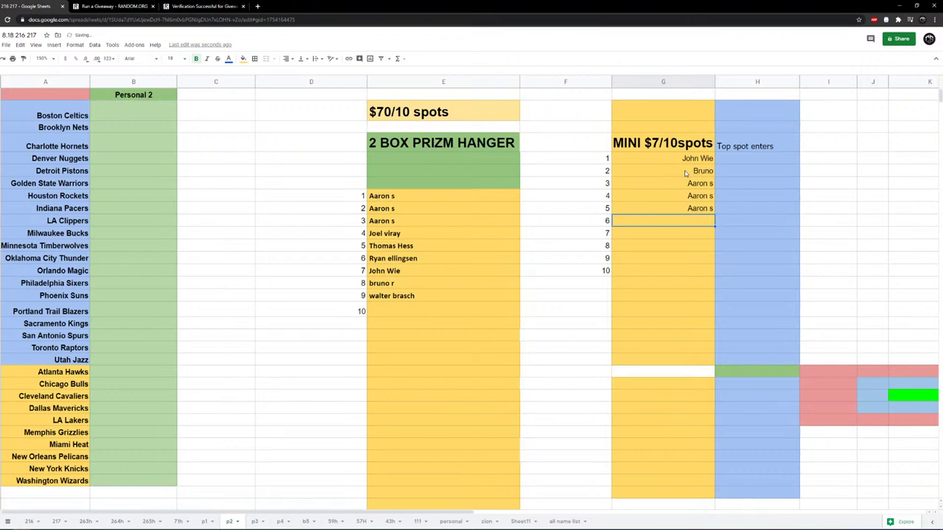
text(Joel V)
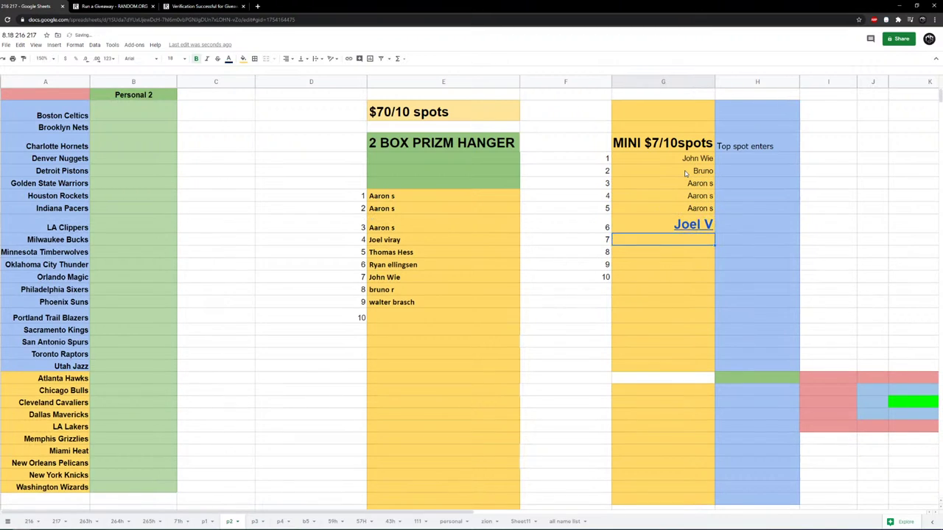
key(Down)
key(Right)
key(ctrl+v)
key(ctrl+z)
key(Left)
key(ctrl+v)
key(Down)
key(ctrl+v)
key(Down)
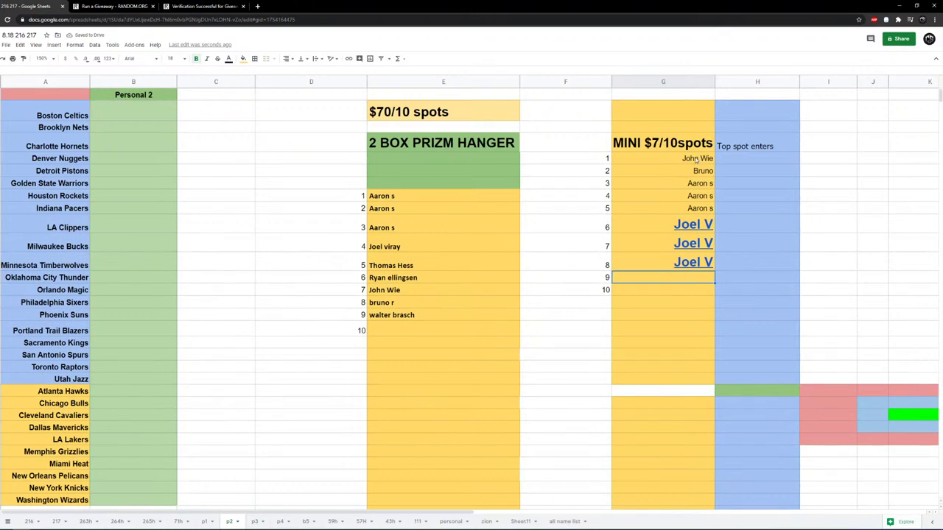
Fill MINI slots 9 and 10 with the remaining buyers' names.
drag(696, 160, 692, 262)
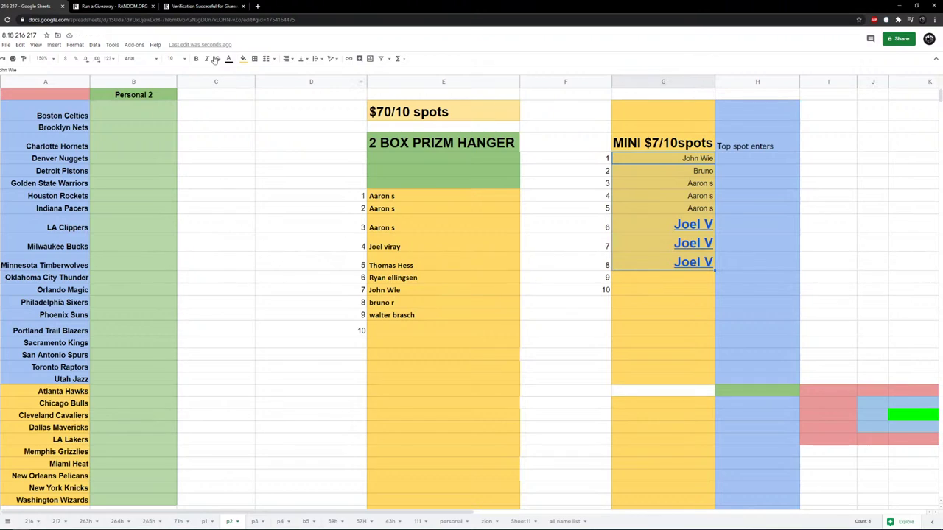
click(243, 58)
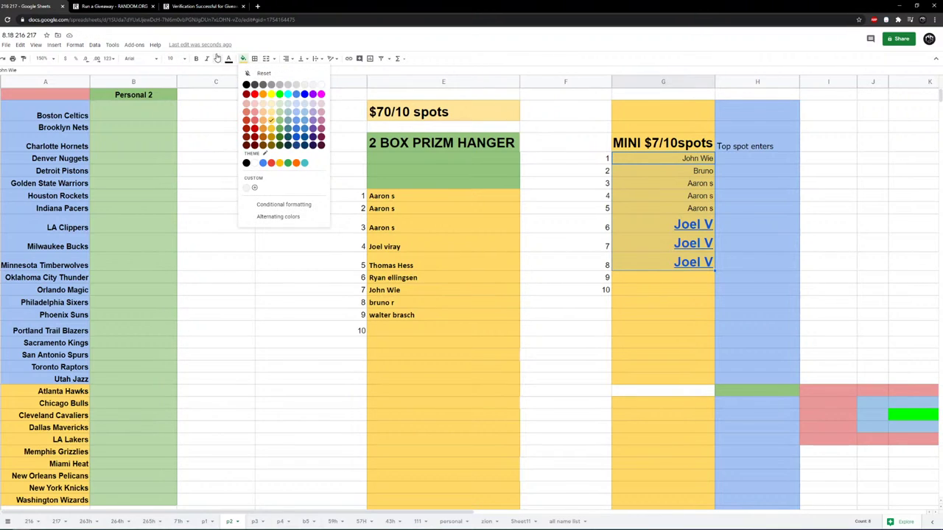
click(279, 163)
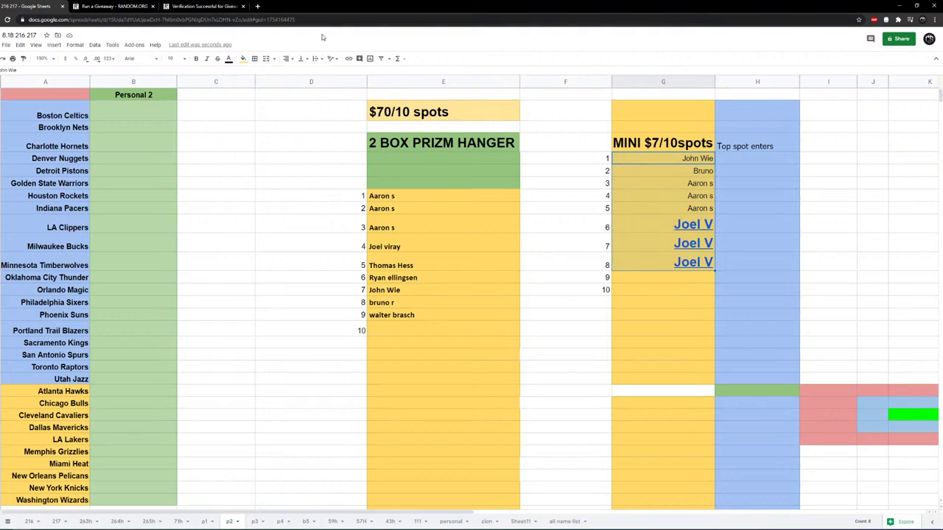
click(665, 282)
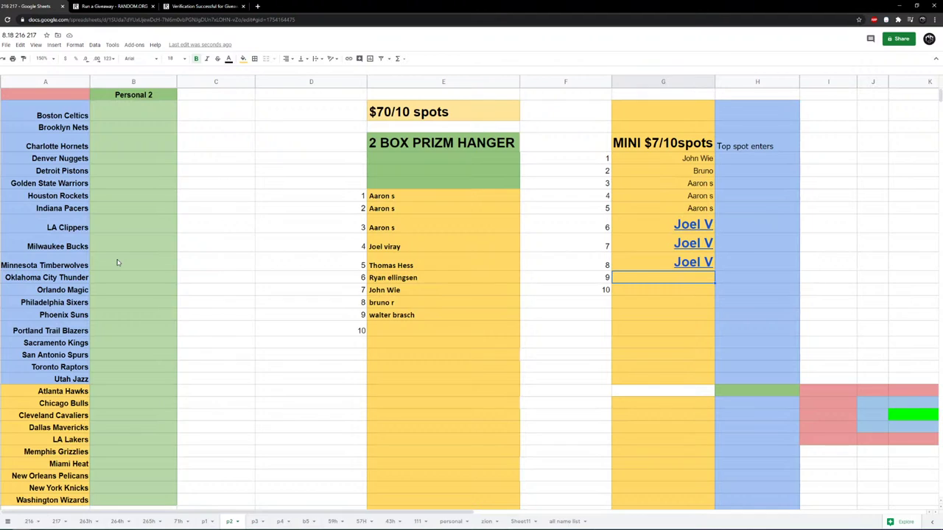
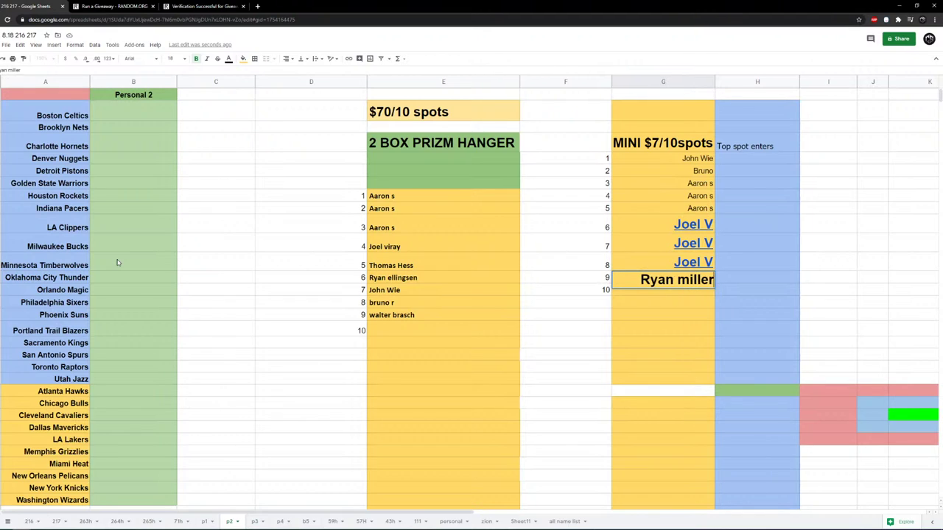
key(Return)
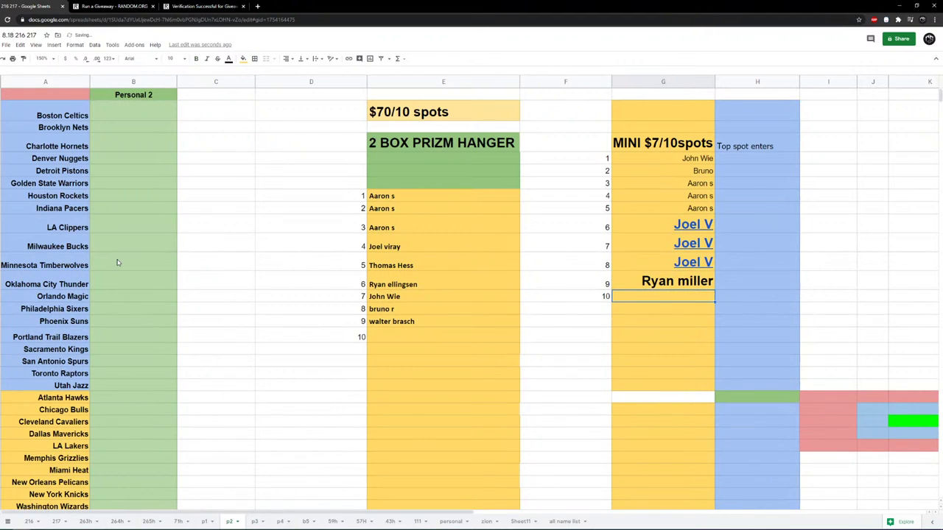
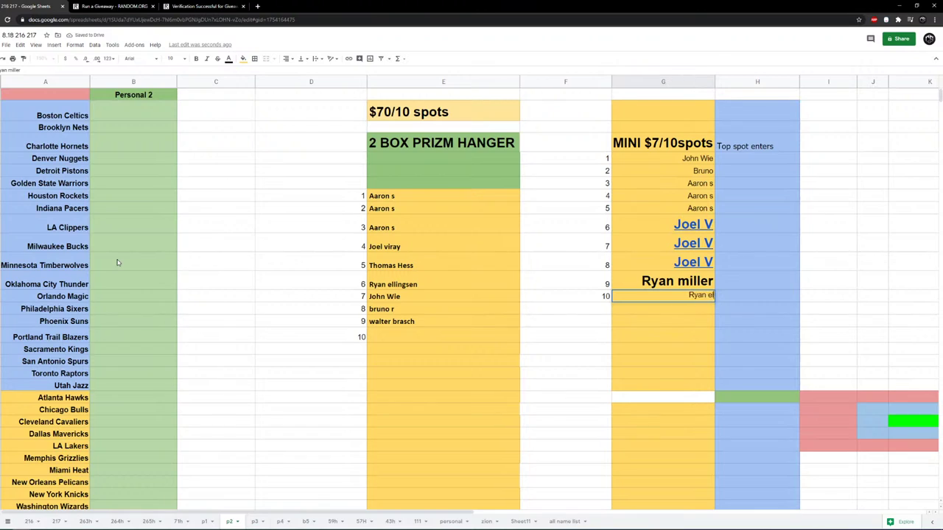
key(Return)
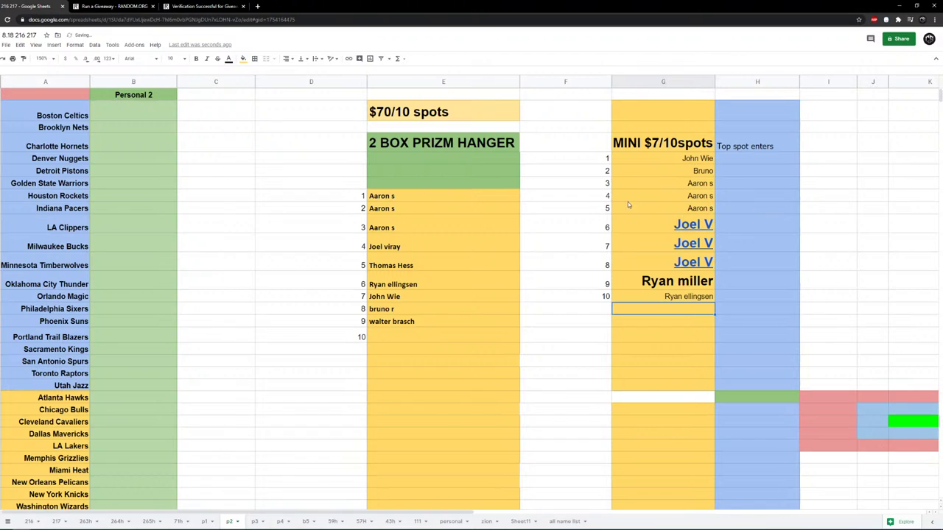
Format all ten MINI buyer names as bold size-12 text.
drag(690, 161, 685, 298)
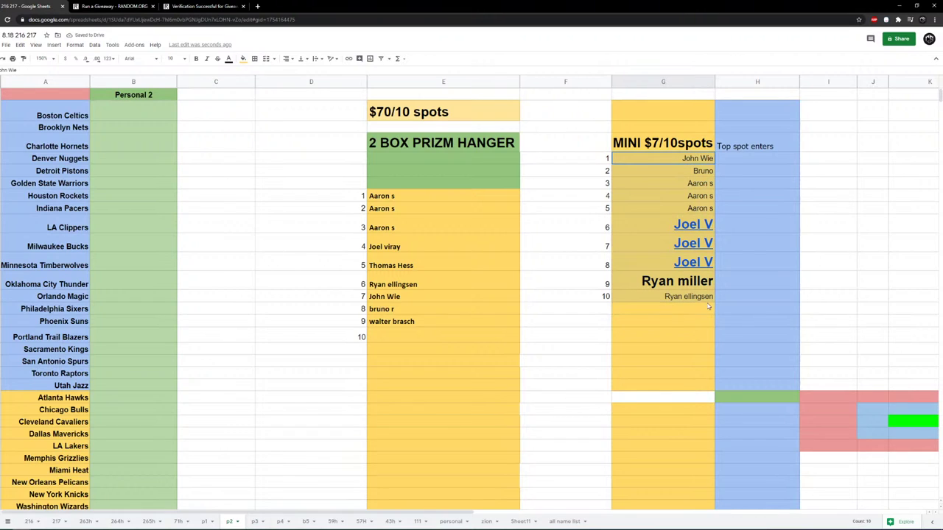
click(183, 60)
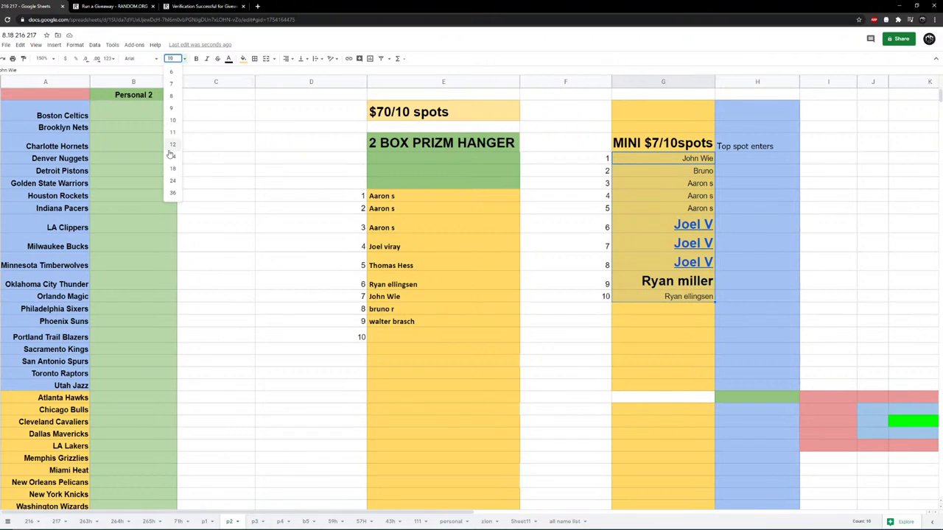
click(174, 144)
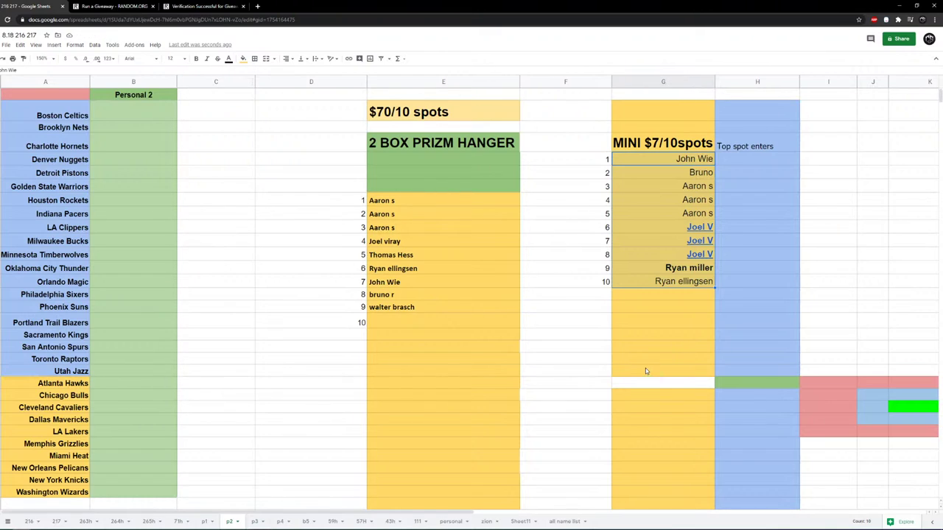
key(ctrl+u)
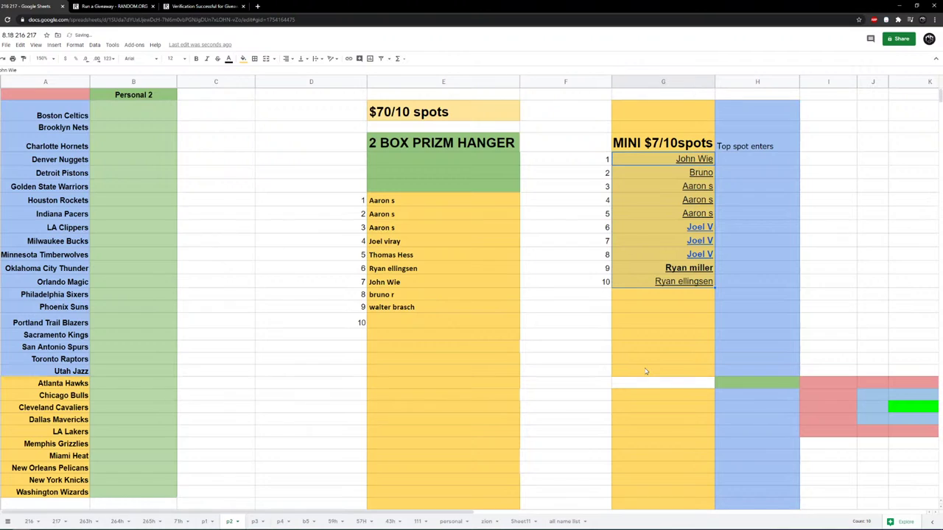
key(ctrl+u)
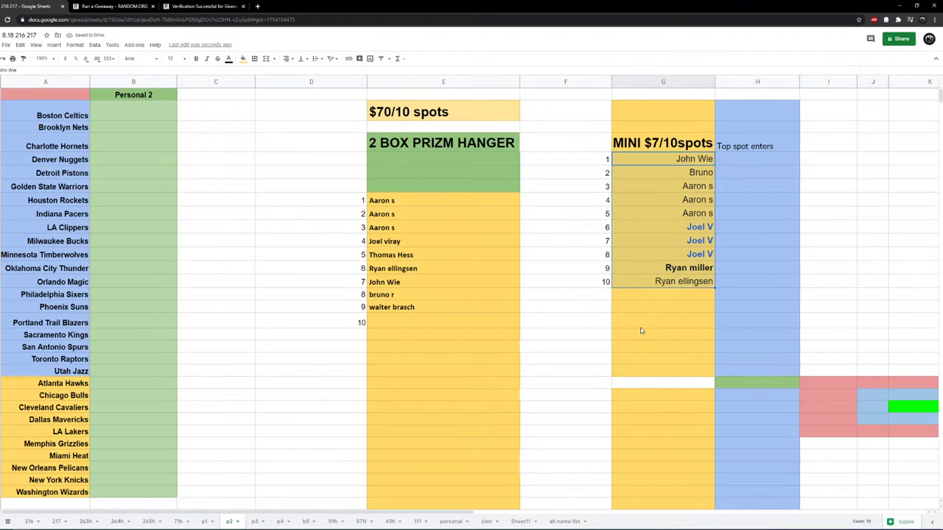
key(ctrl+b)
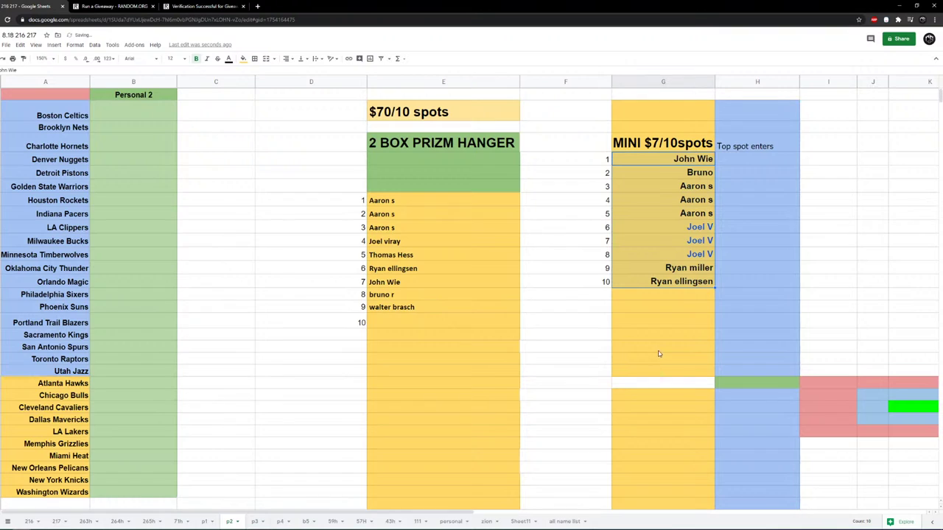
Remove the yellow fill from the MINI buyer names and make their text black.
click(244, 59)
click(253, 72)
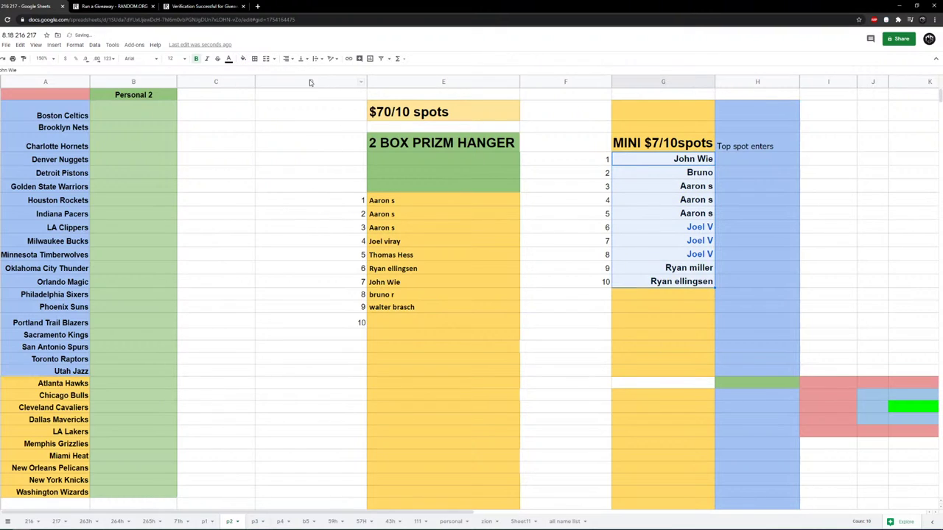
click(228, 61)
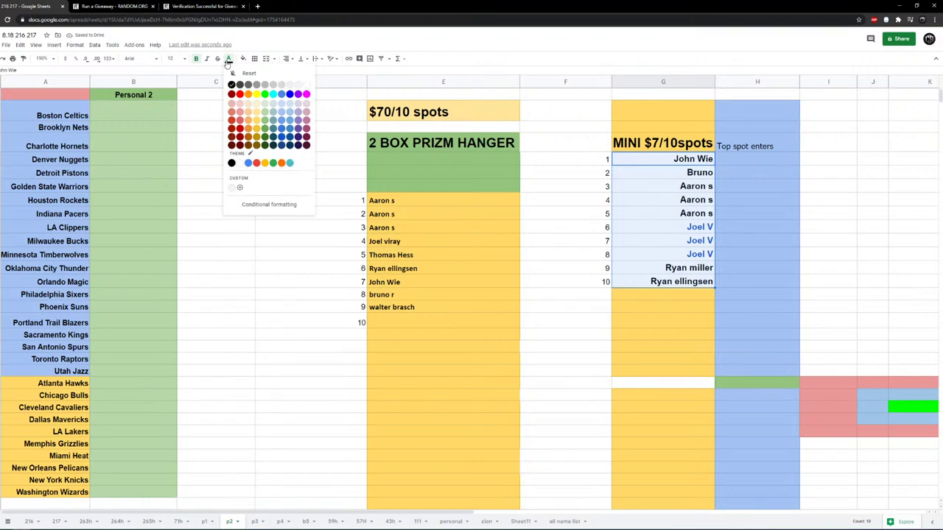
click(232, 76)
click(659, 335)
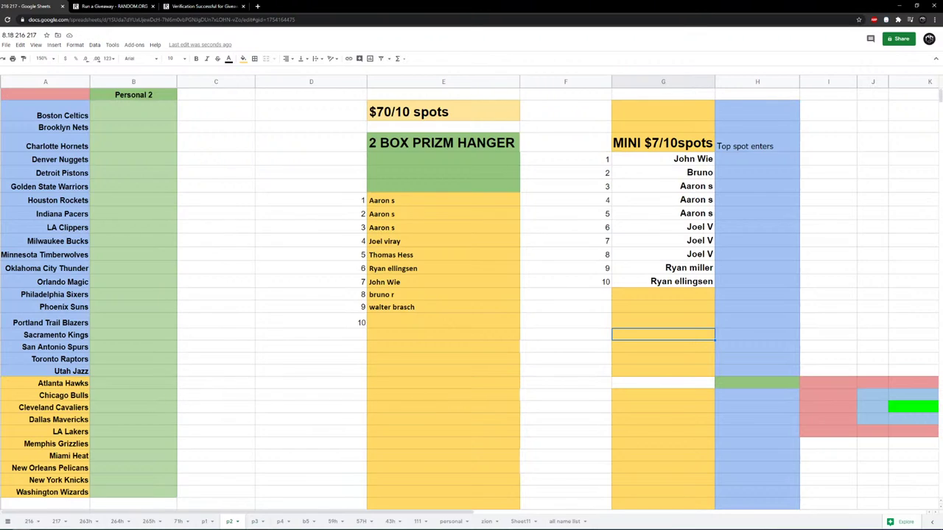
Clear the buyer from MINI slot 10.
click(705, 268)
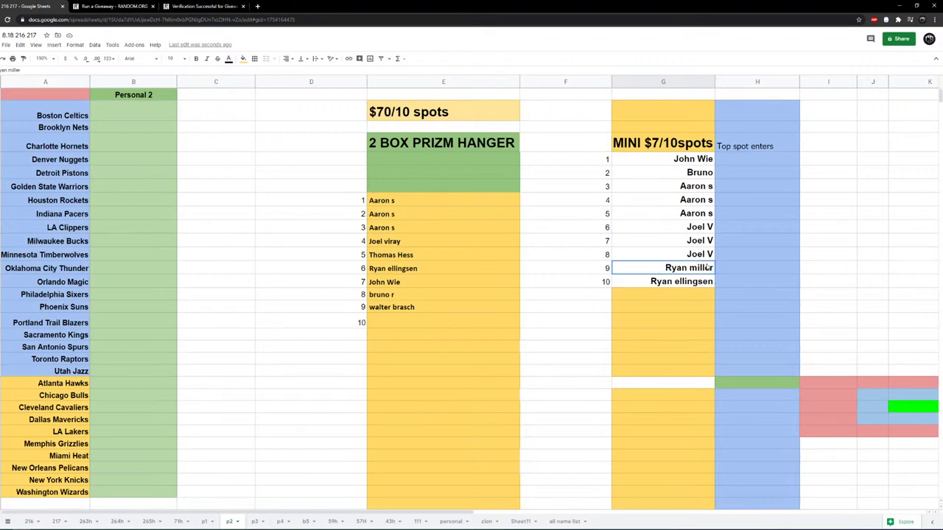
click(700, 286)
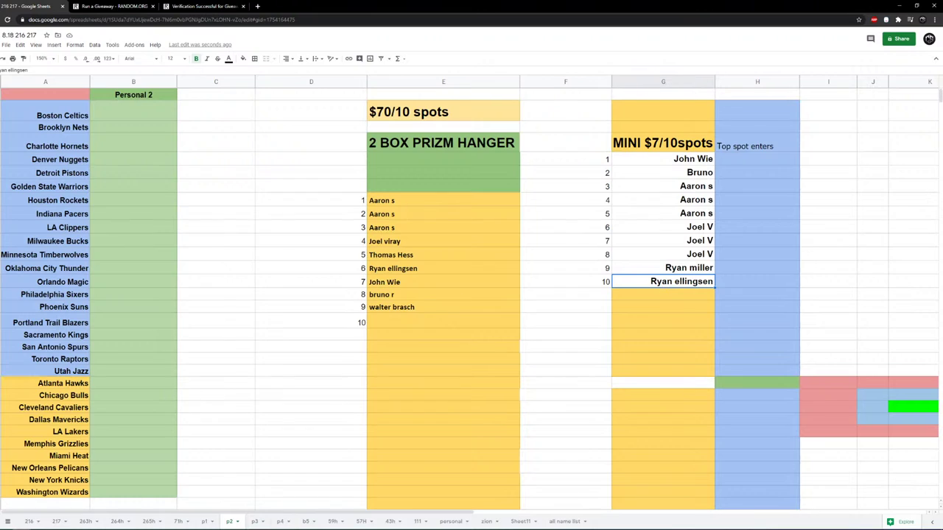
drag(685, 164, 689, 286)
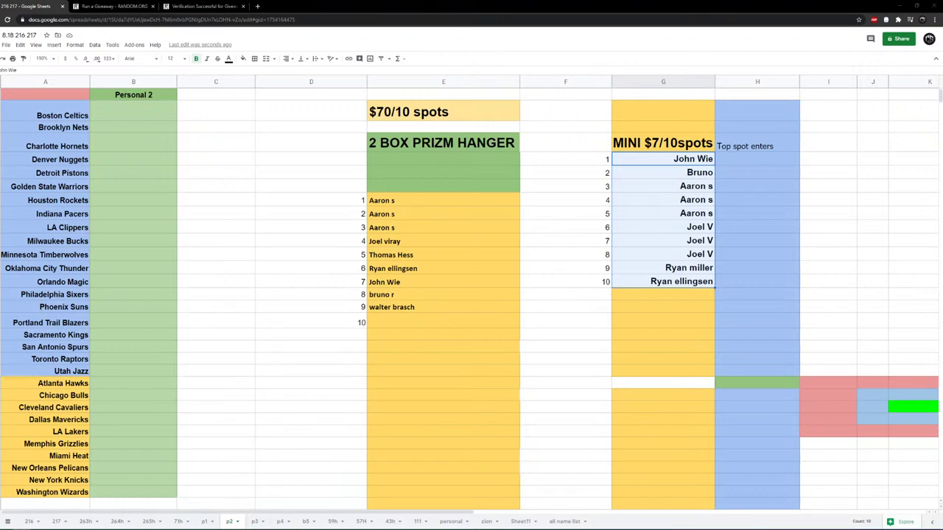
click(688, 284)
key(Delete)
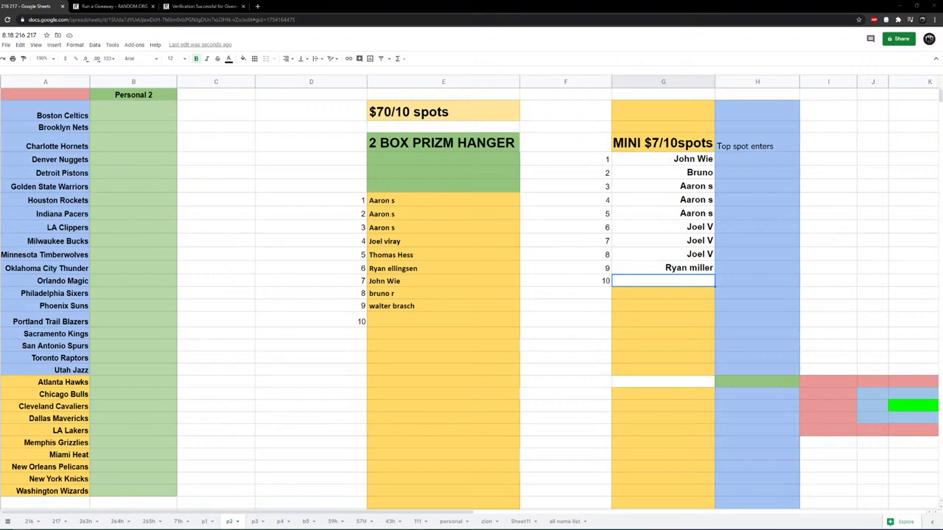
Delete the 1–10 numbering beside the MINI buyer names.
click(525, 243)
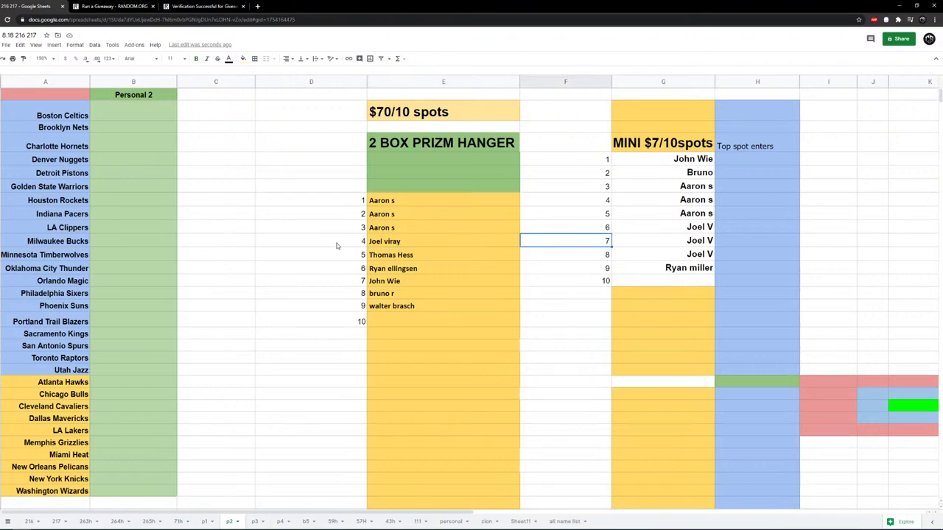
drag(583, 162, 582, 281)
key(Delete)
Enter another buyer in MINI slot 10, ending the name with '$'.
click(662, 282)
text(Aaron s)
click(684, 321)
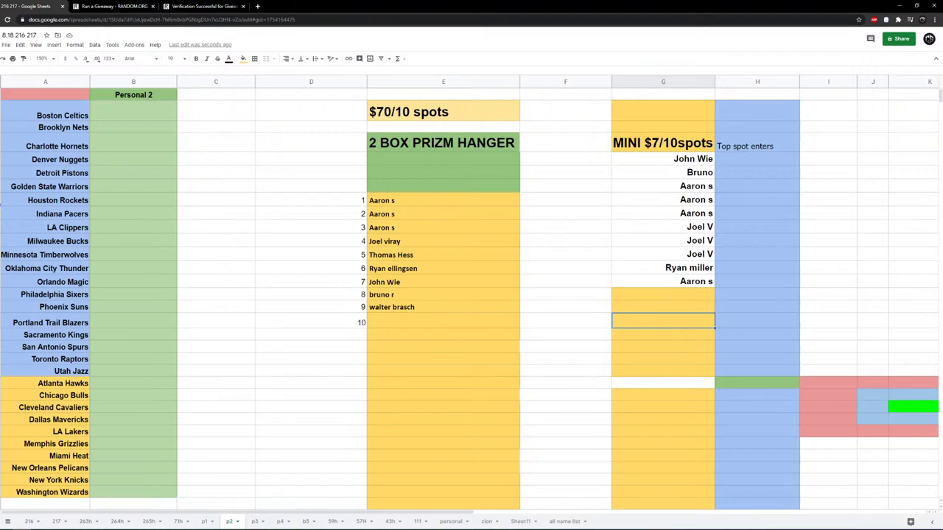
click(696, 285)
key(Return)
key(BackSpace)
text($)
key(Return)
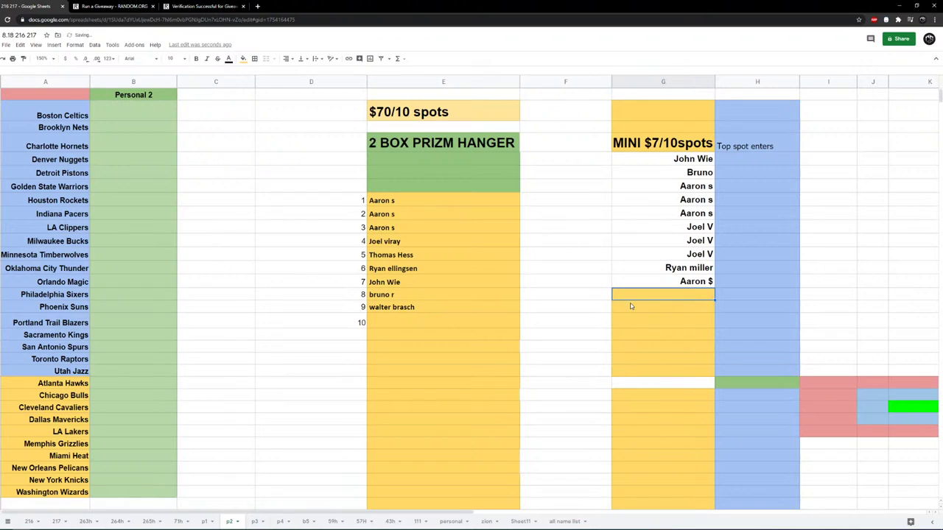
click(695, 286)
click(643, 350)
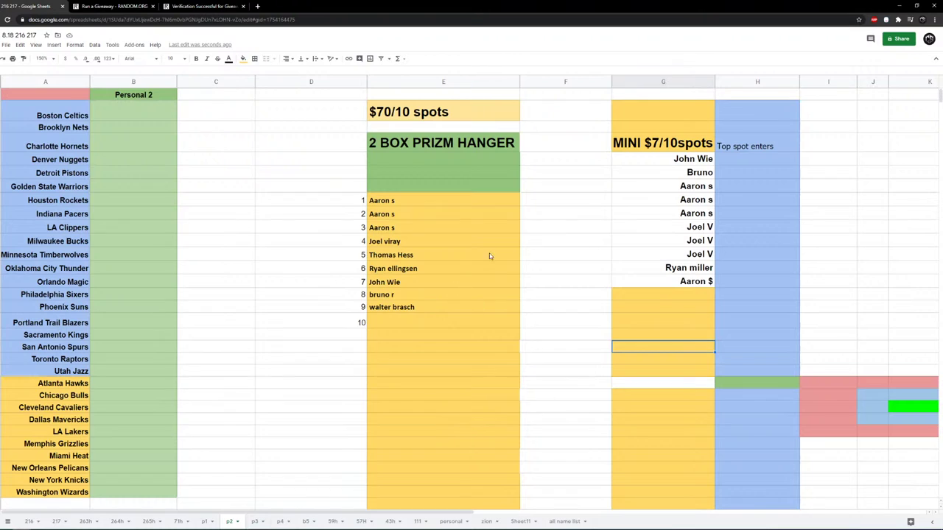
click(536, 200)
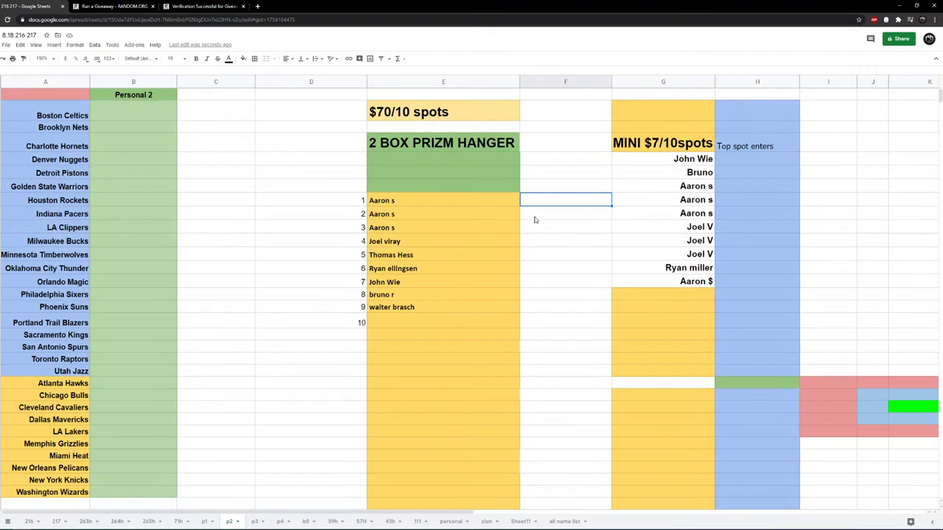
Mark the paid hanger buyers with a p in column F, including rows 5–8.
text(p)
key(Return)
text(p)
key(Return)
text(p)
key(Return)
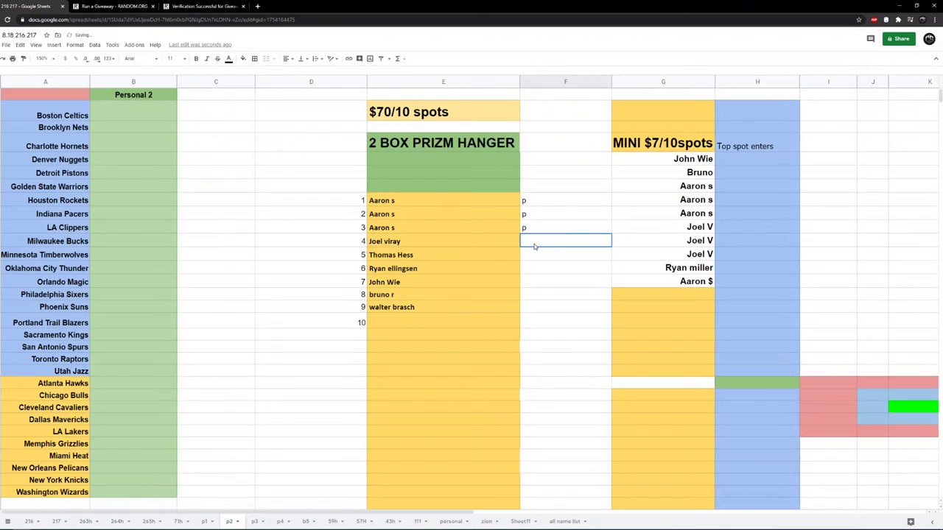
text(p)
click(523, 272)
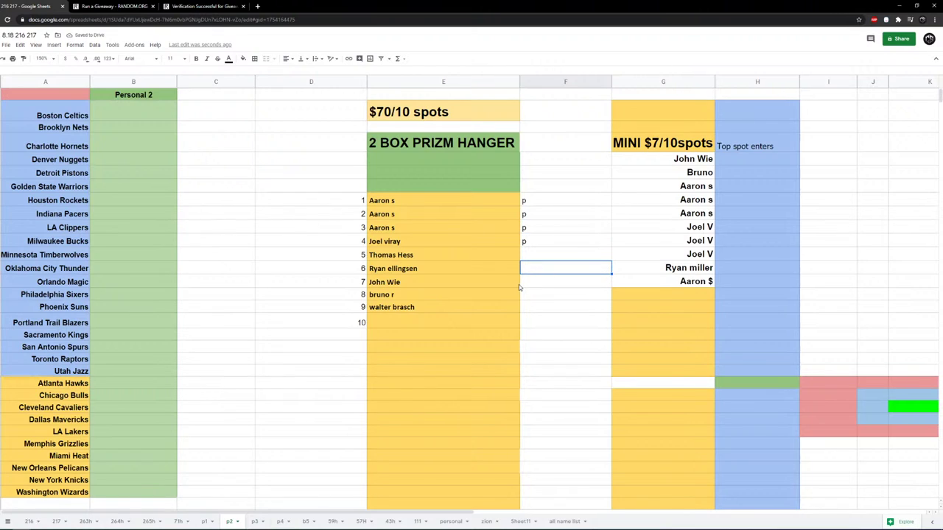
text(p)
click(543, 335)
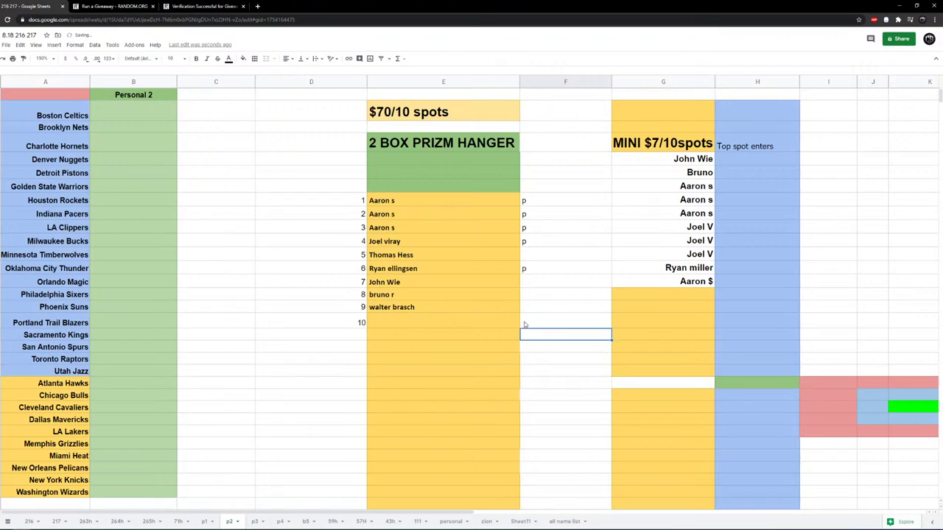
click(532, 282)
text(p)
key(Return)
click(532, 297)
text(p)
key(Return)
click(532, 256)
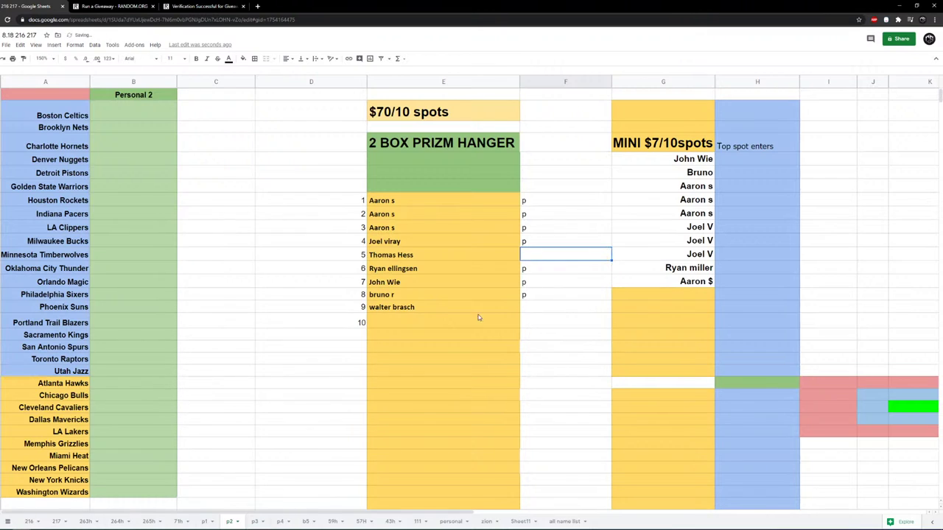
text(p)
click(635, 406)
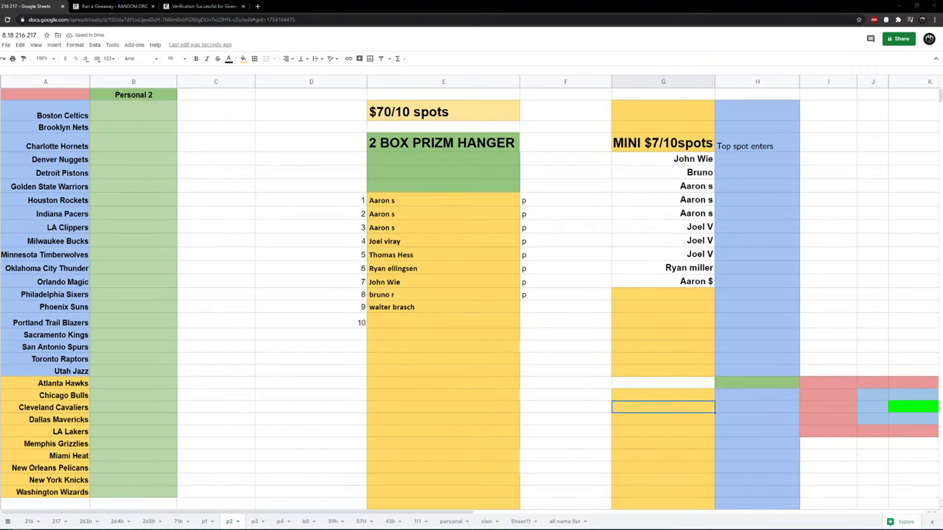
Mark the paid mini buyers with a p in column H, clearing a mistaken third-row mark.
click(755, 172)
text(p)
click(759, 162)
text(p)
click(761, 190)
text(p)
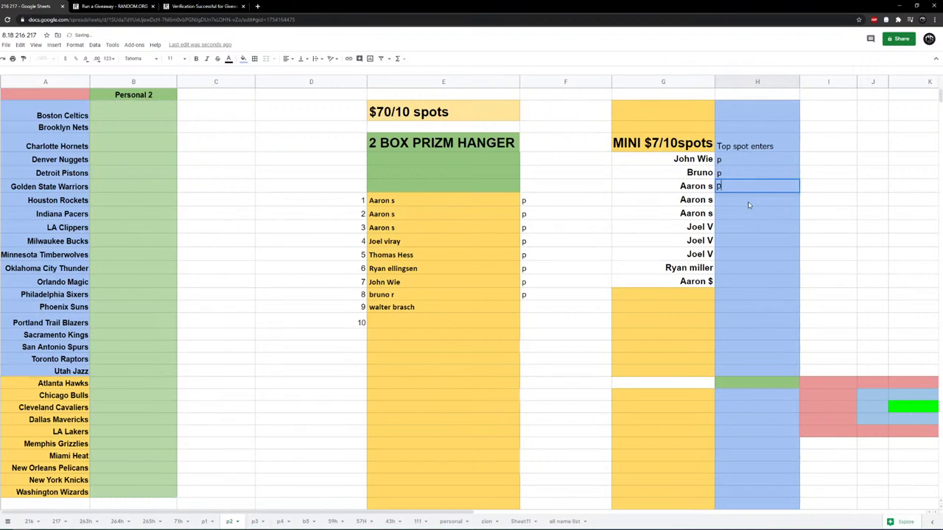
key(BackSpace)
click(728, 226)
text(p)
click(733, 240)
text(p)
click(731, 253)
text(p)
click(731, 267)
text(p)
click(731, 281)
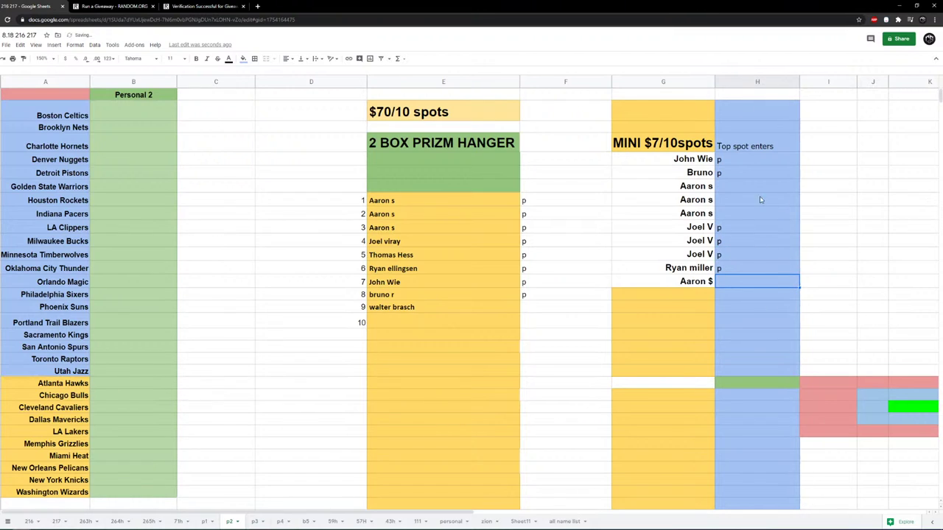
Copy the ten MINI $7/10spots buyer names from column G.
drag(687, 164, 685, 284)
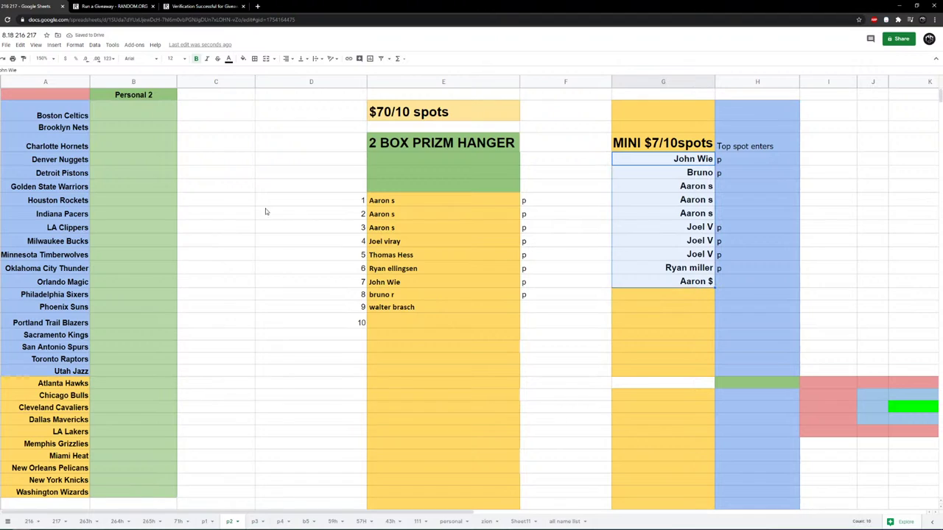
key(ctrl+c)
key(ctrl+Tab)
Start a new giveaway with the ten mini names, described 'MINI p2 top spot enters 8.18'.
click(177, 454)
click(615, 177)
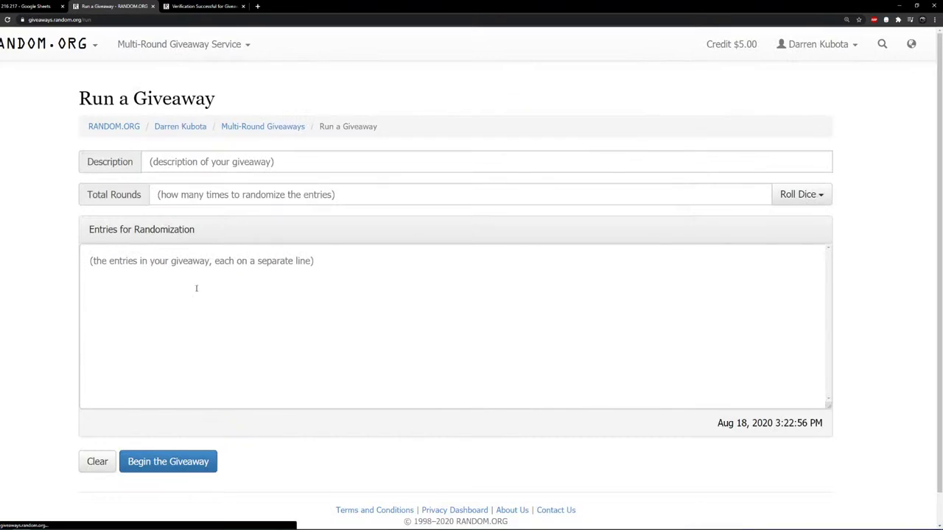
click(245, 277)
key(ctrl+v)
click(188, 159)
text(MINI p2 )
text(top spot dra)
key(BackSpace)
key(BackSpace)
key(BackSpace)
text(enters +818)
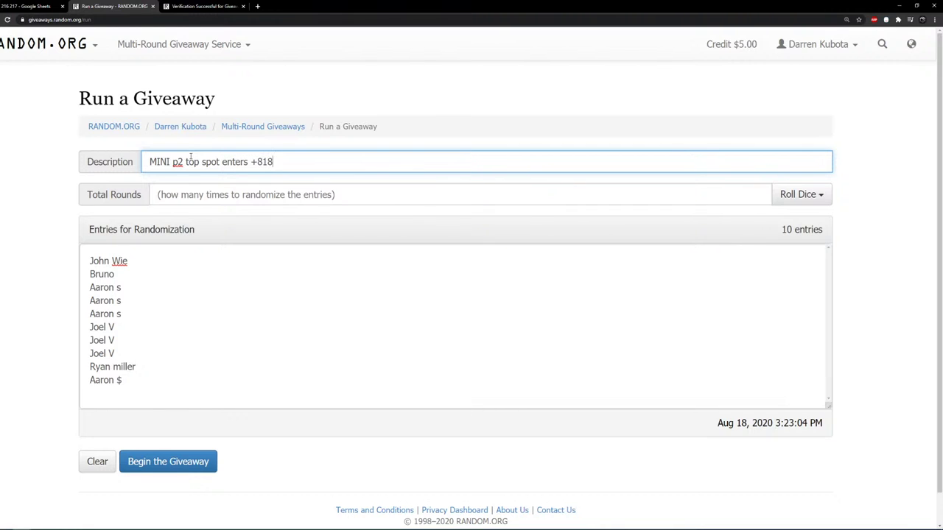
key(BackSpace)
key(BackSpace)
key(BackSpace)
key(BackSpace)
text(8)
Roll 2d6 for 6 rounds, begin the giveaway and run every round.
click(797, 195)
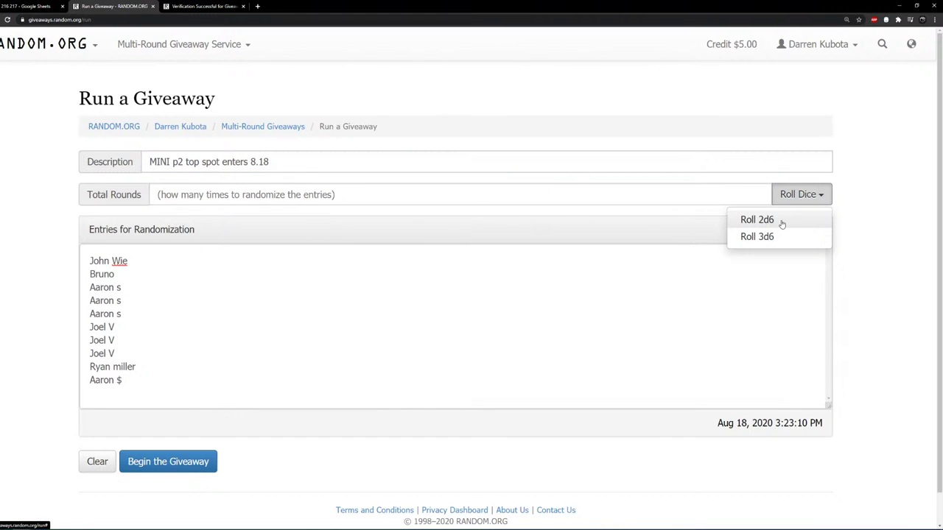
click(757, 219)
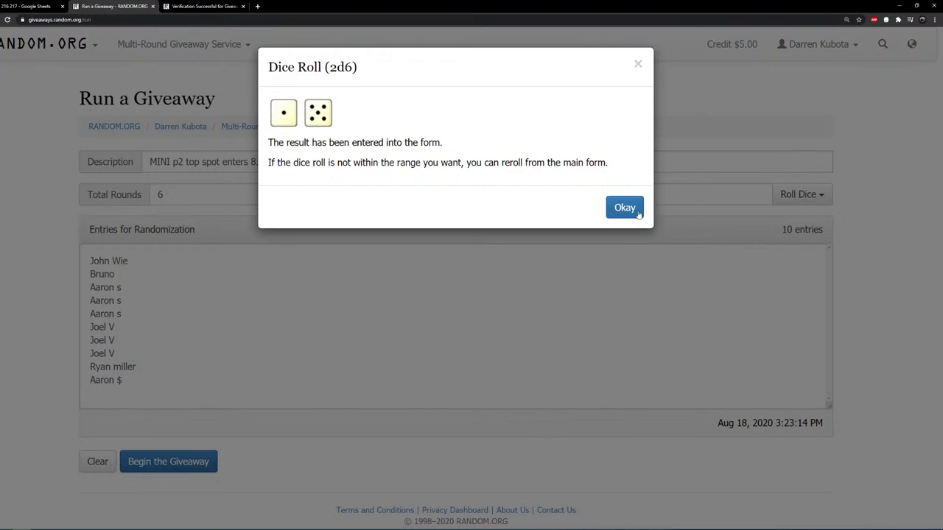
click(624, 207)
click(163, 461)
key(Return)
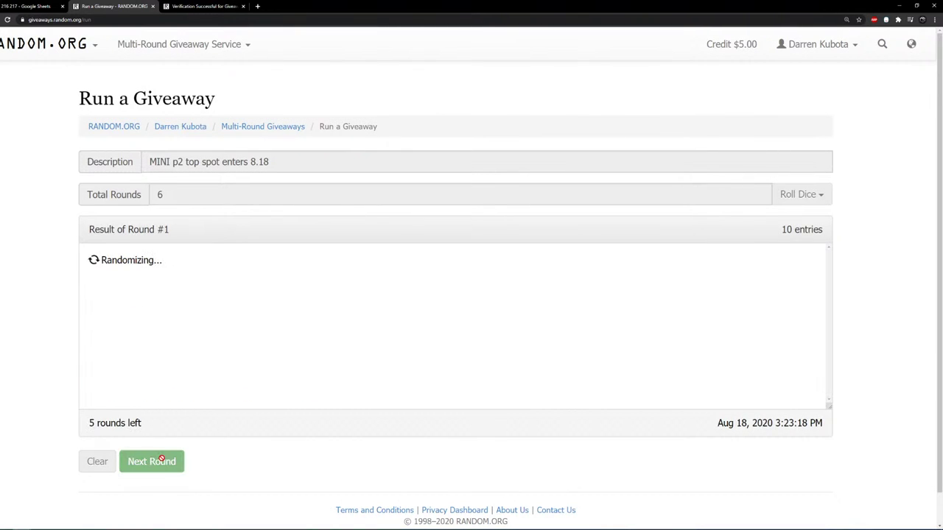
click(153, 461)
click(152, 464)
click(151, 463)
click(152, 461)
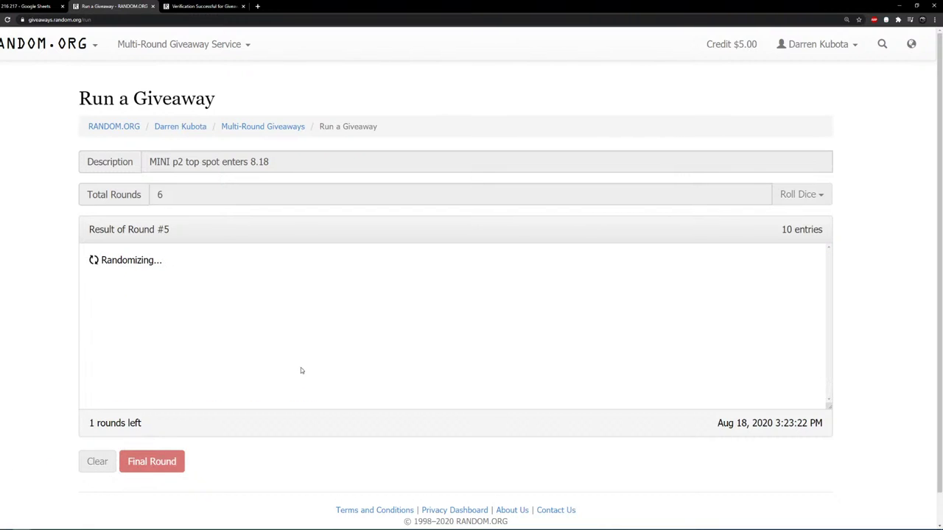
Open the giveaway's verification page and review the first-place result.
drag(150, 260, 87, 229)
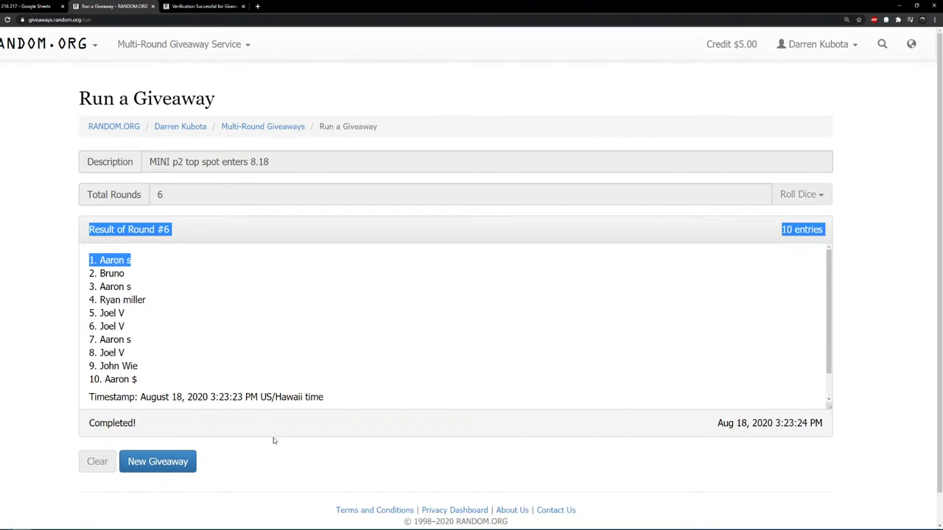
scroll(260, 358, down, 2)
click(177, 386)
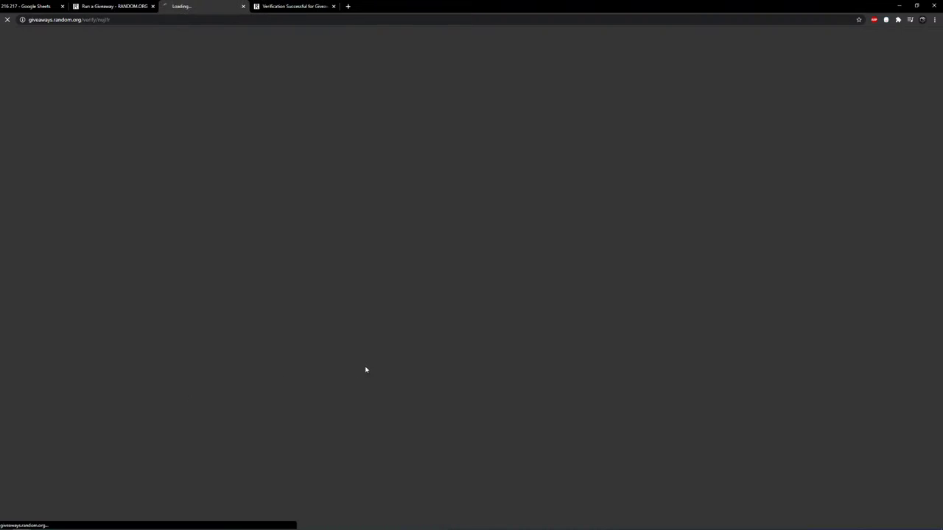
scroll(504, 299, down, 3)
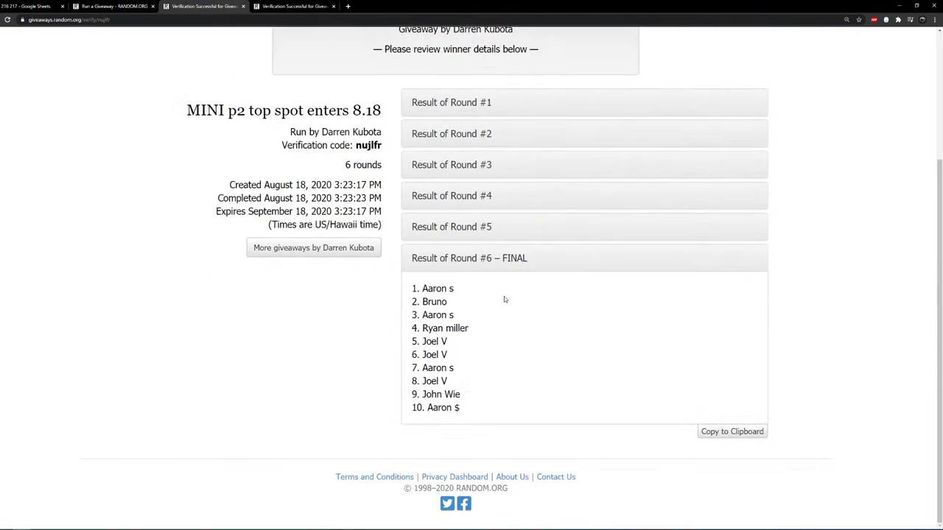
drag(452, 290, 395, 289)
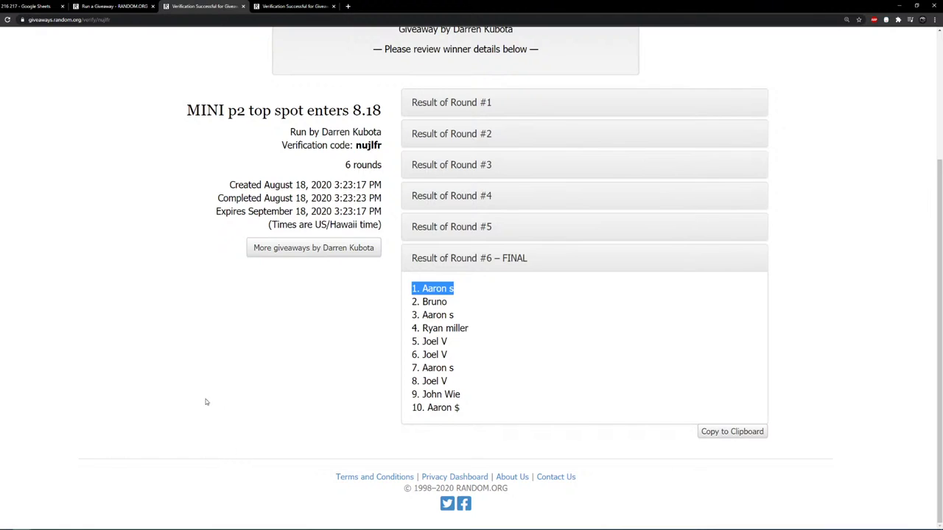
click(195, 321)
scroll(195, 320, up, 3)
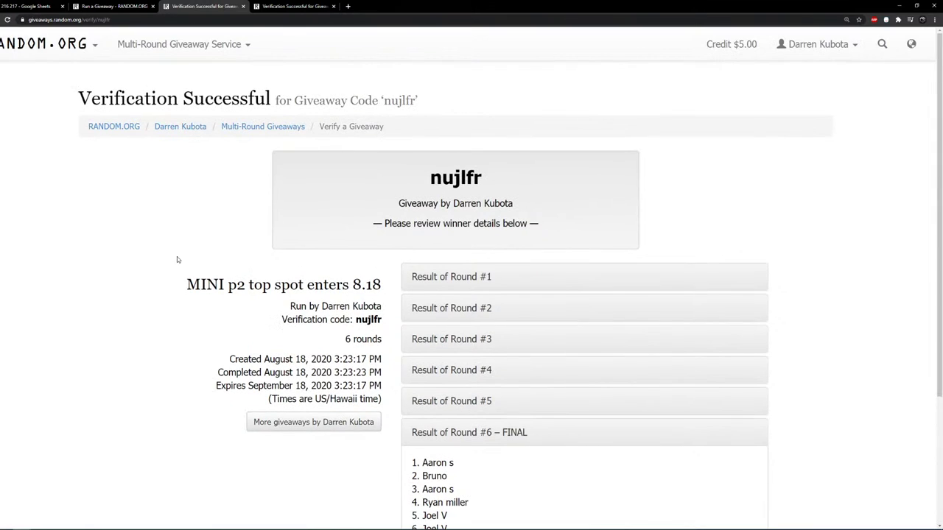
Enter the tenth hanger buyer's name in column E and copy all ten hanger names.
click(6, 4)
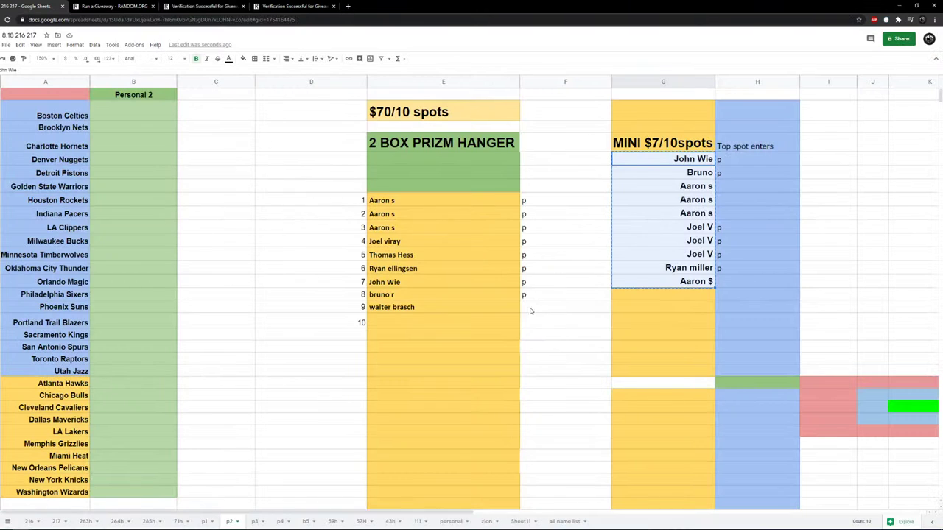
click(503, 386)
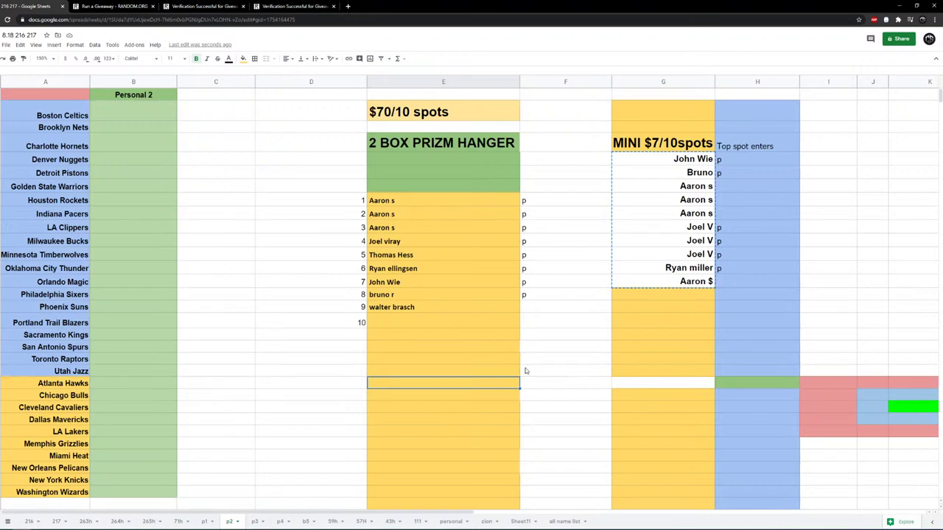
click(379, 324)
text(Aaron s)
key(Return)
drag(398, 199, 399, 324)
key(ctrl+c)
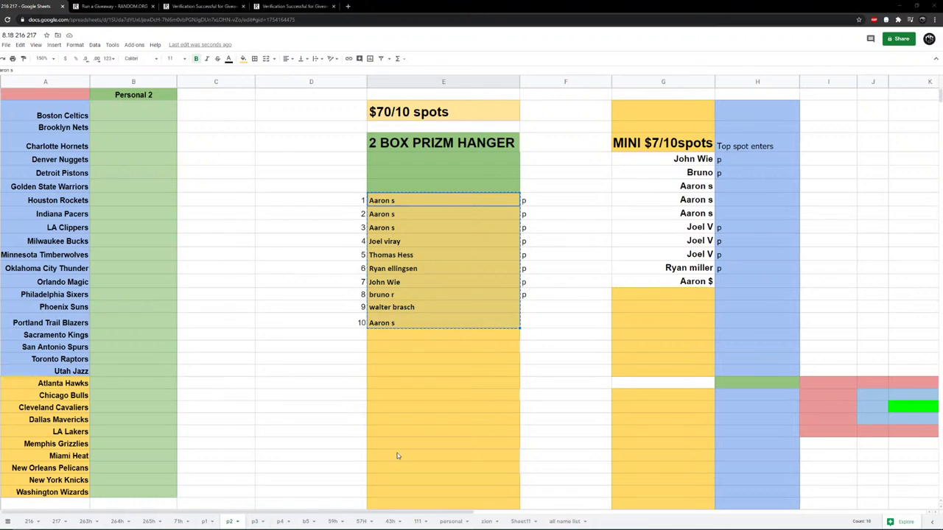
click(282, 5)
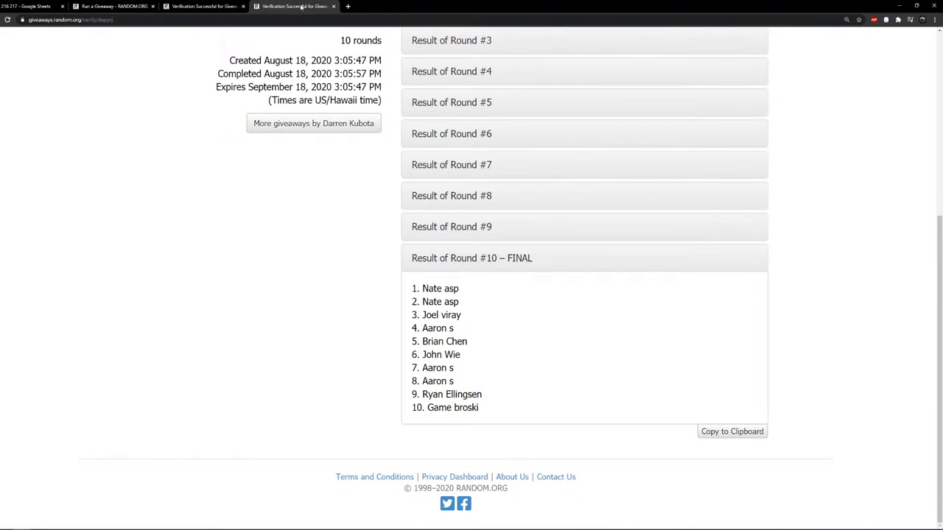
Close the older verification tab and review the second, ninth and tenth Round #6 results.
click(333, 6)
scroll(463, 406, down, 2)
drag(469, 308, 409, 304)
drag(480, 415, 405, 401)
click(428, 403)
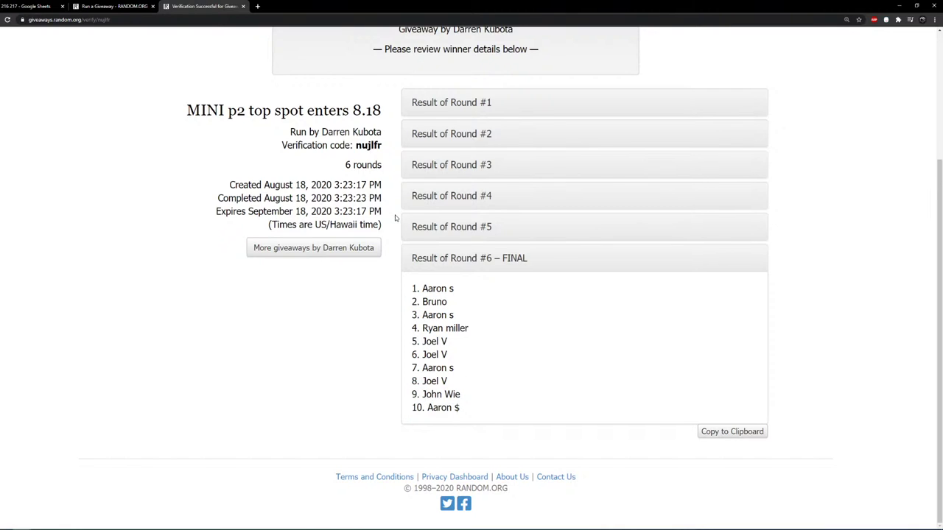
scroll(396, 218, up, 2)
key(ctrl+1)
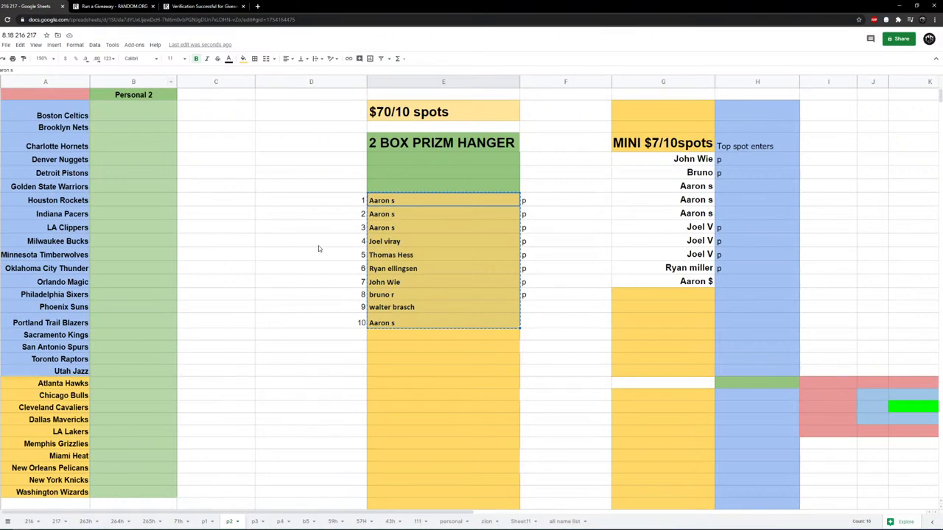
Paste the ten hanger names below the list and copy all twenty entries.
click(313, 244)
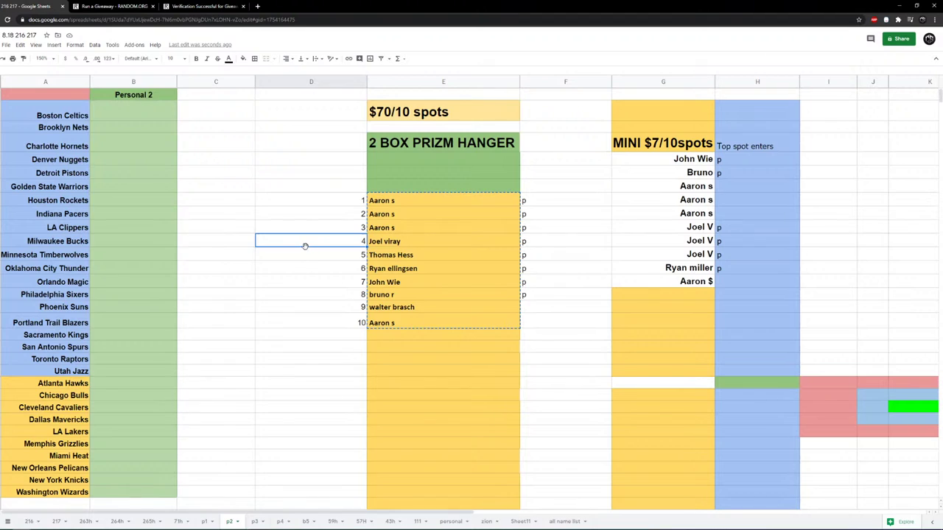
drag(426, 196, 411, 319)
click(401, 342)
key(ctrl+v)
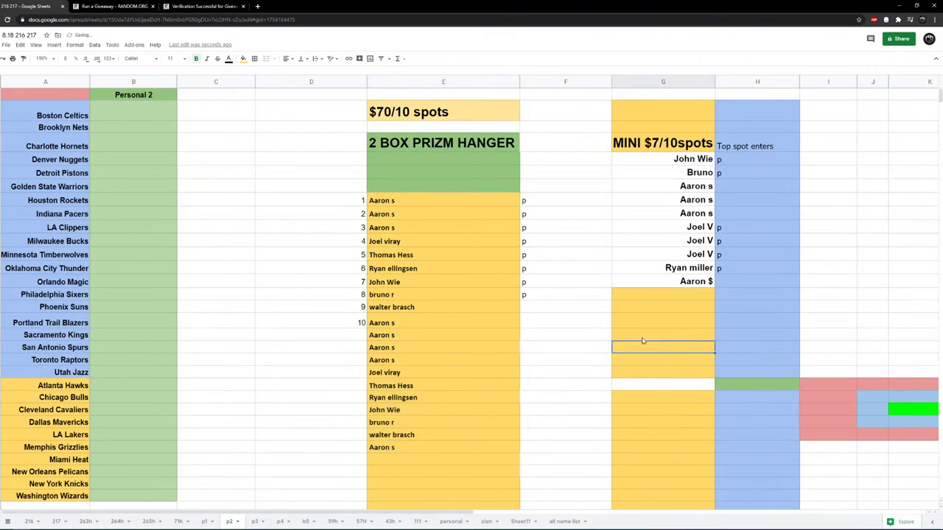
scroll(400, 221, down, 2)
drag(387, 135, 396, 385)
key(ctrl+c)
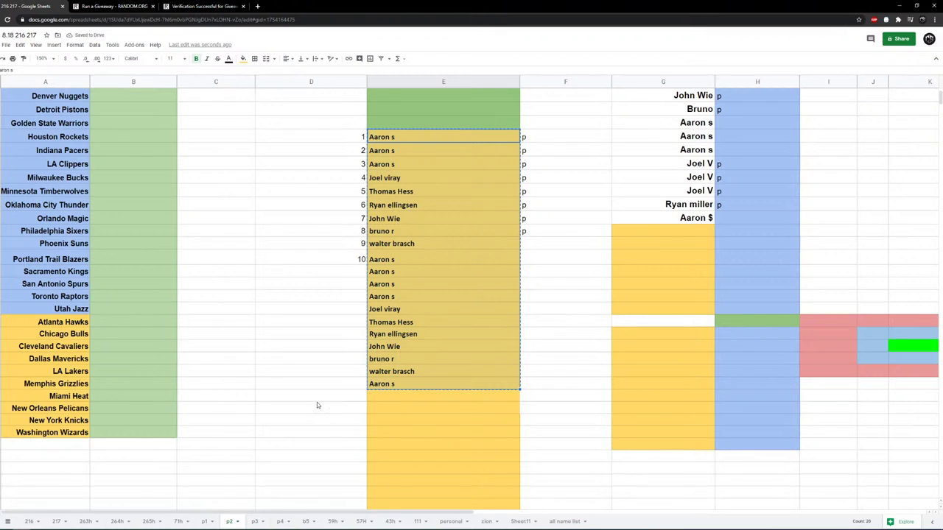
click(317, 402)
scroll(317, 402, up, 2)
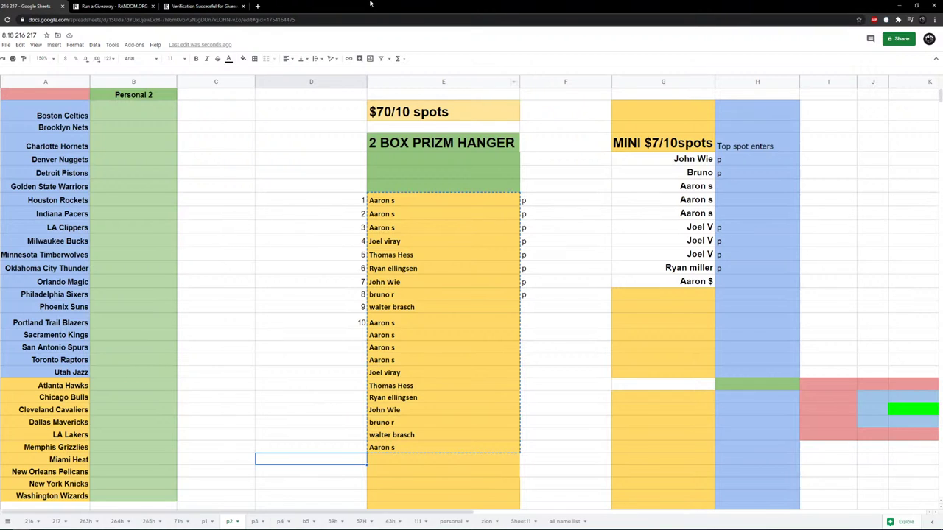
Clear the finished mini giveaway and start a blank RANDOM.ORG giveaway.
click(111, 6)
click(158, 461)
click(604, 161)
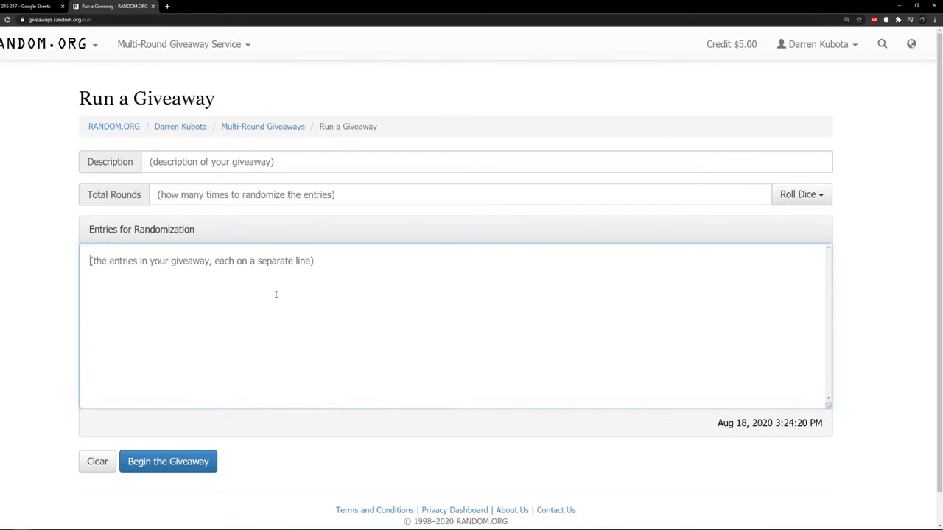
Paste the twenty hanger entries and describe the giveaway as 'p2 prizm blue teams 8.18'.
key(ctrl+v)
scroll(258, 309, down, 3)
scroll(256, 313, up, 5)
click(212, 164)
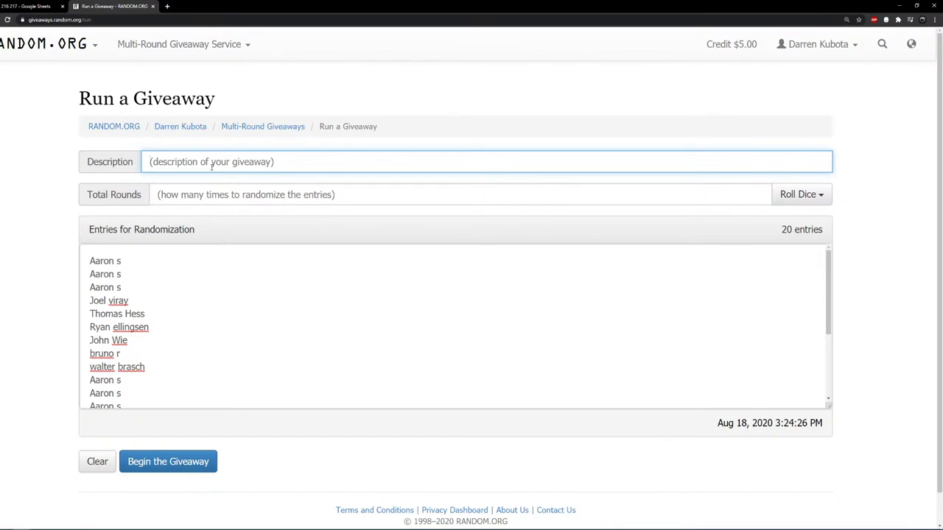
text(p2 )
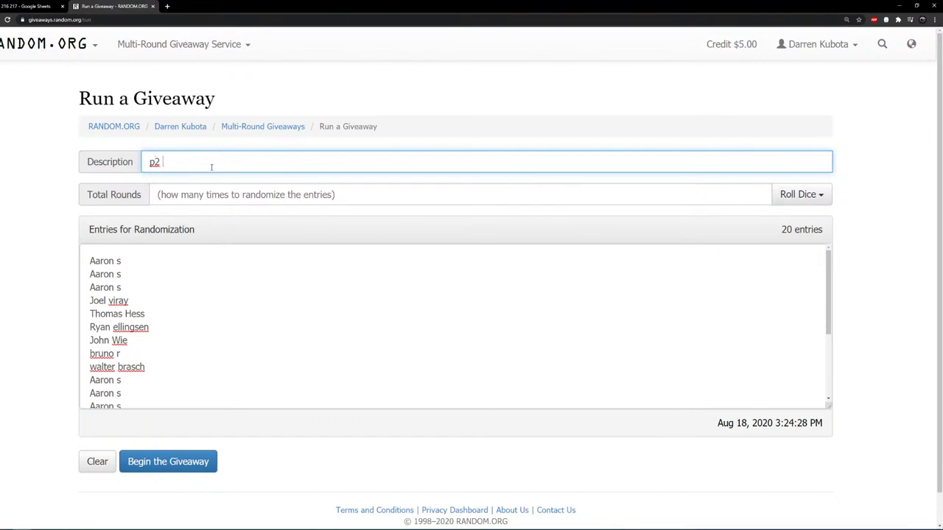
text(prizm blue teams )
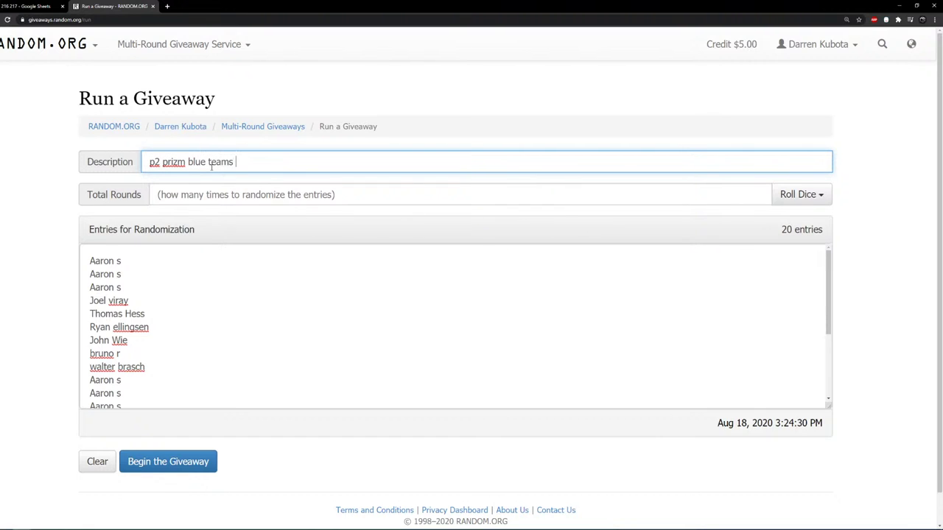
text(81)
key(BackSpace)
key(BackSpace)
text(.18)
Roll 2d6 repeatedly until the round count is set to 7.
click(799, 195)
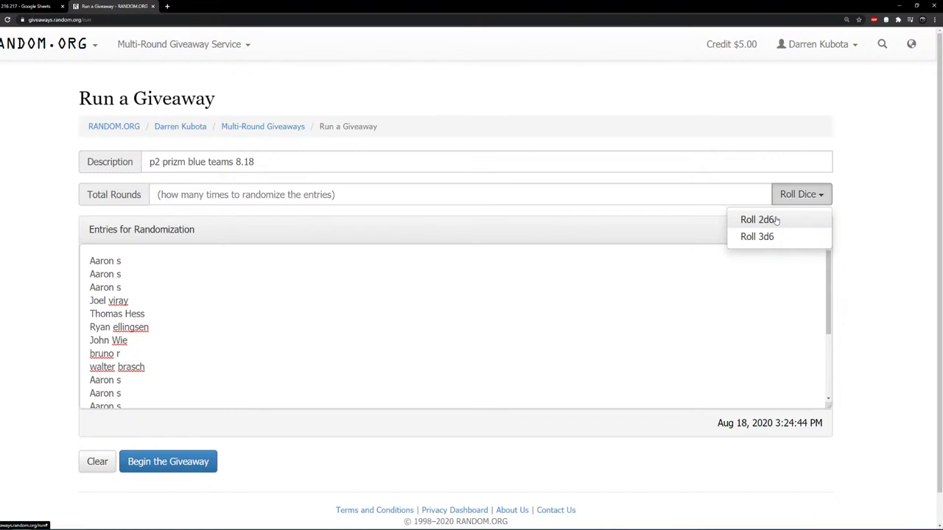
click(776, 220)
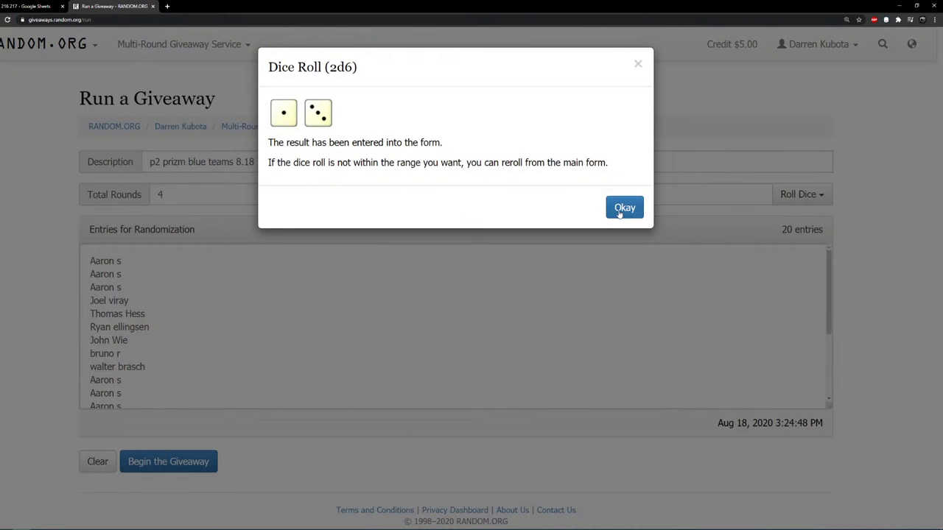
click(624, 207)
click(799, 194)
click(779, 219)
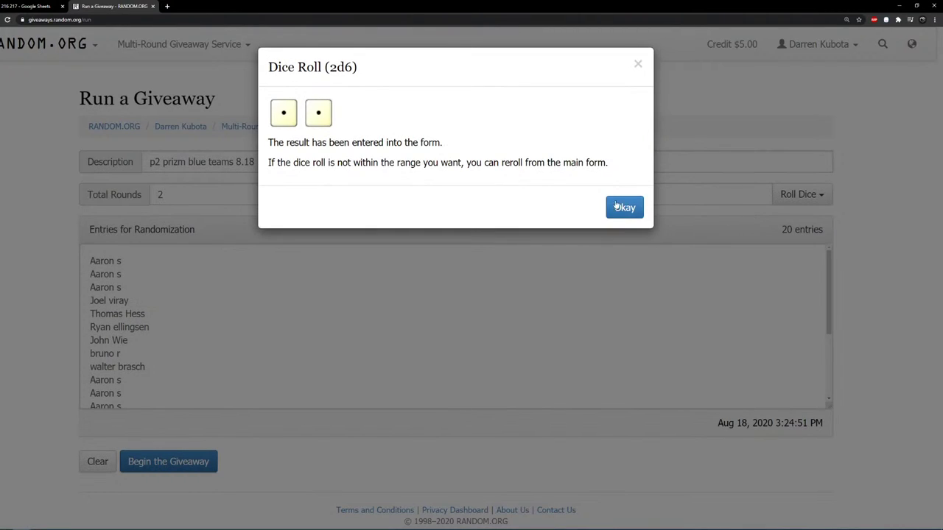
click(617, 207)
click(799, 194)
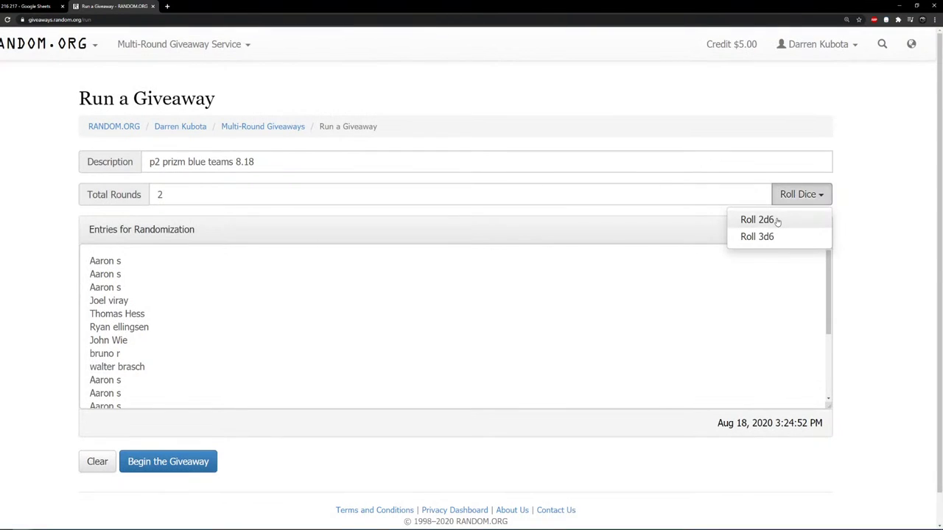
click(774, 219)
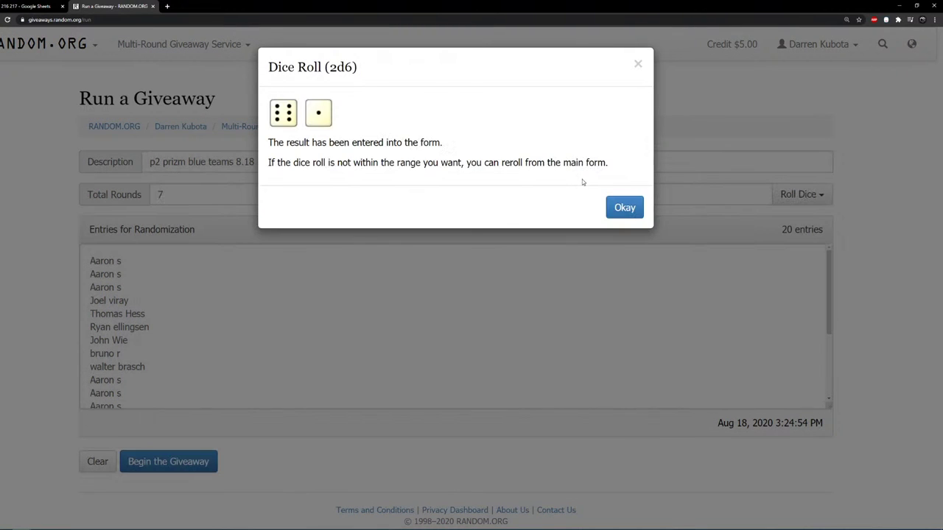
click(622, 208)
Begin the giveaway and run all seven randomization rounds.
click(201, 461)
key(Return)
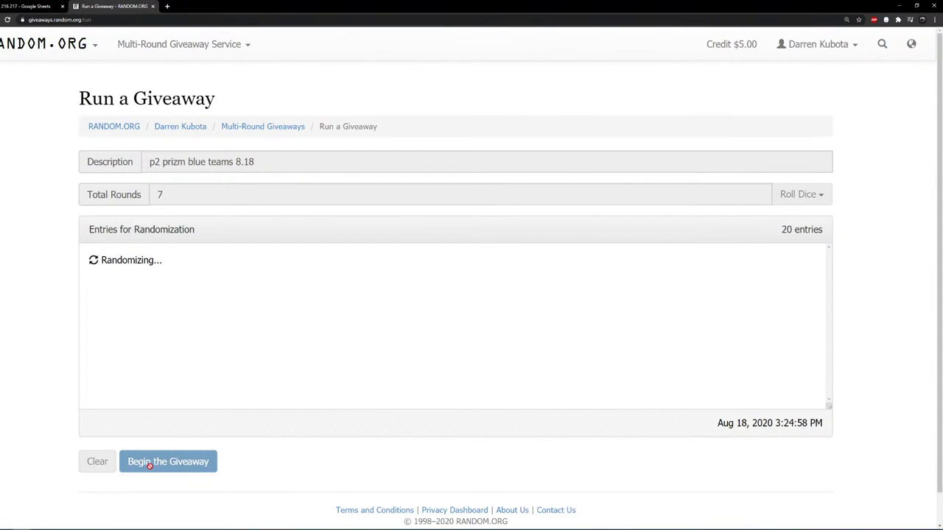
click(151, 469)
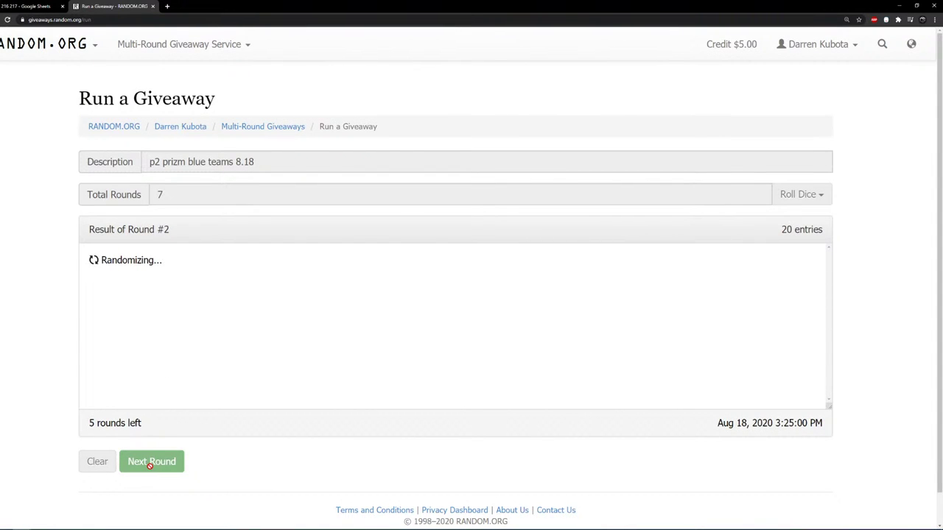
click(150, 465)
click(150, 465)
click(149, 464)
click(152, 462)
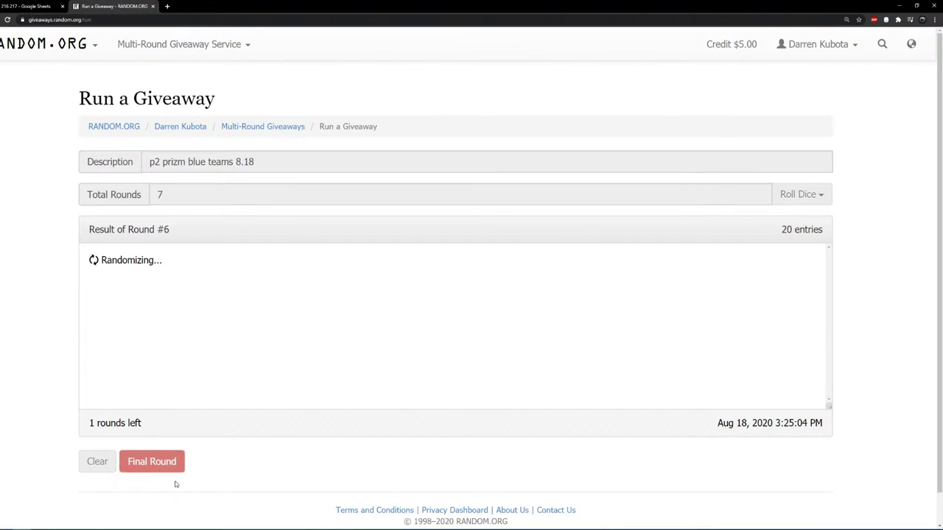
Open the verification page and copy the final round's name order to the clipboard.
click(176, 384)
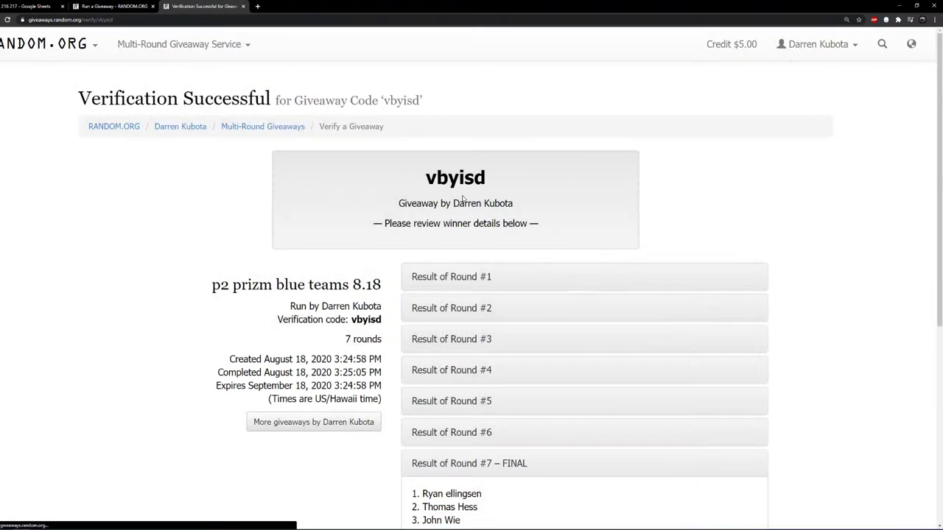
triple_click(345, 177)
scroll(392, 243, down, 5)
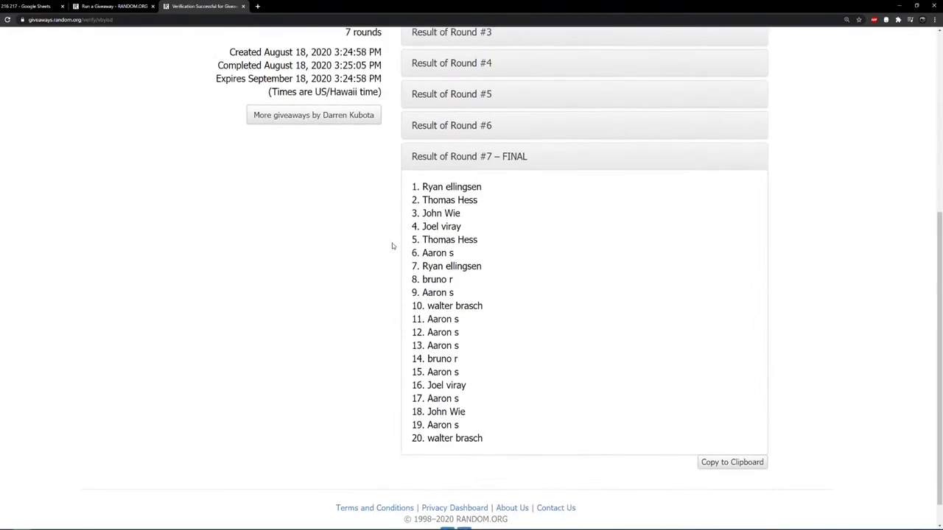
click(731, 431)
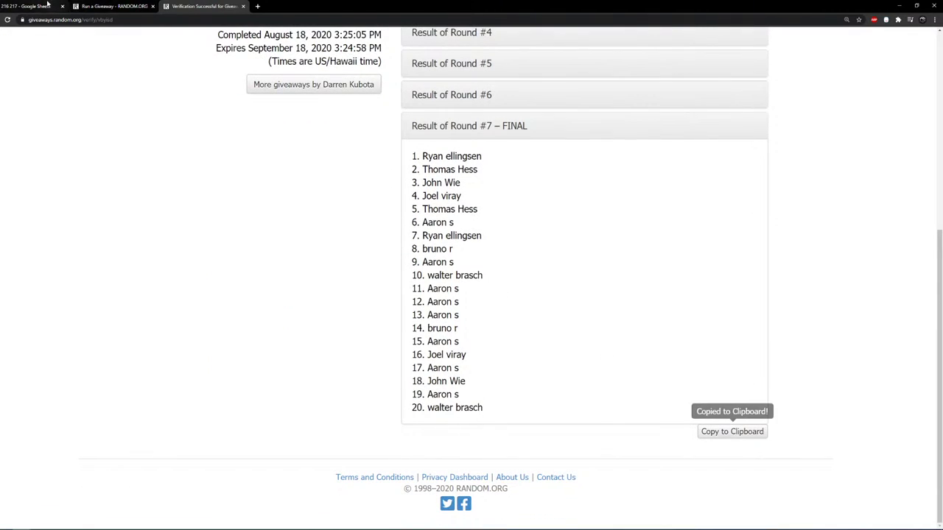
click(30, 6)
click(115, 109)
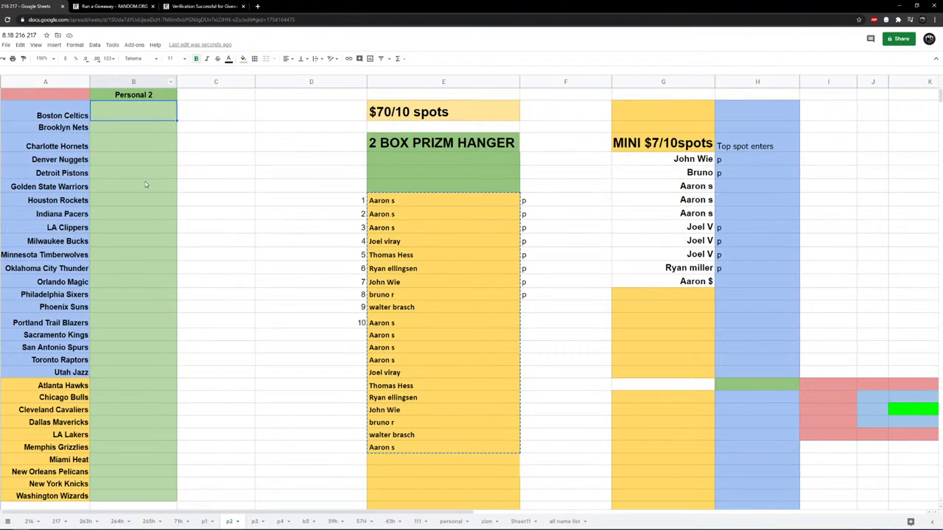
Paste the randomized order into the blue team slots in column B, then copy the ten column E names.
key(ctrl+v)
click(236, 241)
drag(384, 206, 385, 324)
key(ctrl+c)
click(329, 324)
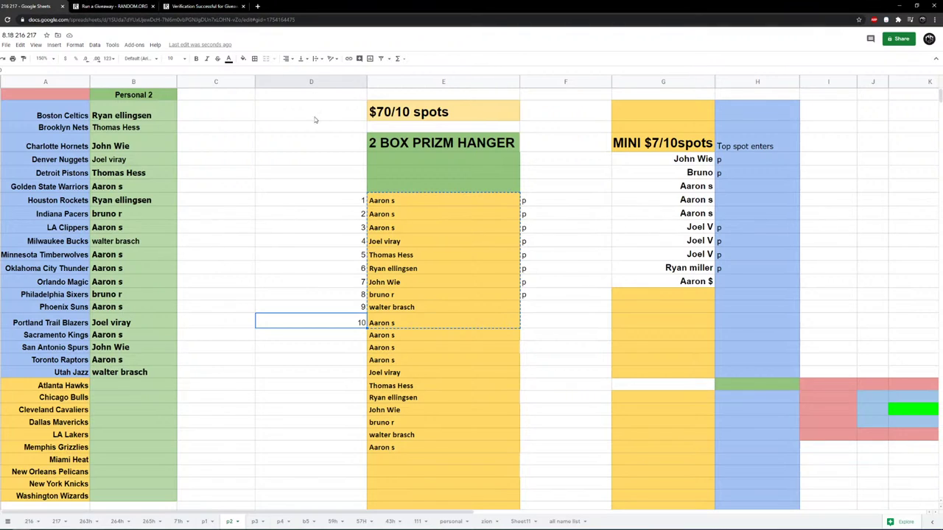
click(126, 5)
Create a new giveaway with the ten buyers, titled 'gold teams p2 prizm hanger 8.1'.
click(174, 458)
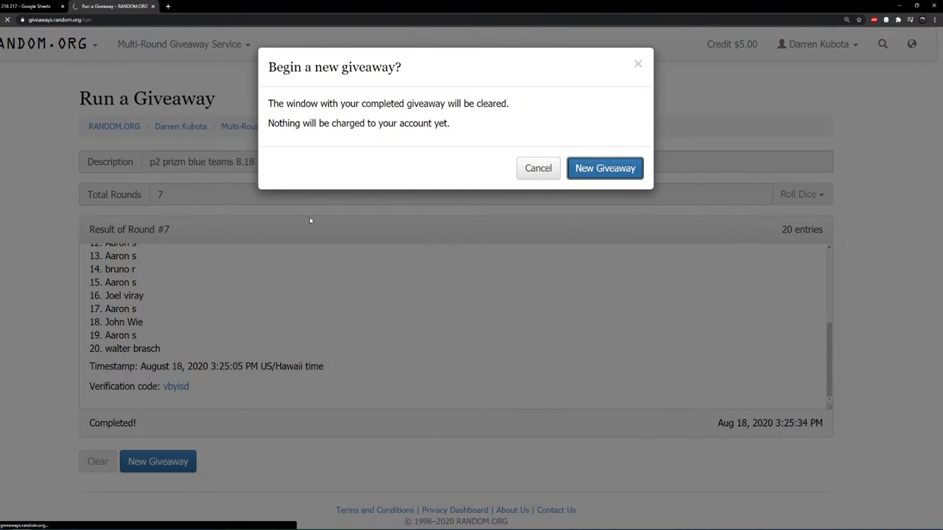
key(Return)
key(ctrl+v)
click(212, 161)
text(go)
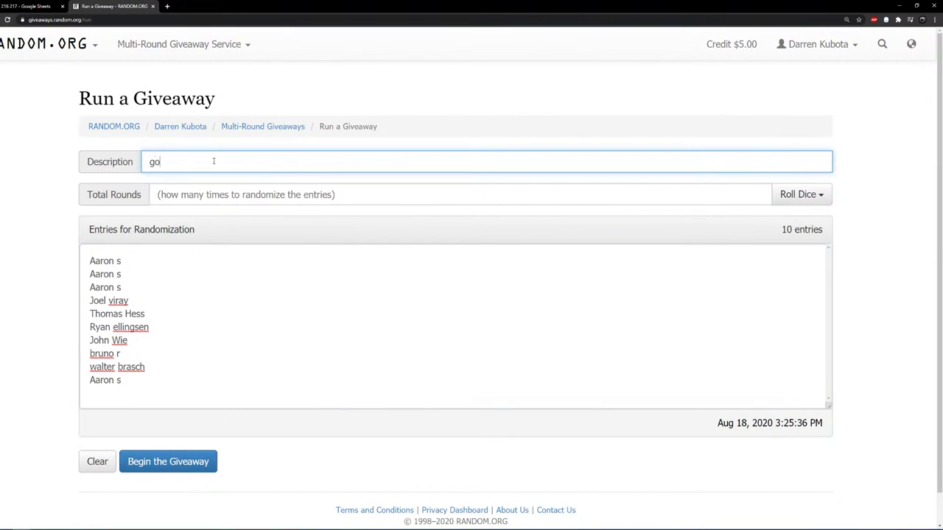
text(ld teams p2 prizm hanger 8.18)
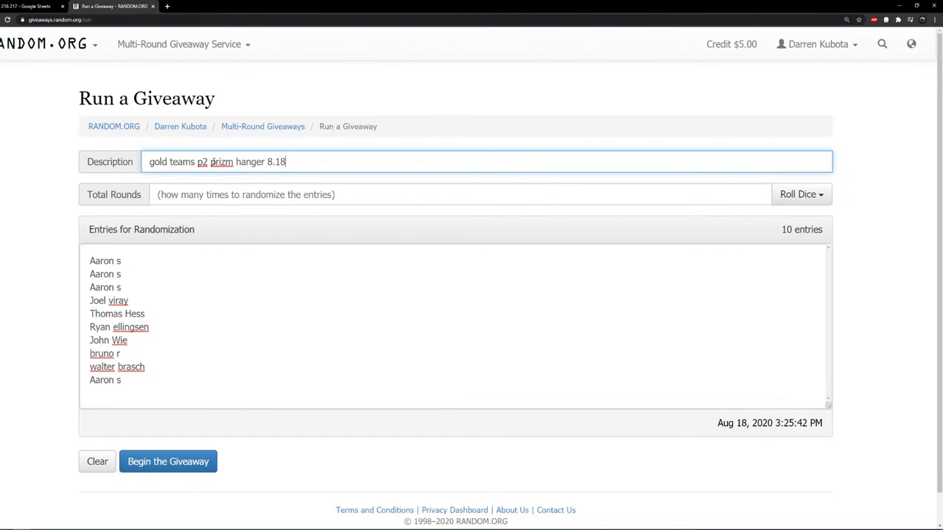
Roll two dice to set the giveaway's round count, settling on 8 rounds.
click(799, 194)
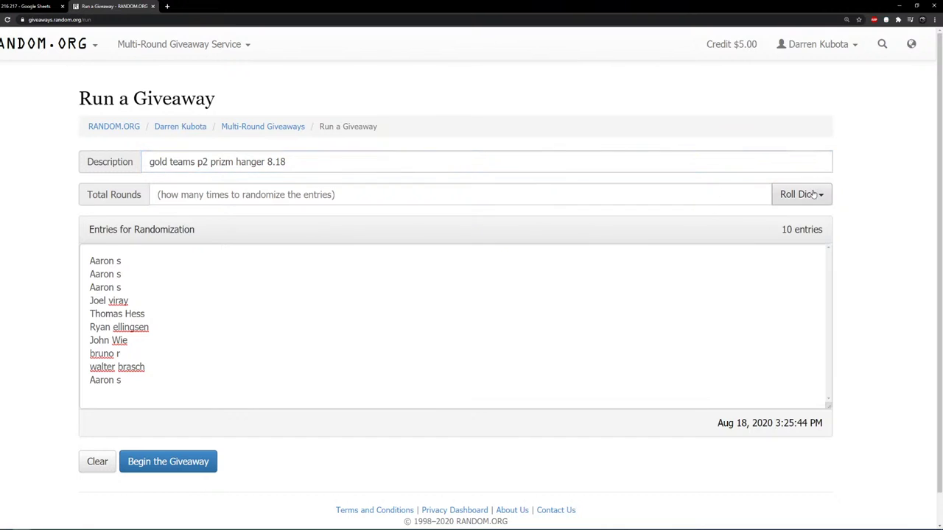
click(795, 213)
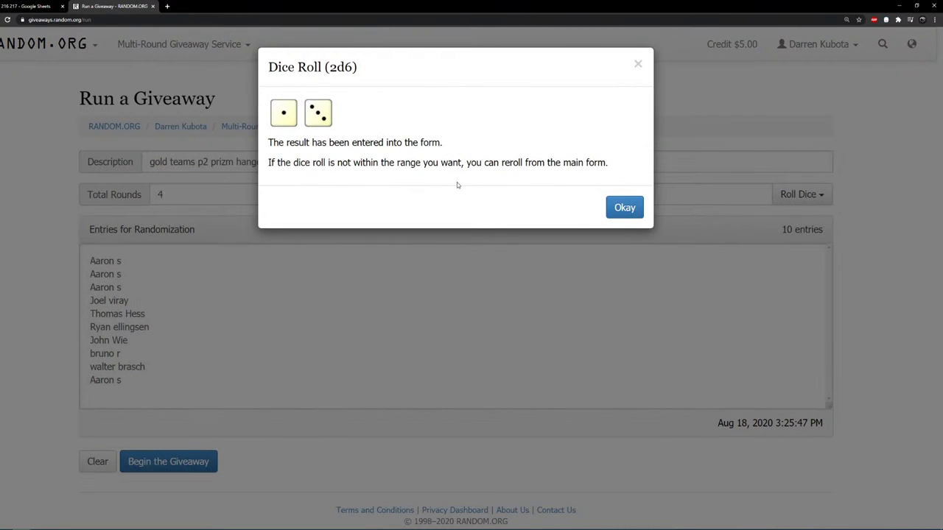
click(635, 218)
click(784, 195)
click(777, 220)
click(625, 207)
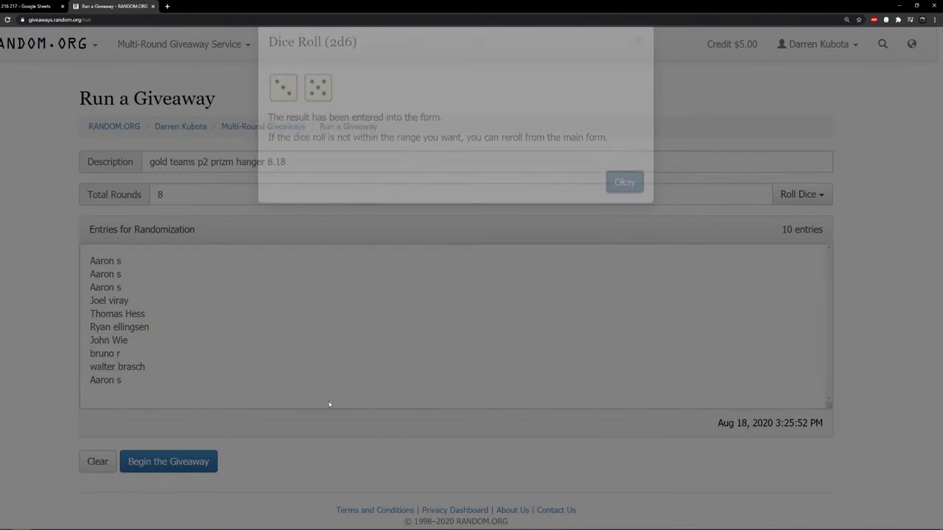
Start the giveaway and run all 8 randomization rounds.
click(181, 464)
click(637, 206)
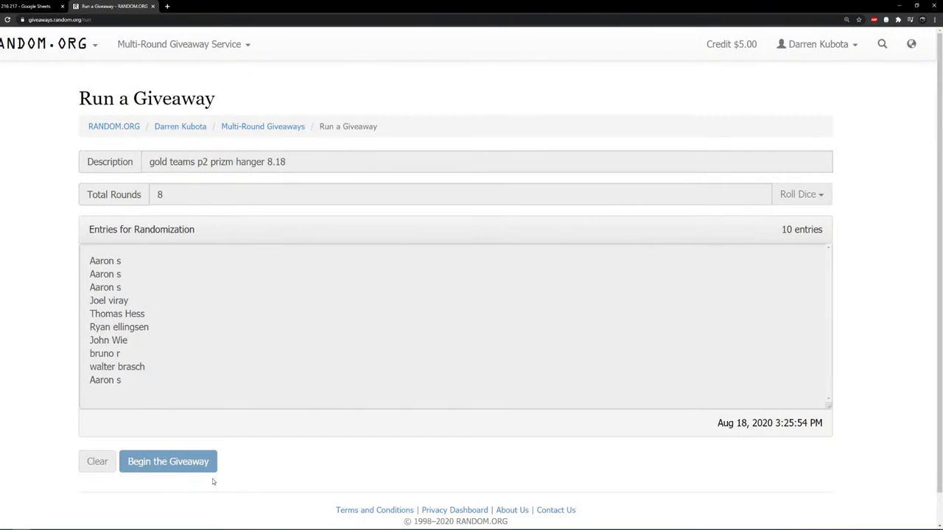
click(159, 462)
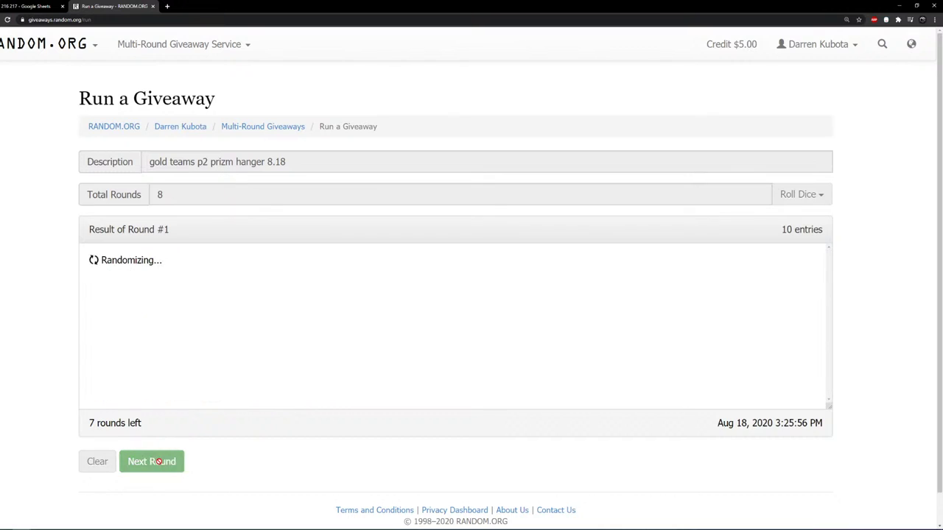
click(158, 461)
click(158, 462)
click(158, 462)
click(160, 466)
click(159, 467)
click(152, 458)
scroll(184, 273, down, 2)
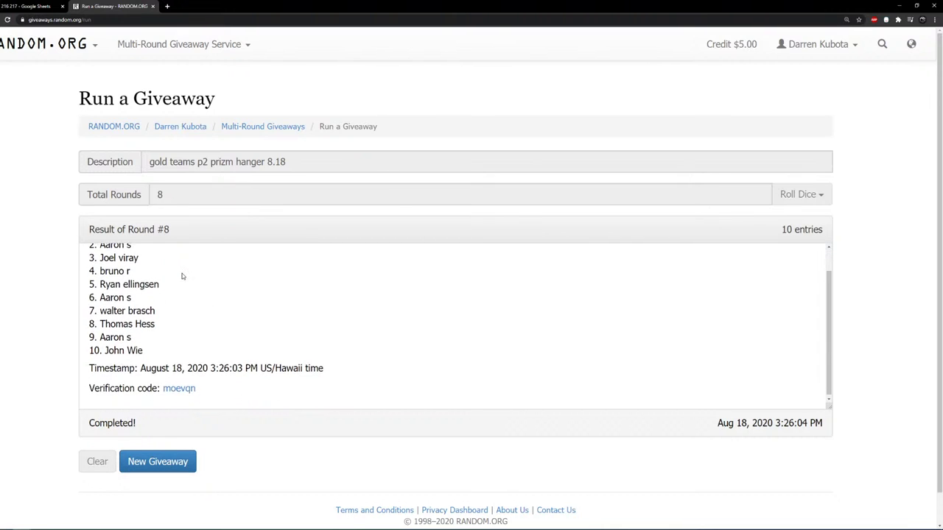
Copy the final round's name order from the giveaway's verification page.
click(179, 386)
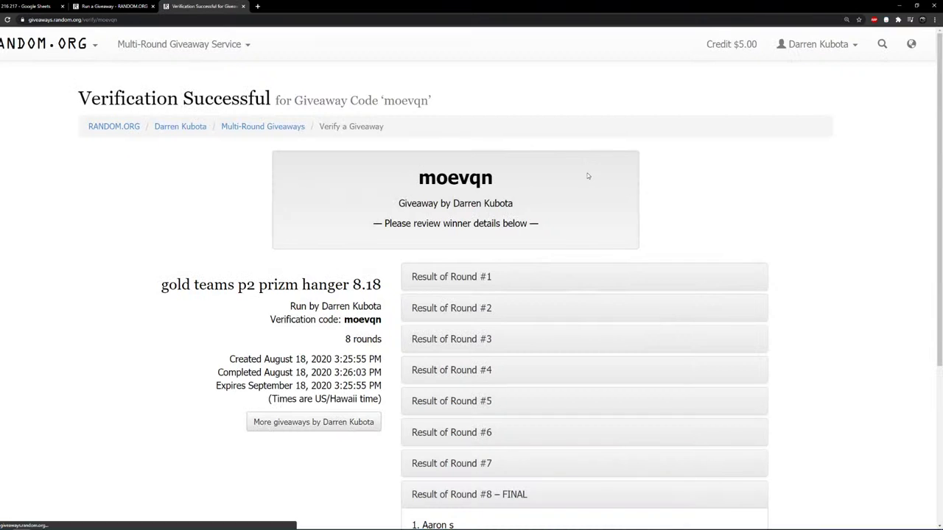
drag(529, 179, 262, 184)
scroll(552, 322, down, 3)
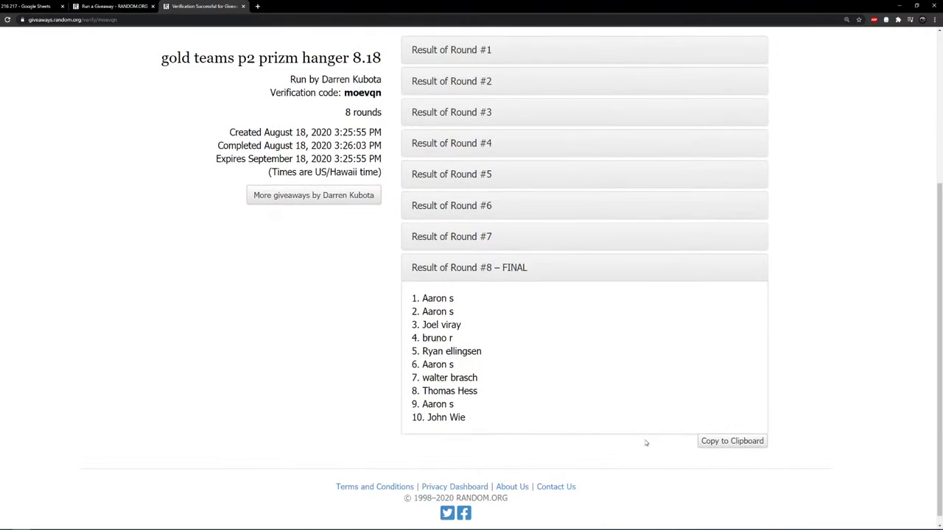
click(732, 441)
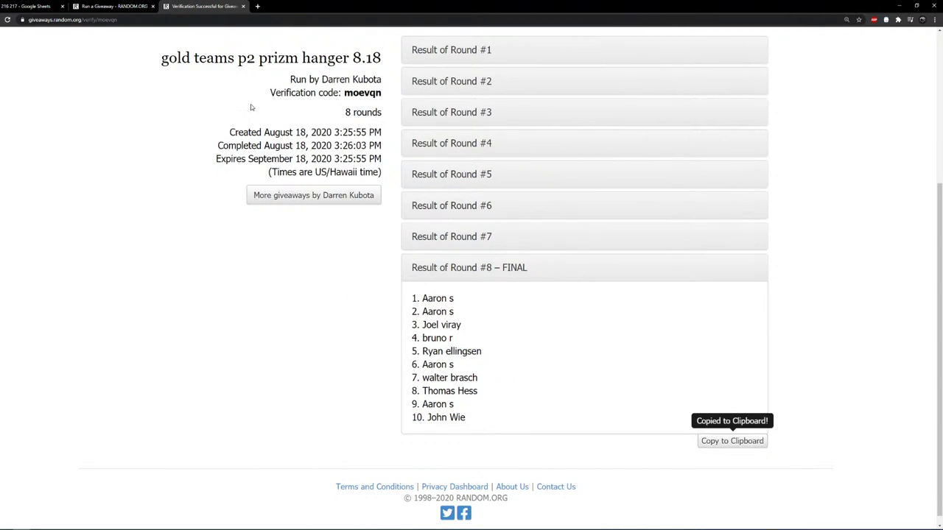
Paste the randomized names into column B starting at the Atlanta Hawks slot.
key(ctrl+1)
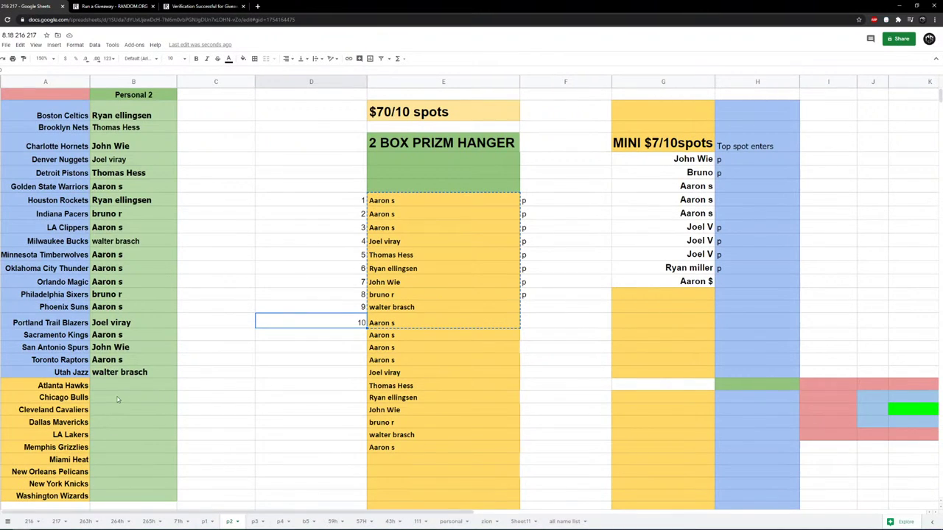
click(118, 387)
key(ctrl+v)
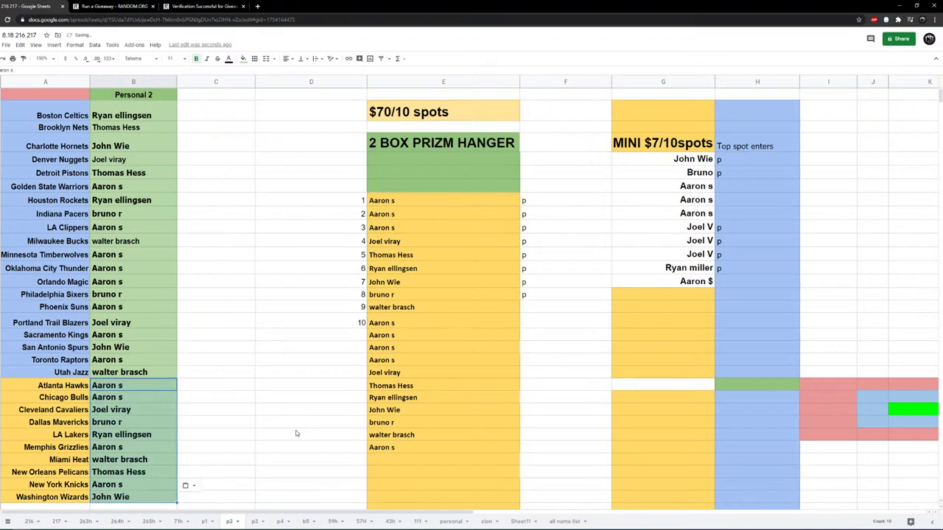
click(294, 431)
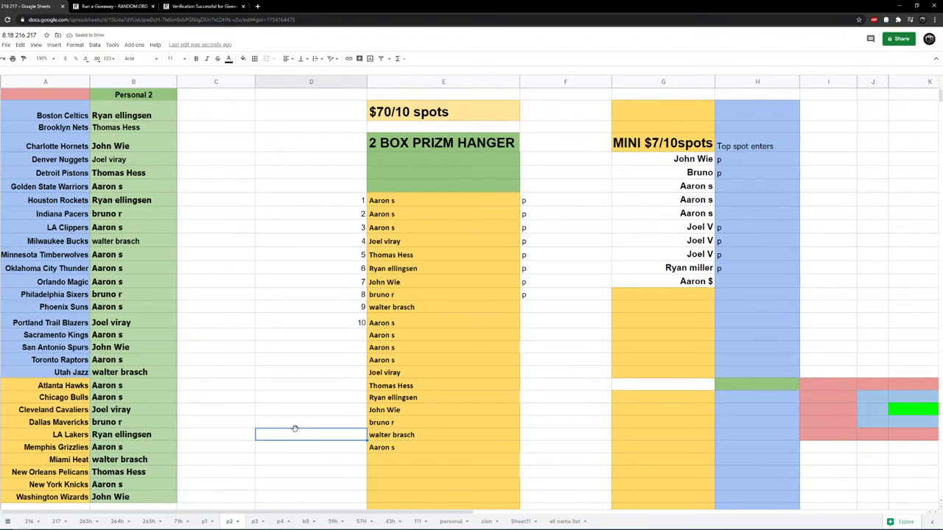